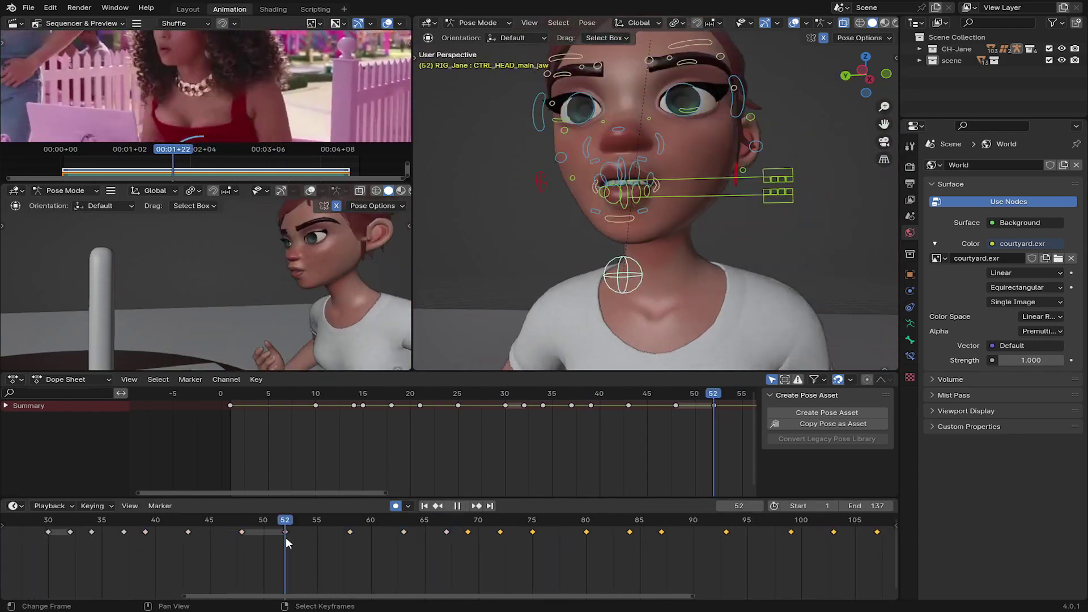
Stop the playing animation at frame 104 and rewind the character to frame 1
{"action": "key", "text": "i"}
{"action": "key", "text": "g"}
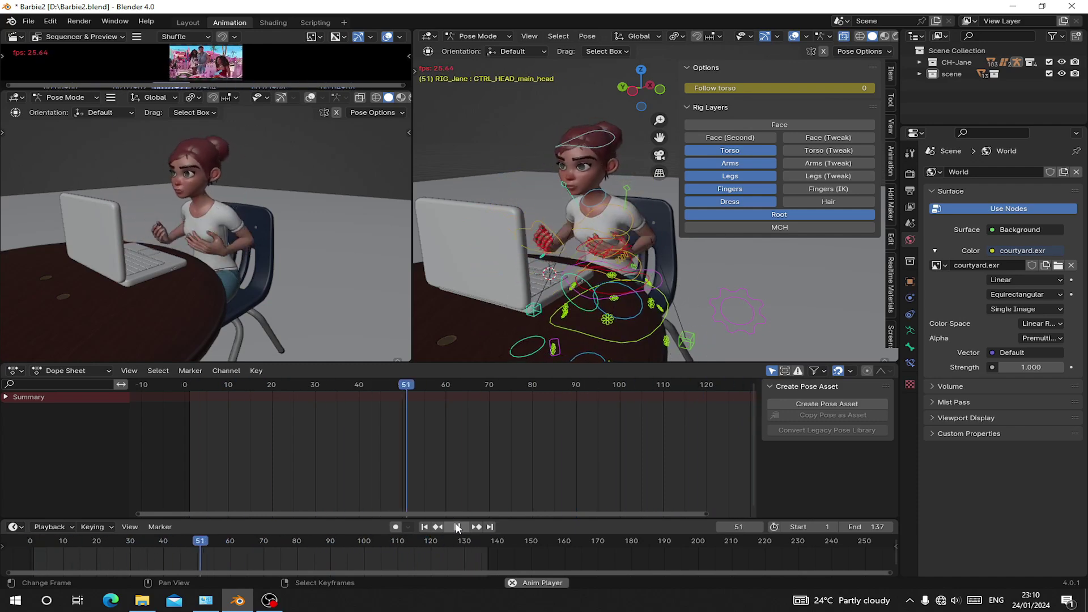
{"action": "left_click", "coordinate": [458, 528]}
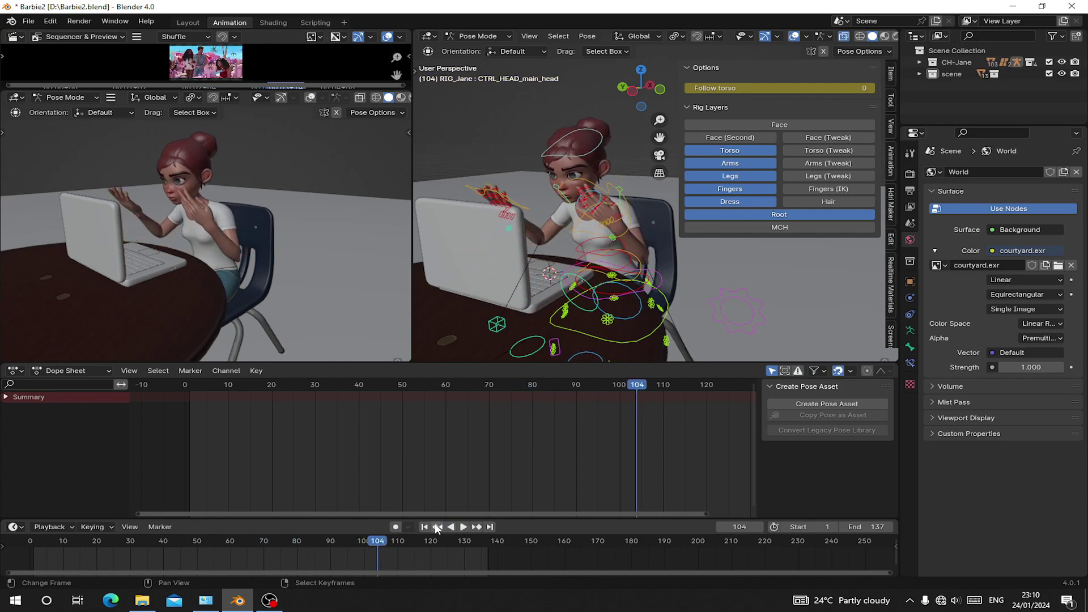
{"action": "left_click", "coordinate": [423, 527]}
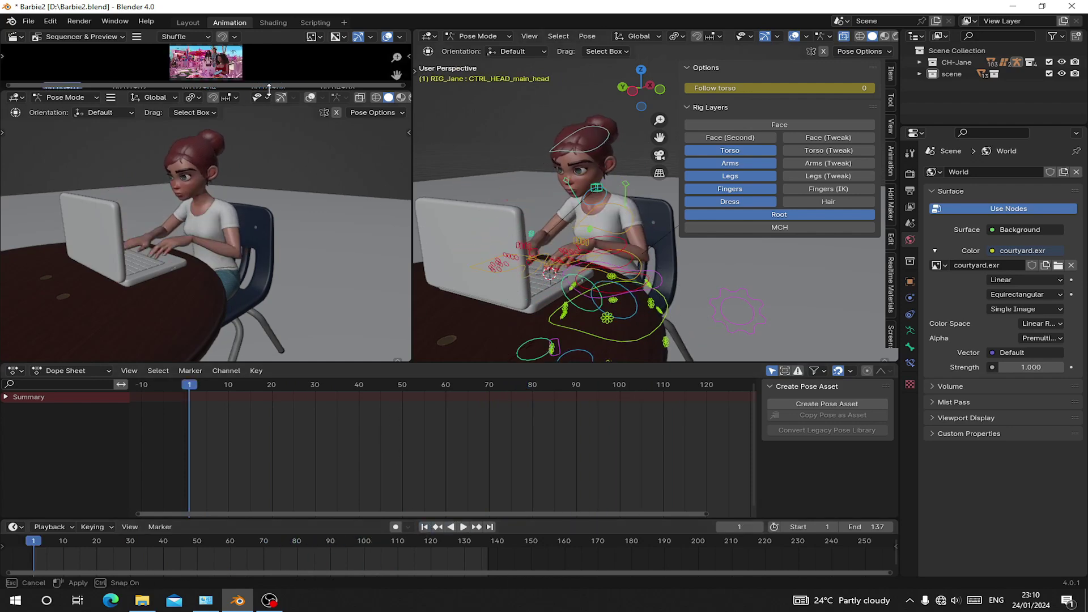
Enlarge the Sequencer preview so the reference film fills its area
{"action": "left_click_drag", "start_coordinate": [269, 88], "coordinate": [283, 156]}
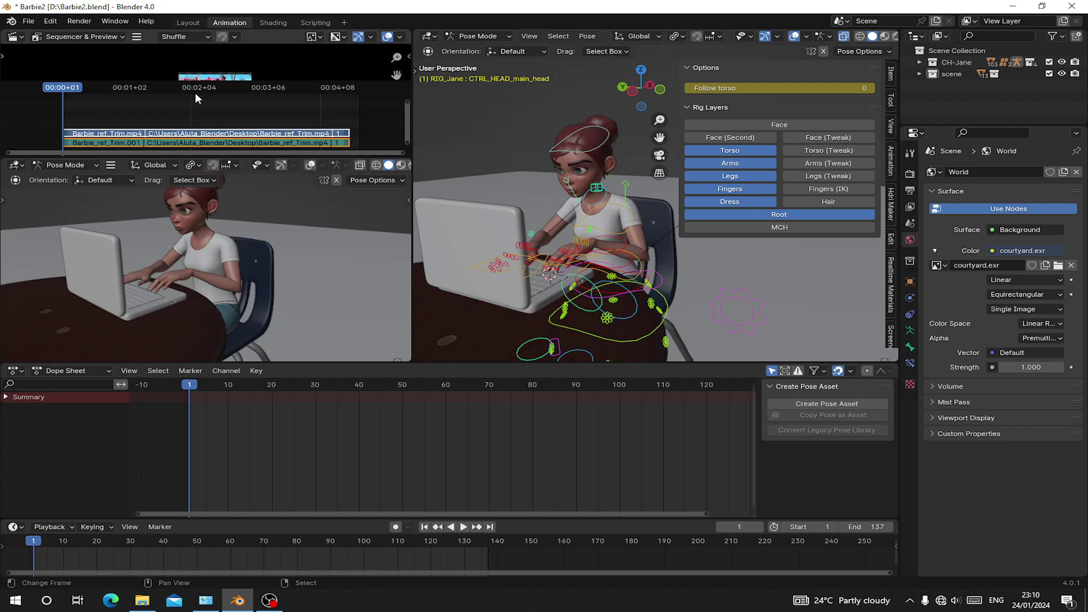
{"action": "left_click_drag", "start_coordinate": [205, 80], "coordinate": [205, 154]}
{"action": "scroll", "coordinate": [202, 65], "scroll_direction": "up", "scroll_amount": 2}
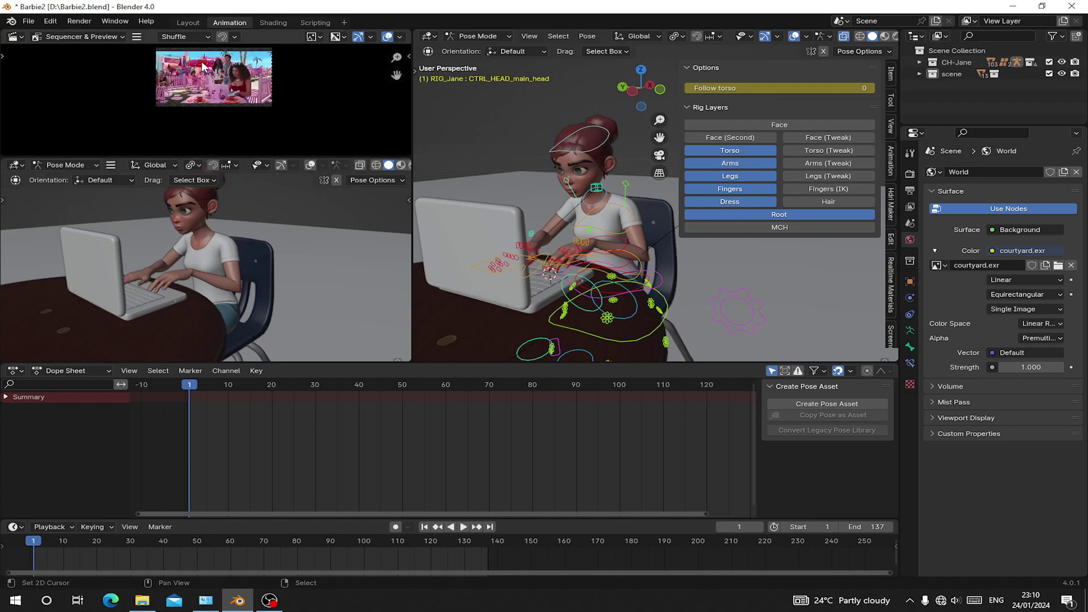
{"action": "scroll", "coordinate": [203, 65], "scroll_direction": "up", "scroll_amount": 2}
{"action": "middle_click_drag", "start_coordinate": [203, 66], "coordinate": [188, 131]}
Show only the Face and Face (Second) rig layers, frame the face, and play
{"action": "mouse_move", "coordinate": [534, 288]}
{"action": "middle_mouse_down"}
{"action": "mouse_move", "coordinate": [499, 304]}
{"action": "mouse_move", "coordinate": [536, 293]}
{"action": "middle_mouse_up"}
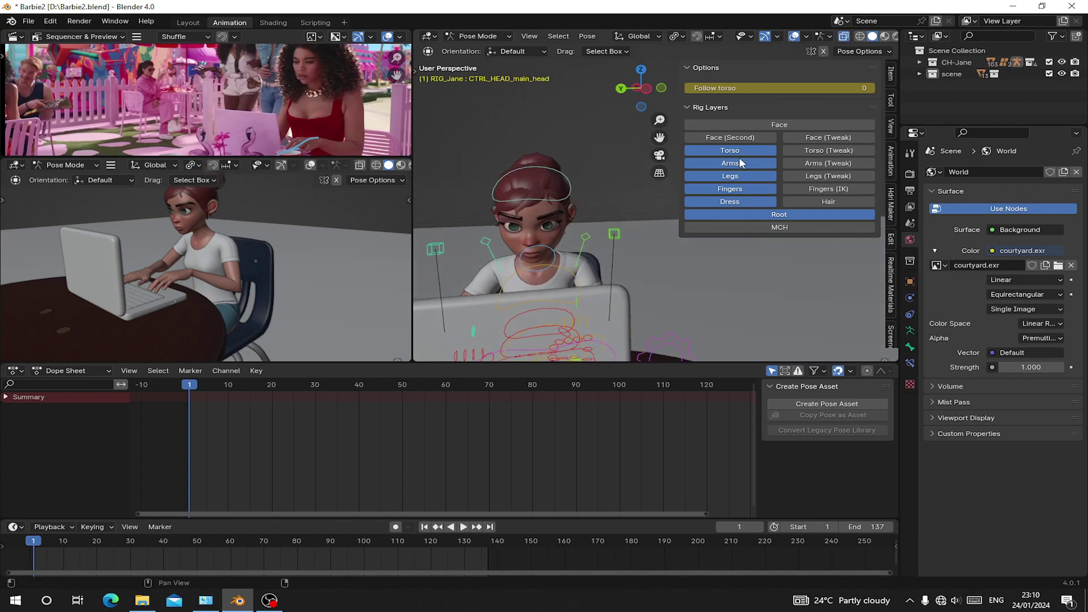
{"action": "left_click_drag", "start_coordinate": [751, 152], "coordinate": [766, 205]}
{"action": "left_click", "coordinate": [770, 100]}
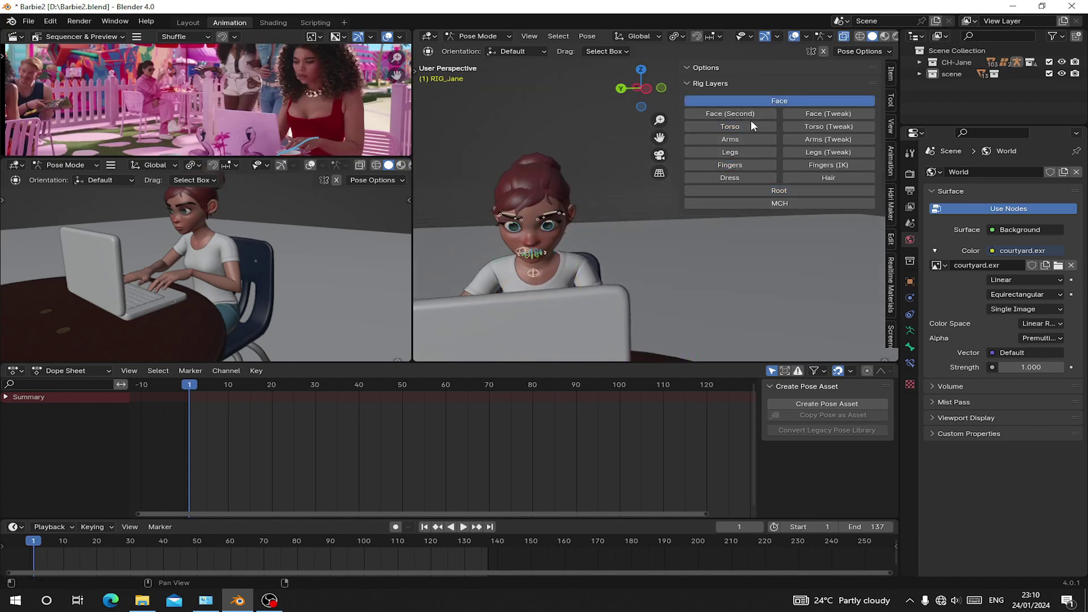
{"action": "left_click", "coordinate": [736, 116]}
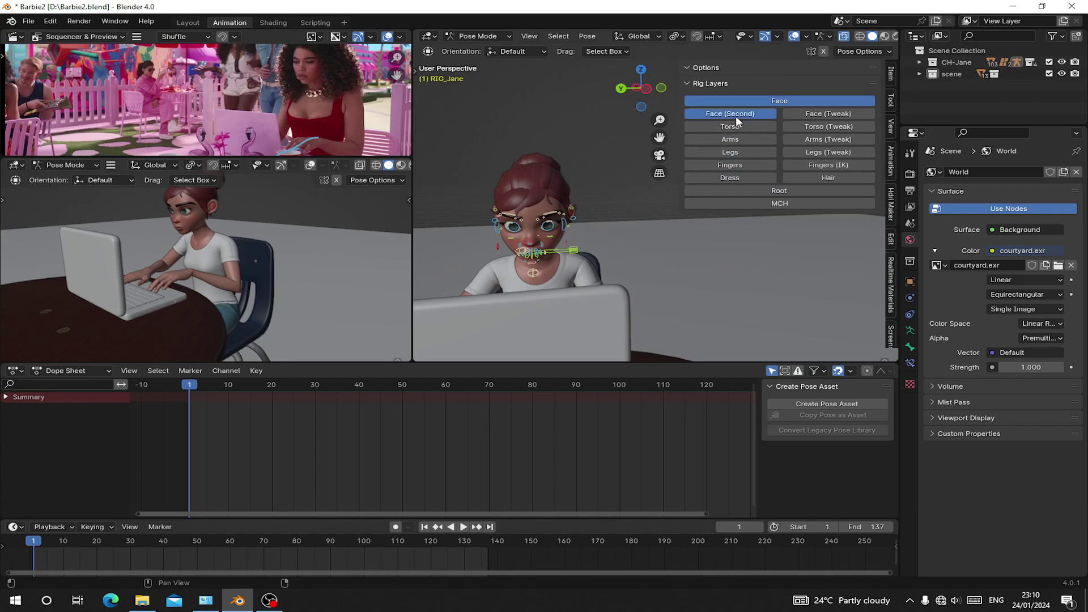
{"action": "middle_click_drag", "start_coordinate": [654, 178], "coordinate": [573, 240], "text": "shift"}
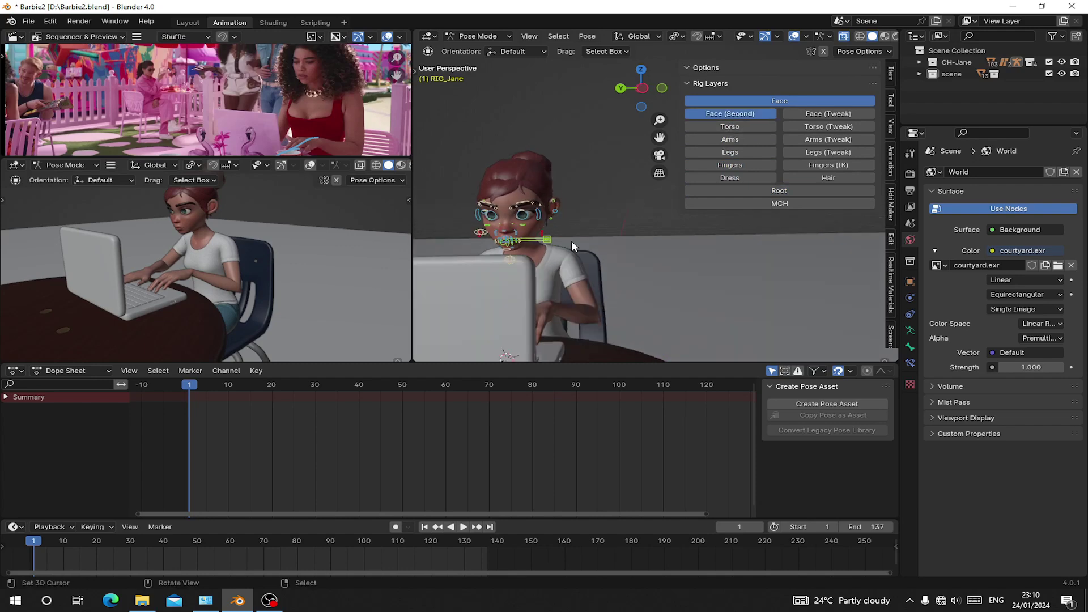
{"action": "scroll", "coordinate": [572, 242], "scroll_direction": "up", "scroll_amount": 3}
{"action": "scroll", "coordinate": [600, 239], "scroll_direction": "up", "scroll_amount": 5}
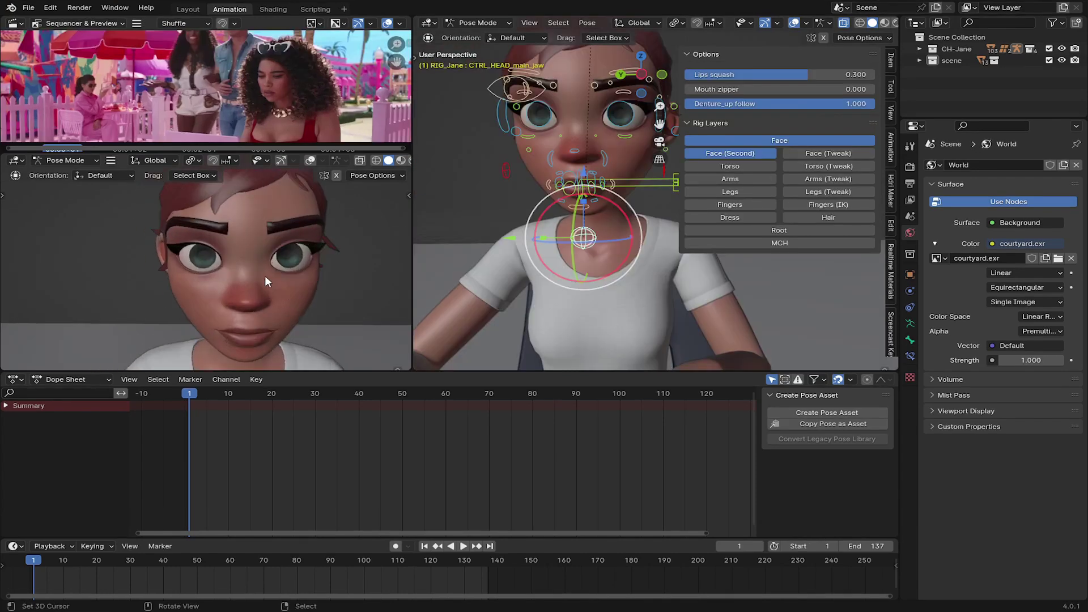
{"action": "mouse_move", "coordinate": [264, 275]}
{"action": "middle_mouse_down"}
{"action": "mouse_move", "coordinate": [251, 264]}
{"action": "mouse_move", "coordinate": [277, 270]}
{"action": "mouse_move", "coordinate": [267, 278]}
{"action": "middle_mouse_up"}
{"action": "key", "text": "space"}
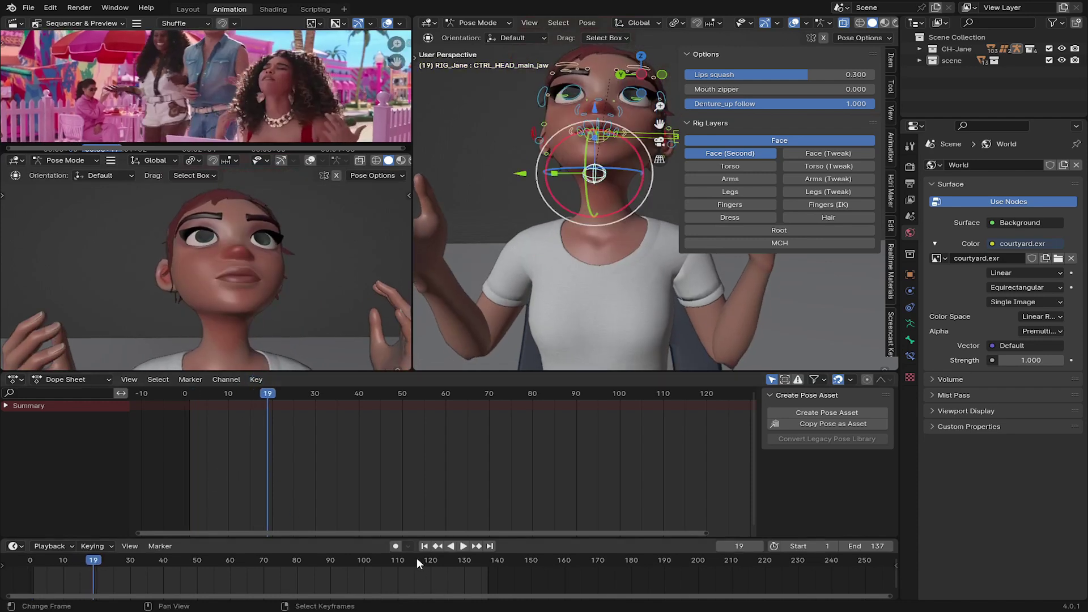
Return to frame 1 and frame the character's face from the front
{"action": "left_click", "coordinate": [425, 546]}
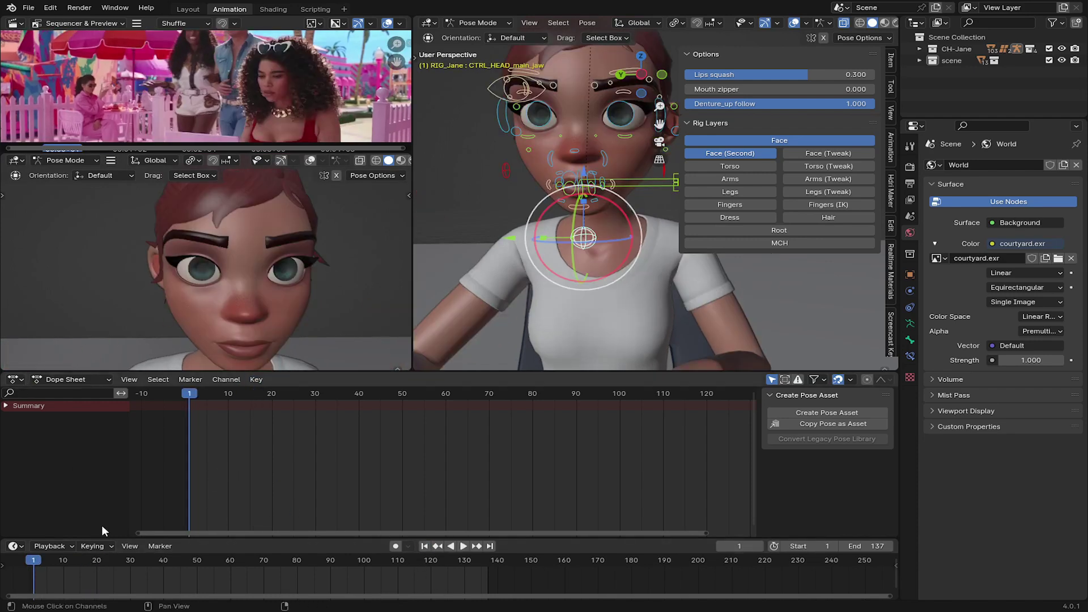
{"action": "scroll", "coordinate": [560, 188], "scroll_direction": "up", "scroll_amount": 3}
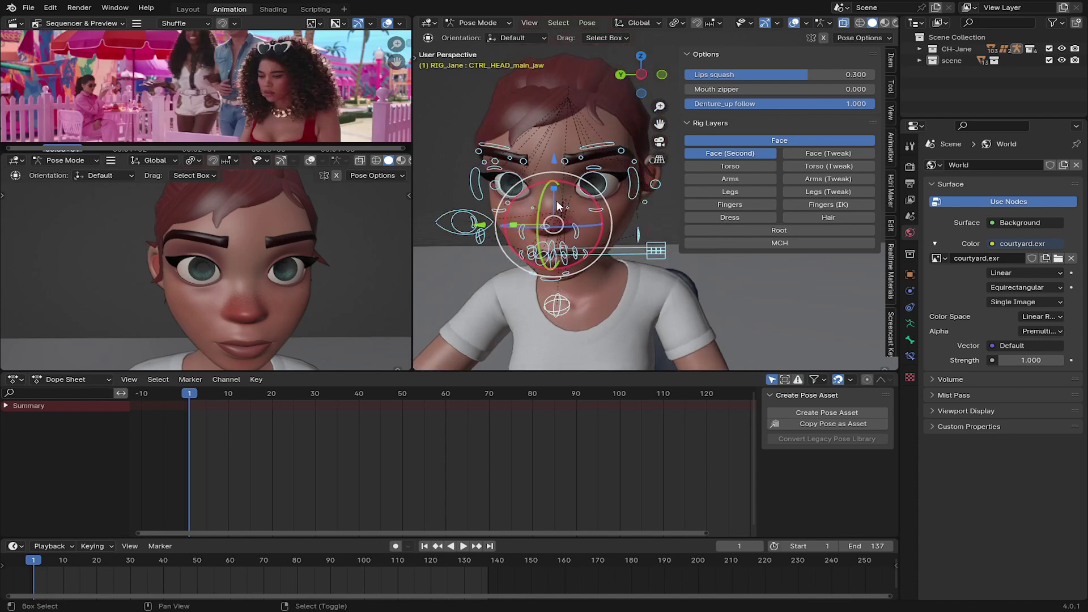
{"action": "scroll", "coordinate": [556, 207], "scroll_direction": "up", "scroll_amount": 3}
{"action": "middle_click_drag", "start_coordinate": [557, 207], "coordinate": [572, 192], "text": "shift"}
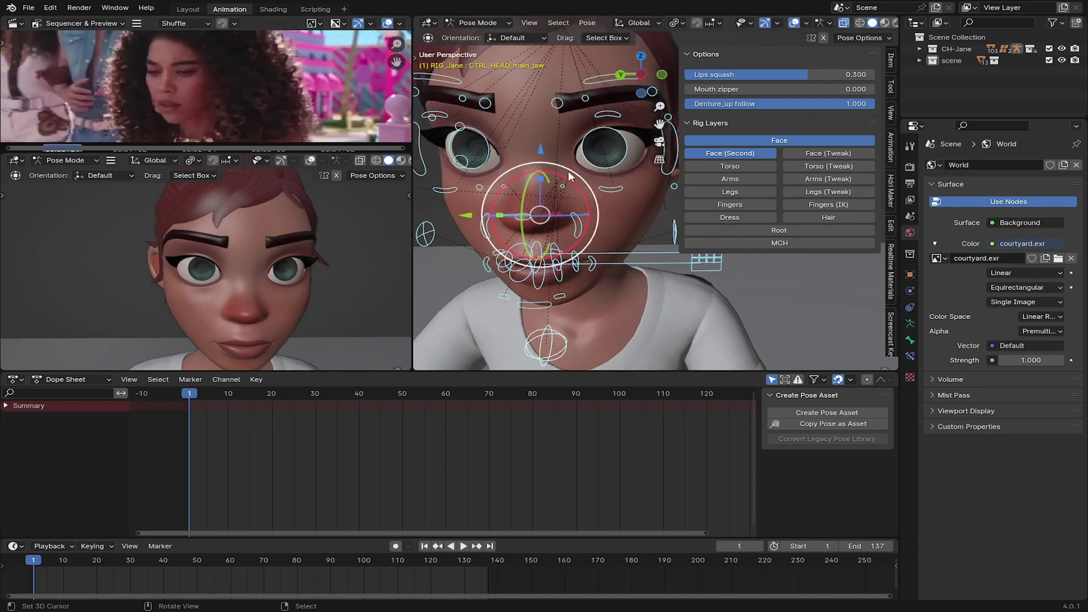
{"action": "scroll", "coordinate": [568, 171], "scroll_direction": "down", "scroll_amount": 5}
{"action": "scroll", "coordinate": [559, 190], "scroll_direction": "down", "scroll_amount": 3}
{"action": "middle_click_drag", "start_coordinate": [472, 192], "coordinate": [544, 199]}
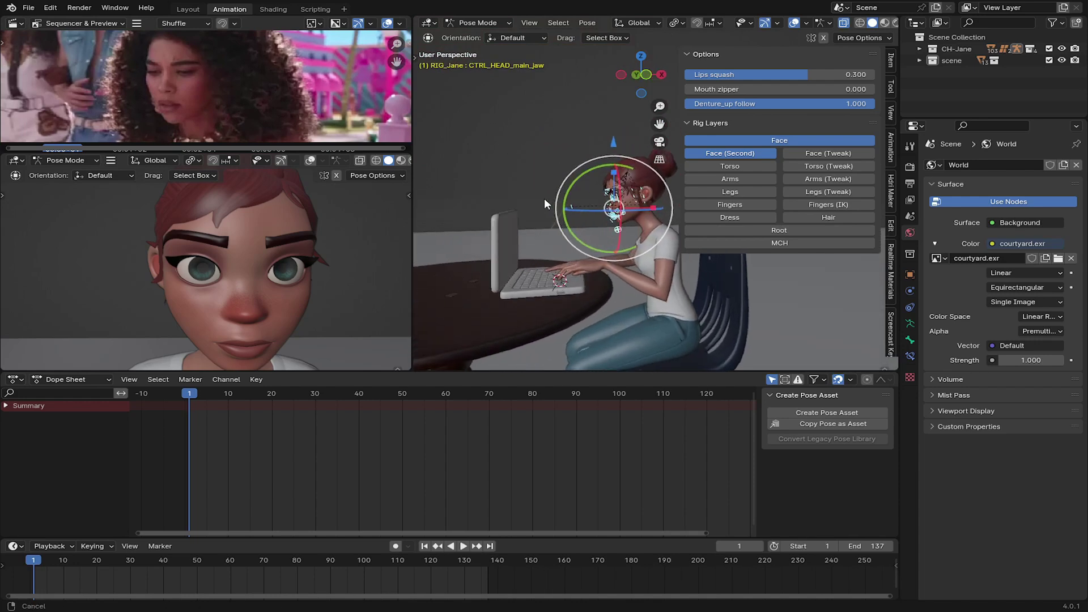
{"action": "scroll", "coordinate": [598, 218], "scroll_direction": "up", "scroll_amount": 3}
Lower the left eyebrow control
{"action": "left_click", "coordinate": [507, 234]}
{"action": "middle_click_drag", "start_coordinate": [507, 234], "coordinate": [578, 227]}
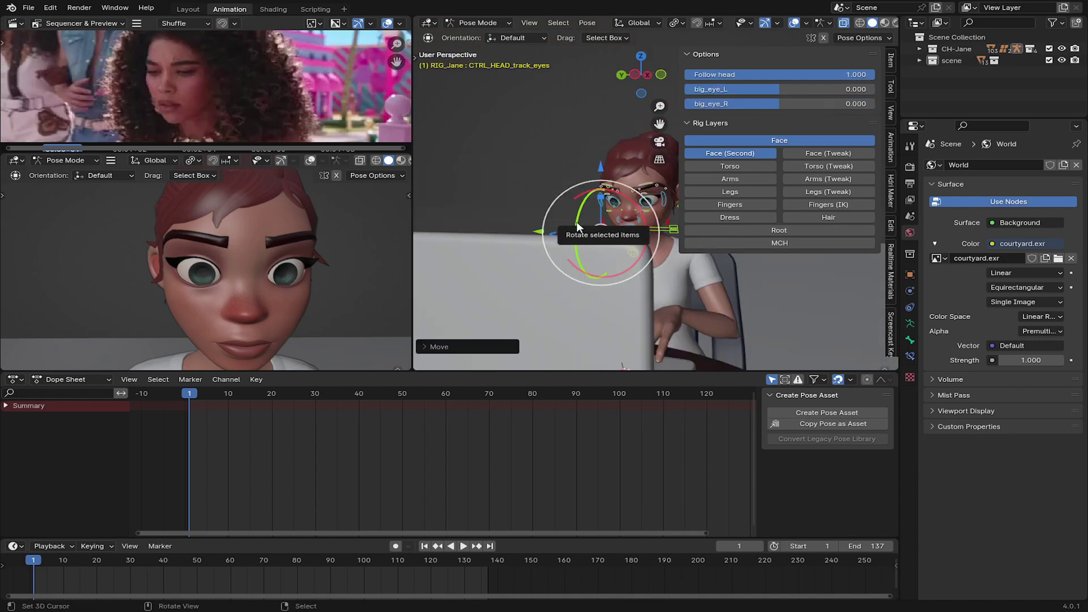
{"action": "scroll", "coordinate": [586, 217], "scroll_direction": "up", "scroll_amount": 2}
{"action": "scroll", "coordinate": [583, 204], "scroll_direction": "up", "scroll_amount": 3}
{"action": "scroll", "coordinate": [579, 159], "scroll_direction": "up", "scroll_amount": 2}
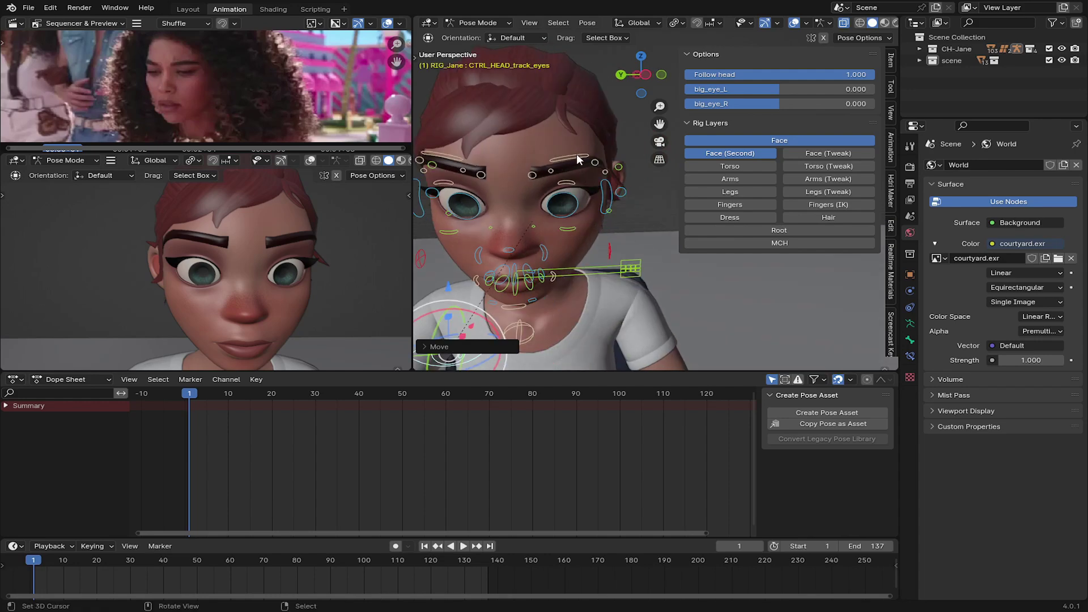
{"action": "left_click", "coordinate": [578, 159]}
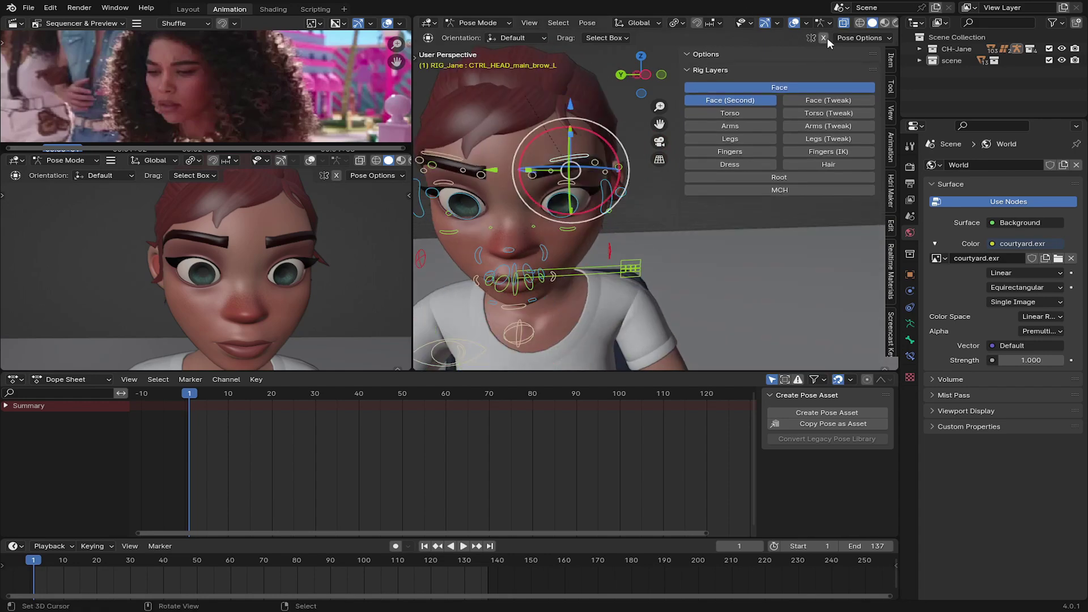
{"action": "key", "text": "g"}
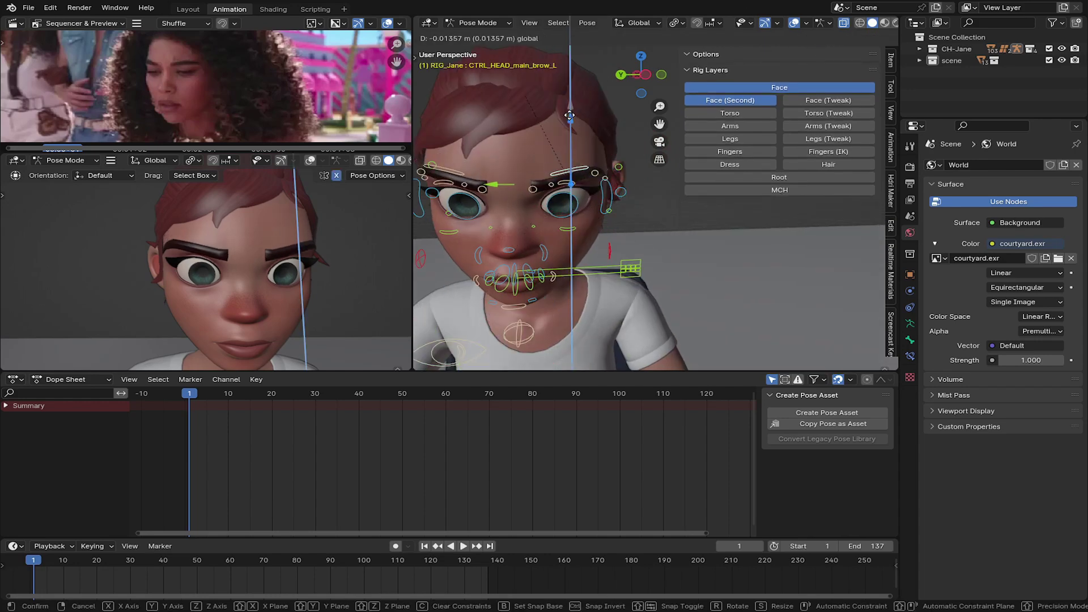
{"action": "left_click", "coordinate": [577, 185]}
{"action": "middle_click_drag", "start_coordinate": [577, 185], "coordinate": [564, 142]}
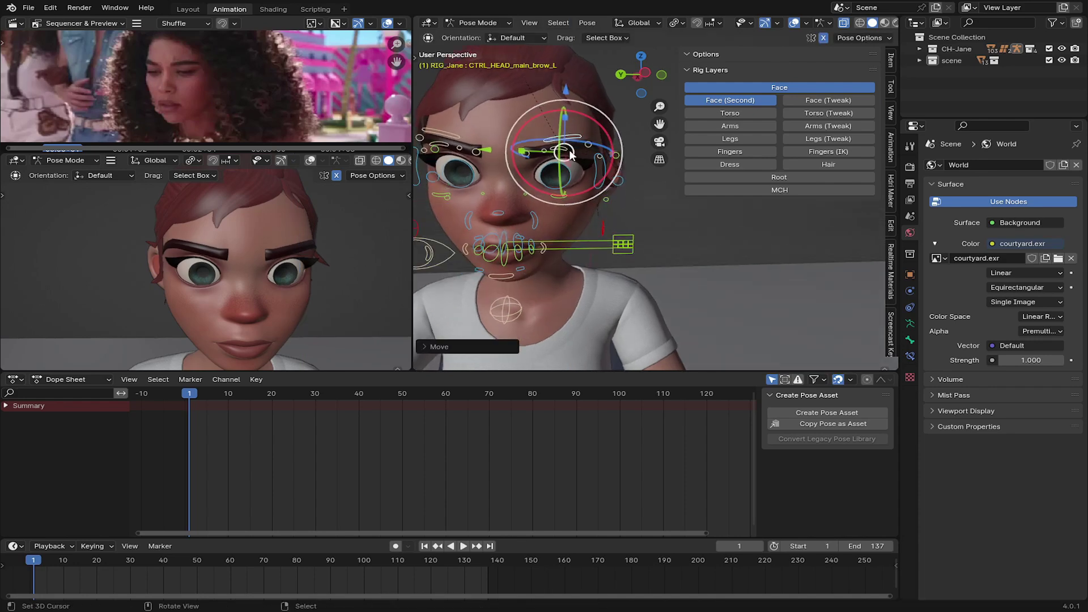
Lower the left upper eyelid and move the left lower eyelid vertically
{"action": "left_click", "coordinate": [563, 132]}
{"action": "left_click_drag", "start_coordinate": [562, 91], "coordinate": [565, 99]}
{"action": "left_click", "coordinate": [557, 191]}
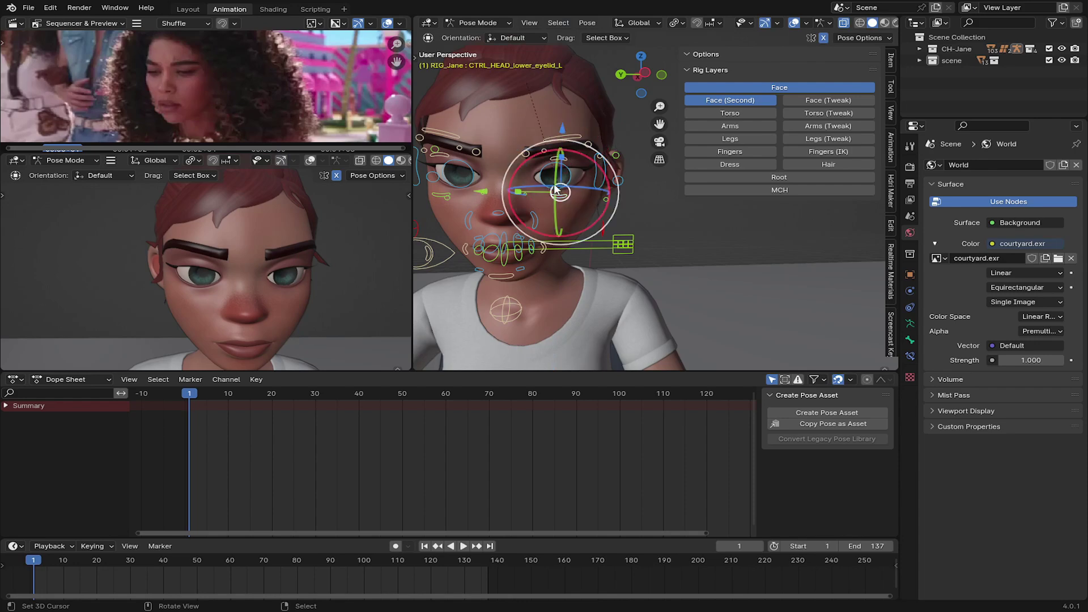
{"action": "key", "text": "g"}
{"action": "key", "text": "z"}
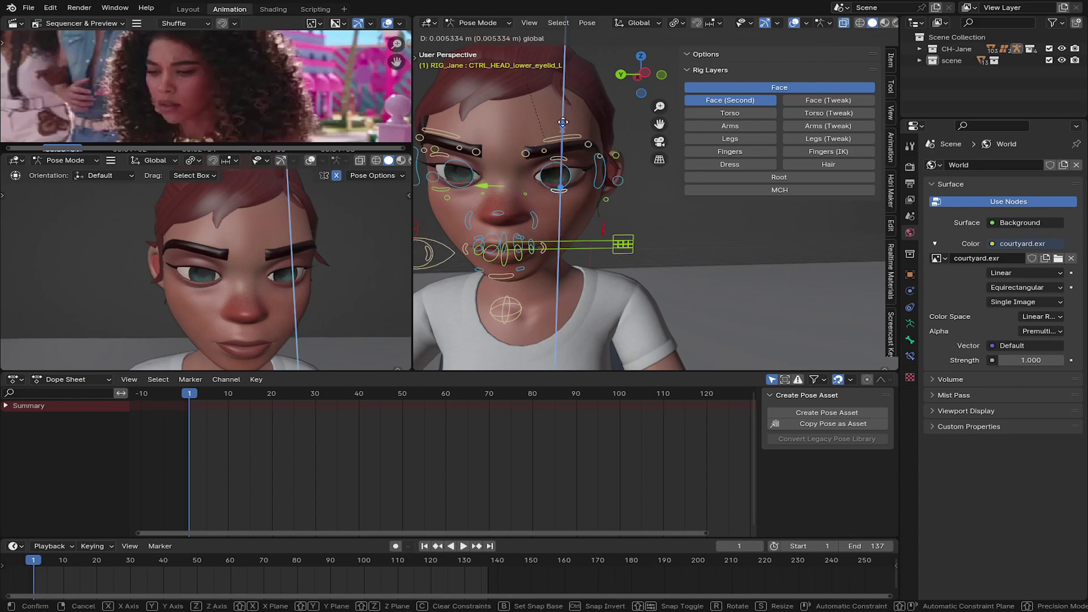
{"action": "left_click", "coordinate": [563, 123]}
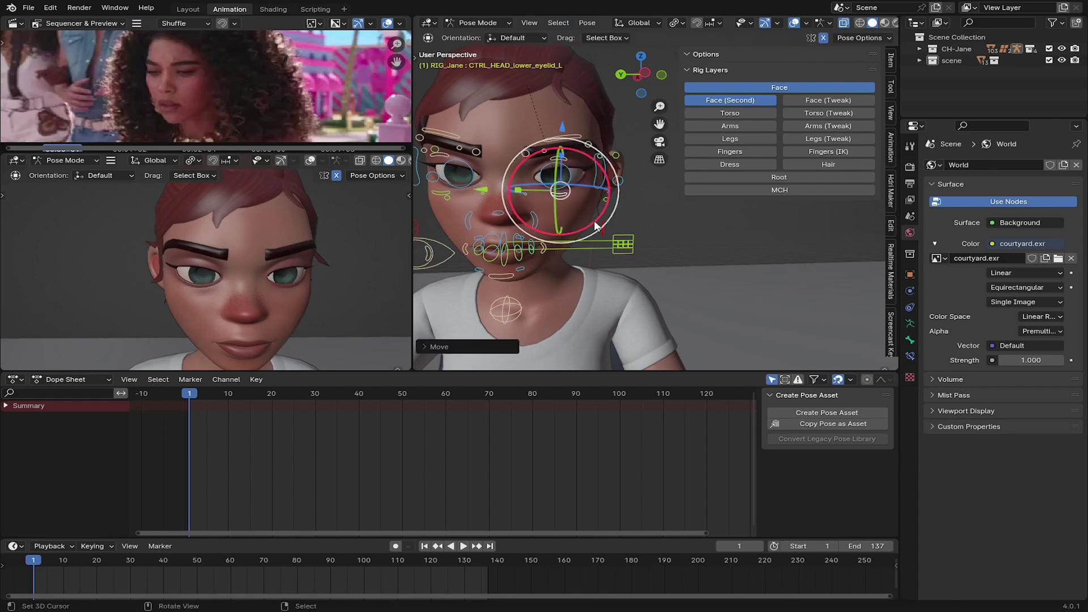
Move the lips pivot control vertically along Z
{"action": "mouse_move", "coordinate": [546, 254]}
{"action": "middle_mouse_down", "text": "shift"}
{"action": "mouse_move", "coordinate": [557, 249]}
{"action": "mouse_move", "coordinate": [535, 284]}
{"action": "mouse_move", "coordinate": [540, 229]}
{"action": "middle_mouse_up", "text": "shift"}
{"action": "left_click", "coordinate": [536, 283]}
{"action": "key", "text": "g"}
{"action": "key", "text": "z"}
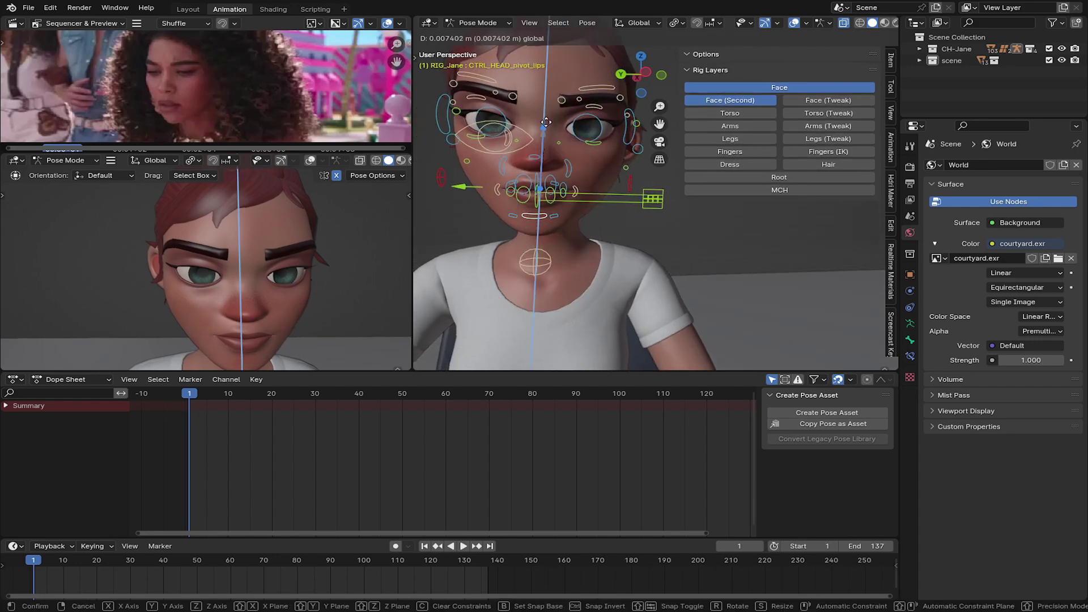
{"action": "left_click", "coordinate": [547, 123]}
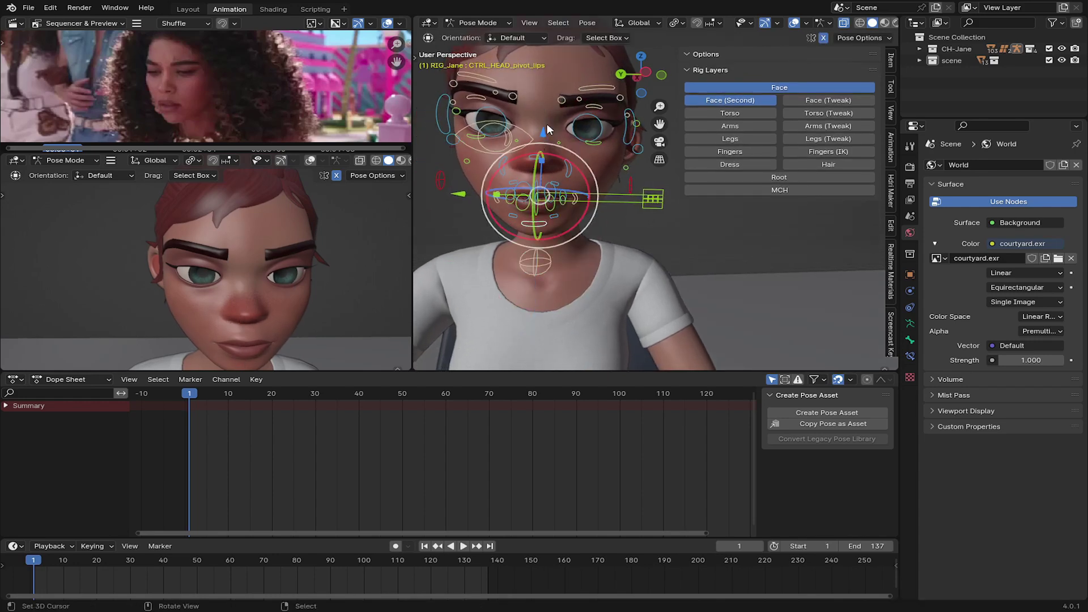
Reposition the jaw control vertically along Z
{"action": "left_click", "coordinate": [531, 259]}
{"action": "key", "text": "g"}
{"action": "key", "text": "z"}
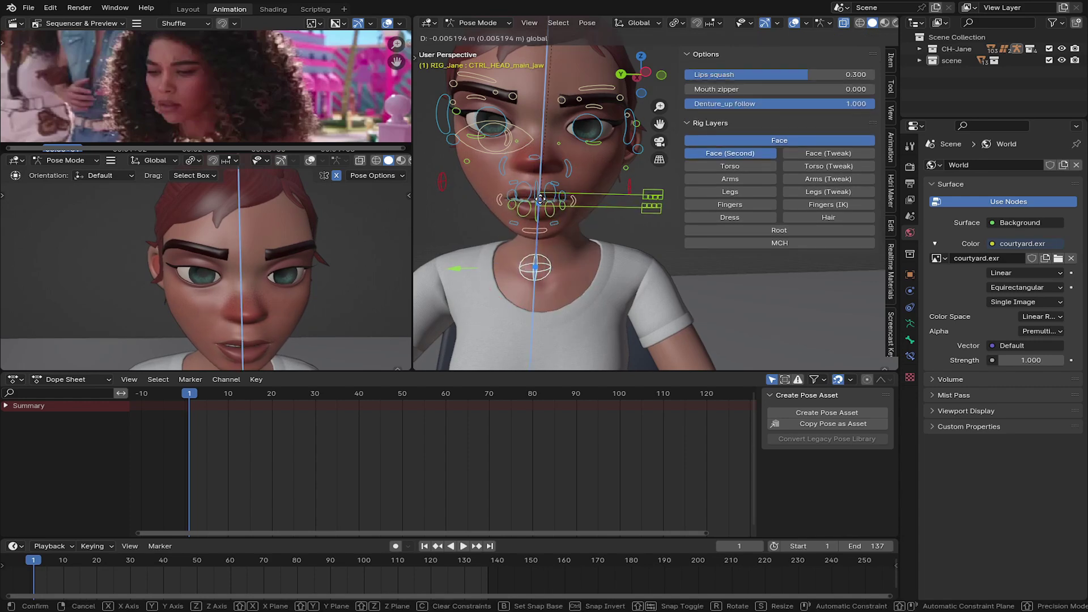
{"action": "left_click", "coordinate": [541, 198]}
{"action": "scroll", "coordinate": [263, 342], "scroll_direction": "up", "scroll_amount": 2}
{"action": "scroll", "coordinate": [274, 297], "scroll_direction": "up", "scroll_amount": 2}
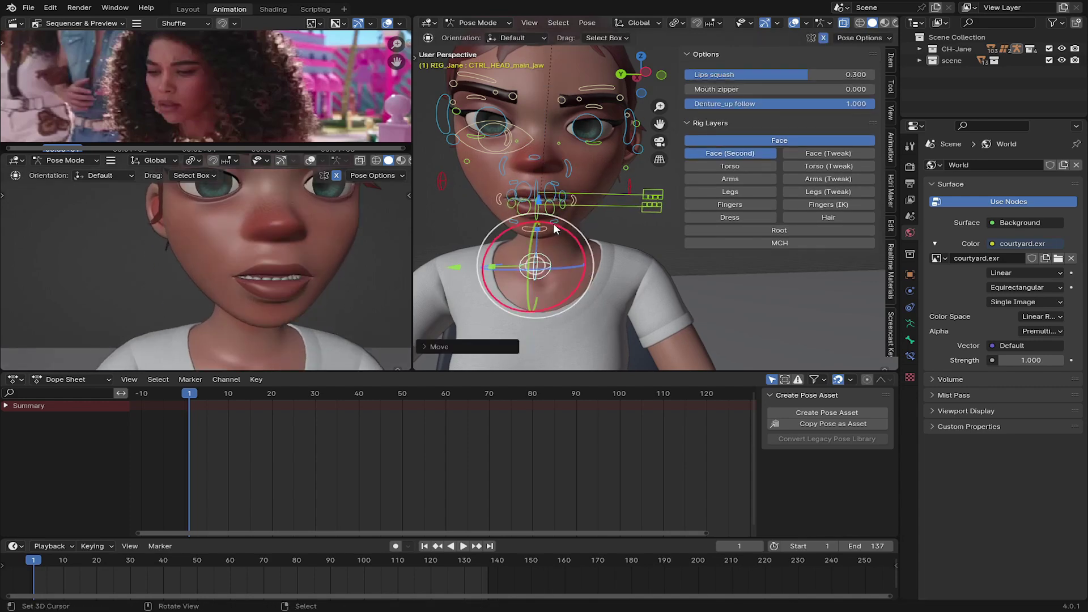
{"action": "key", "text": "g"}
{"action": "key", "text": "z"}
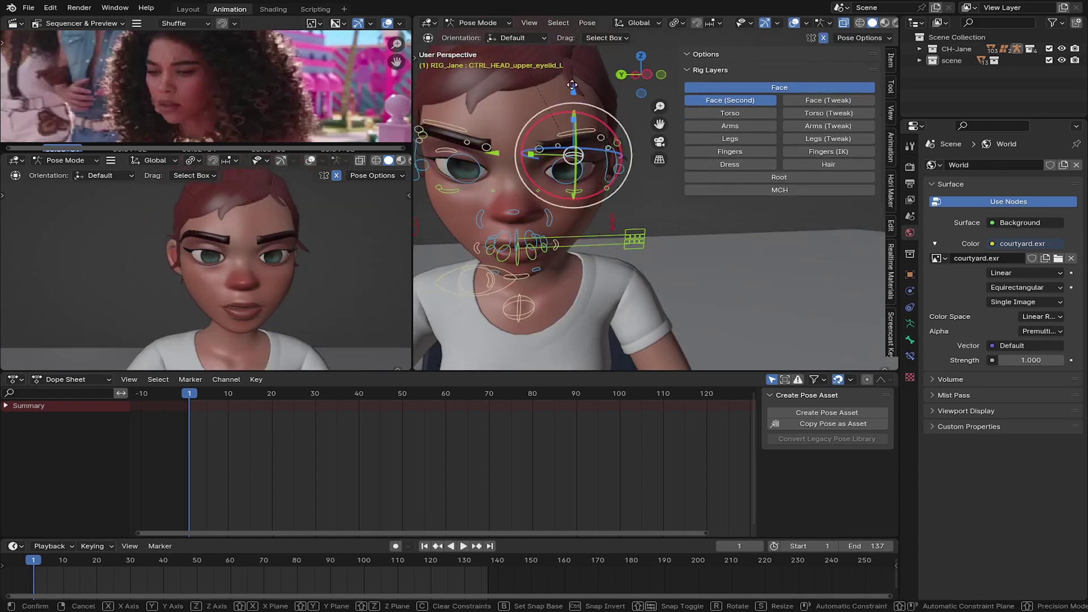
Readjust the left upper eyelid along Z
{"action": "key", "text": "g"}
{"action": "key", "text": "z"}
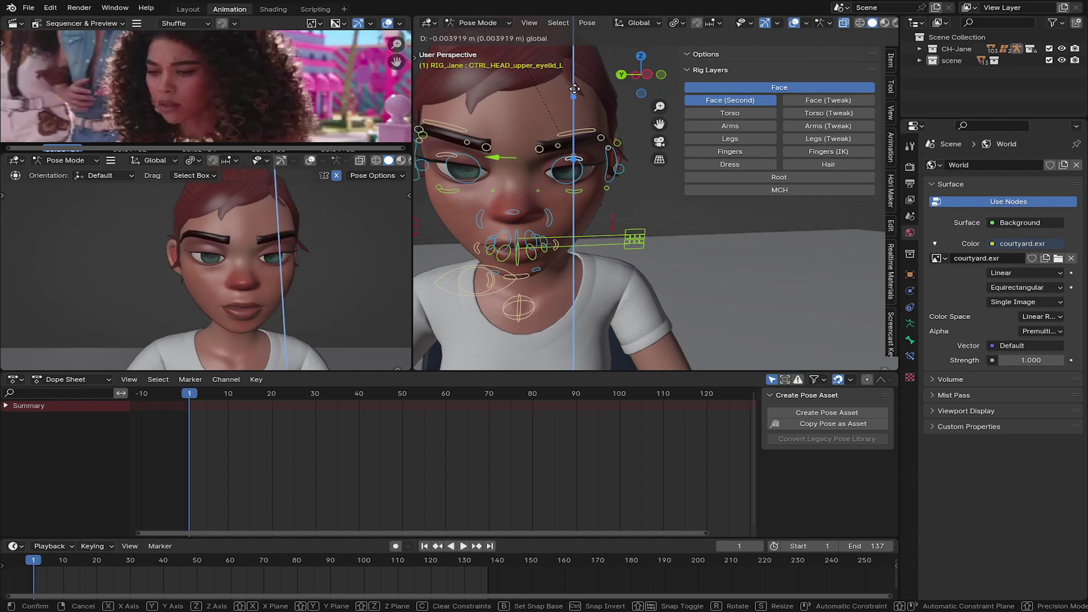
{"action": "left_click", "coordinate": [575, 85]}
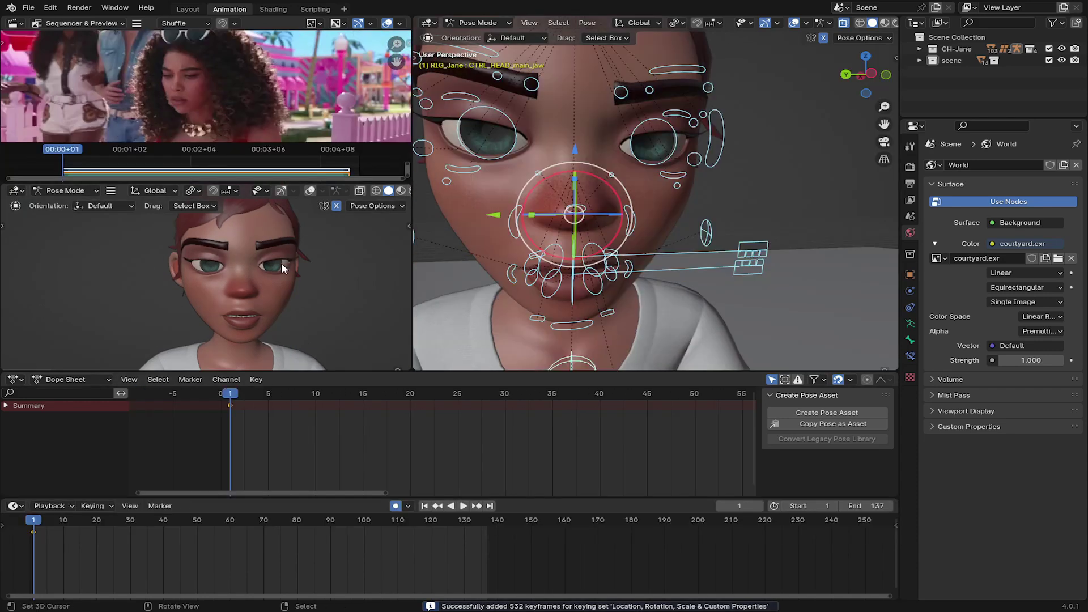
At frame 10, lower the neck control along Z to open the jaw
{"action": "left_click_drag", "start_coordinate": [238, 414], "coordinate": [315, 428]}
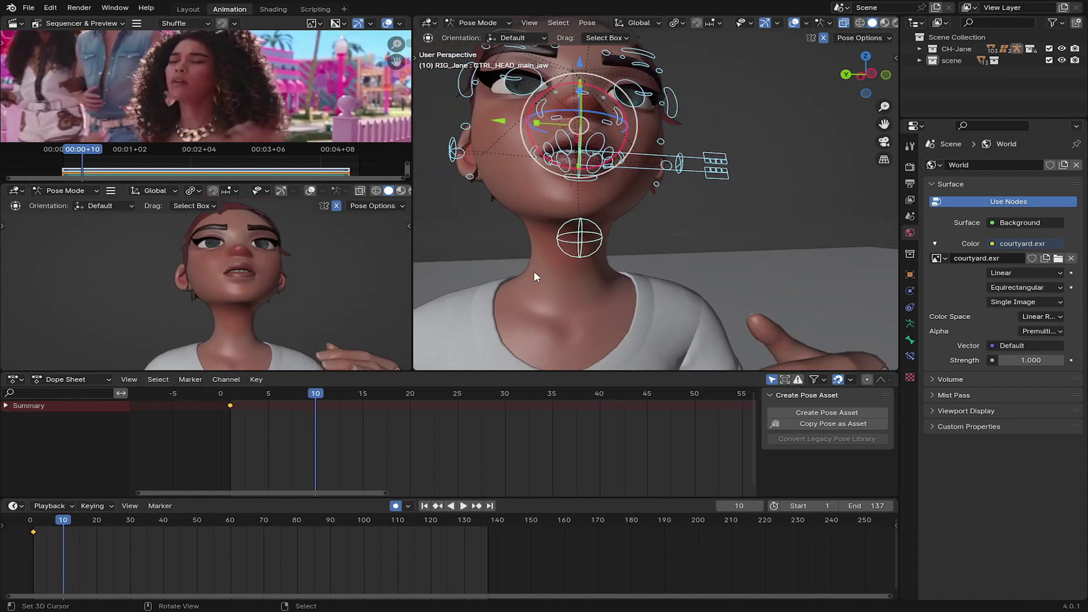
{"action": "left_click", "coordinate": [579, 241]}
{"action": "key", "text": "g"}
{"action": "key", "text": "z"}
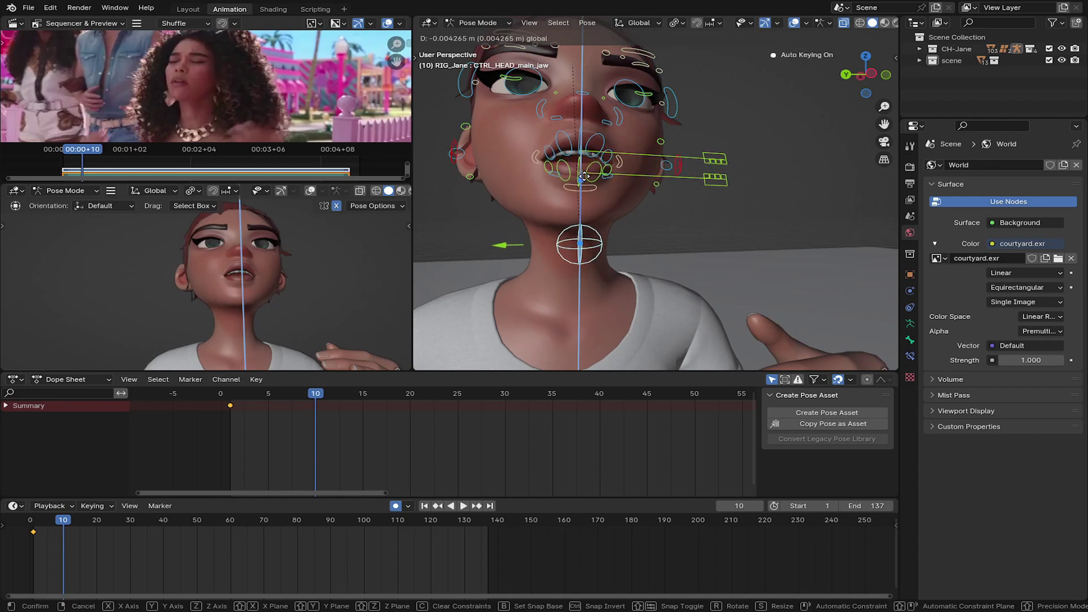
{"action": "left_click", "coordinate": [582, 176]}
Play the animation from the start, then return to frame 10
{"action": "left_click", "coordinate": [426, 506]}
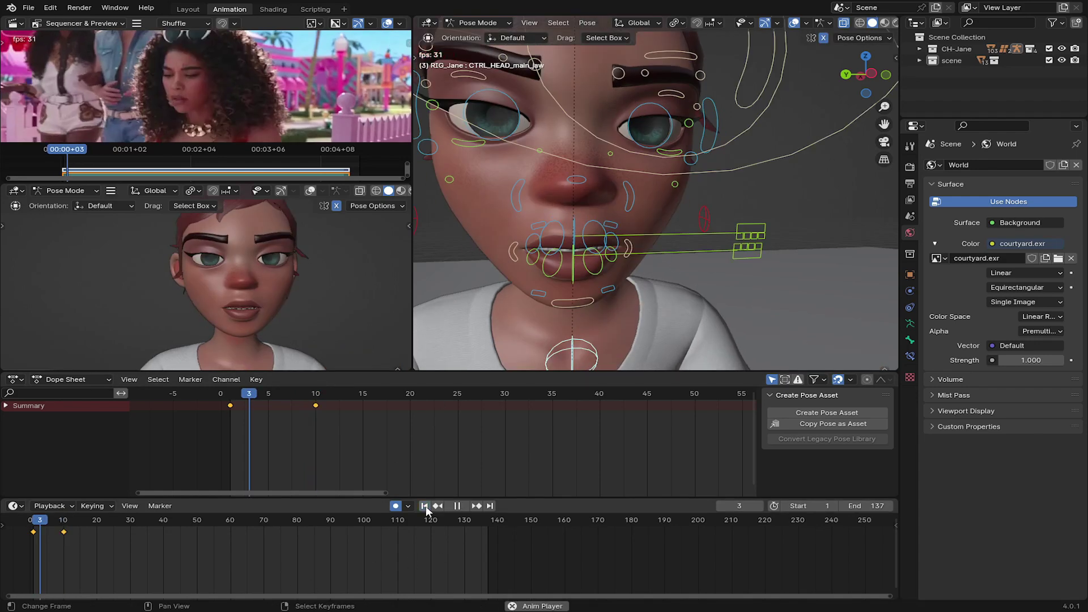
{"action": "key", "text": "space"}
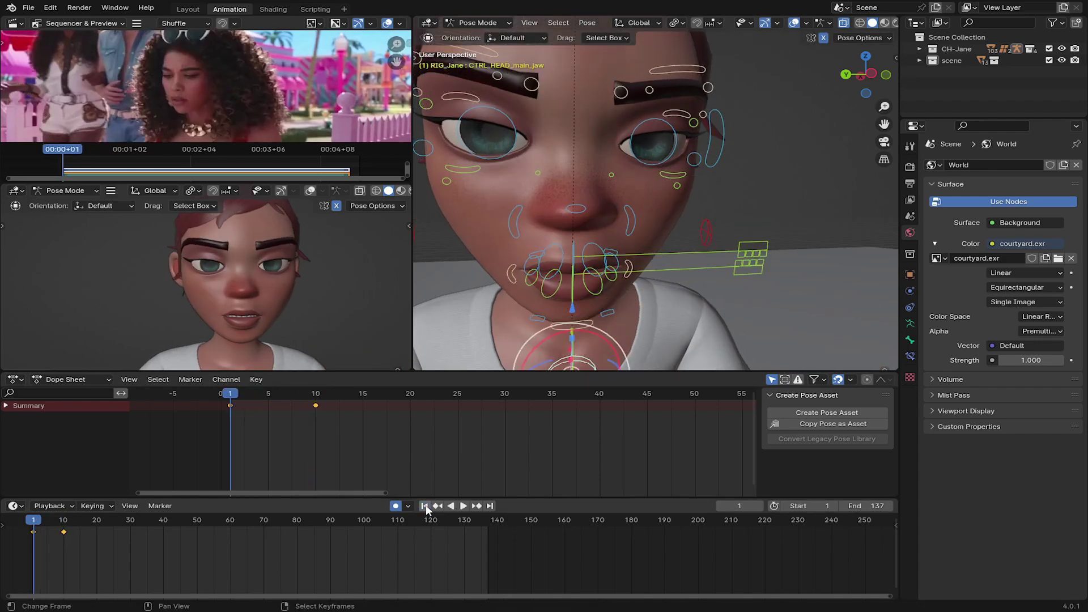
{"action": "left_click", "coordinate": [426, 506]}
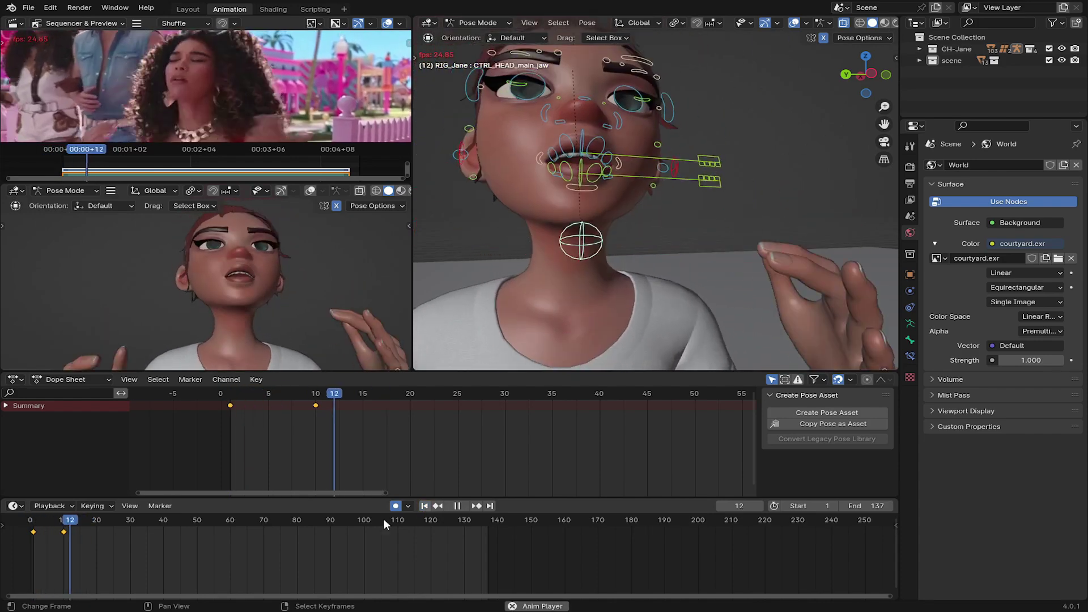
{"action": "left_click", "coordinate": [29, 545]}
{"action": "left_click_drag", "start_coordinate": [30, 545], "coordinate": [65, 555]}
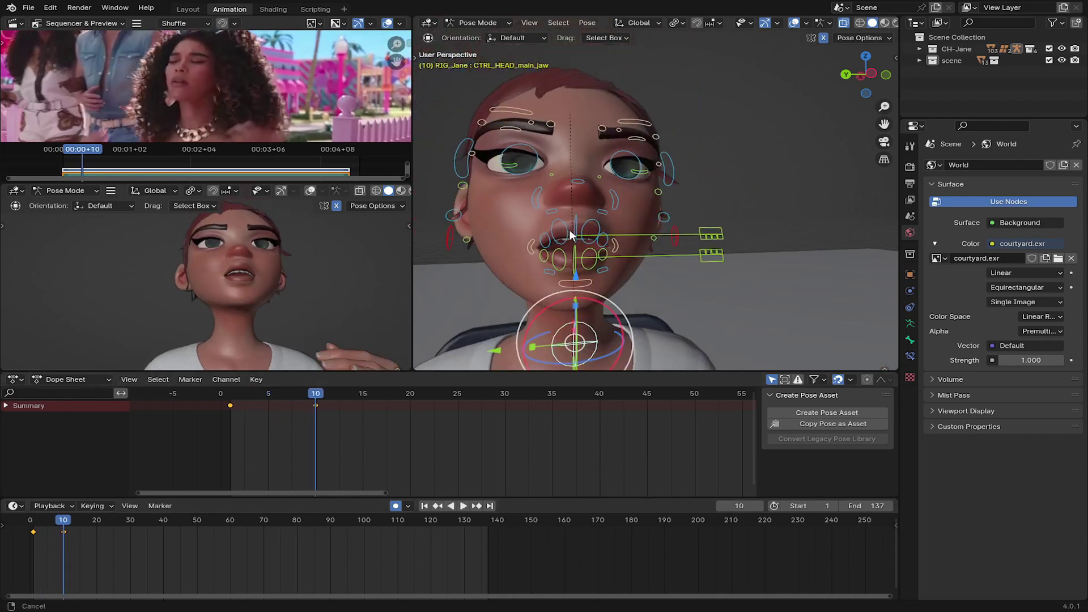
Close the left eye with the upper and lower eyelids and lower the left brow
{"action": "middle_click_drag", "start_coordinate": [623, 124], "coordinate": [622, 187]}
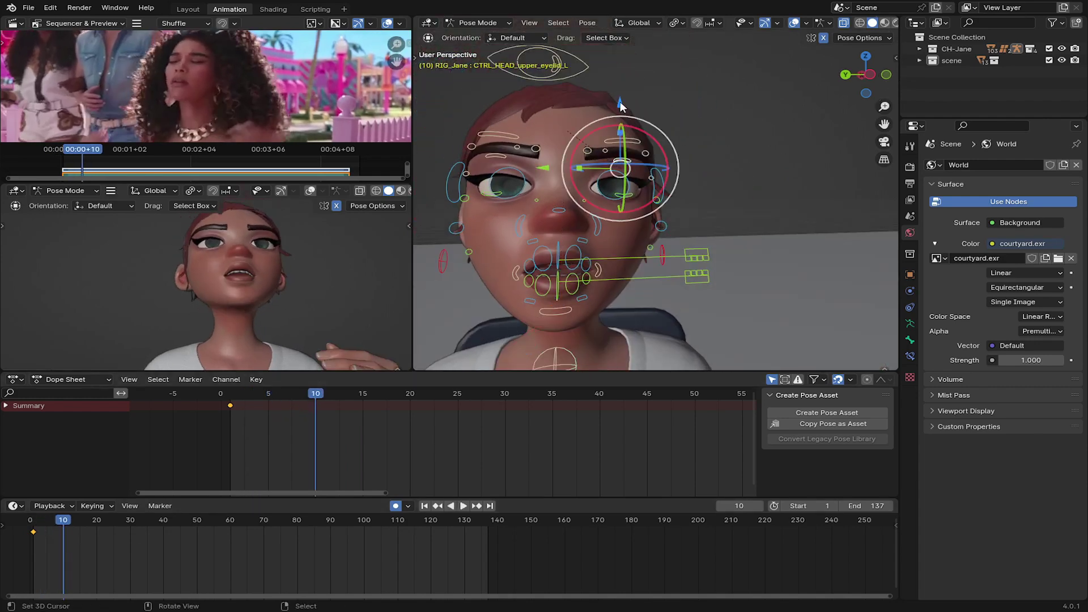
{"action": "left_click_drag", "start_coordinate": [621, 105], "coordinate": [622, 113]}
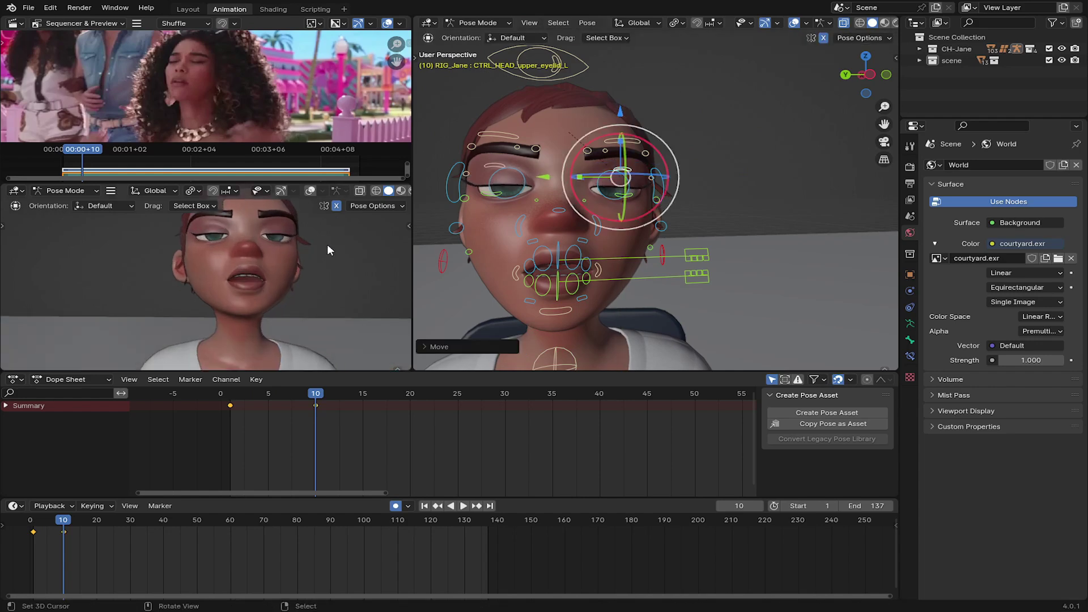
{"action": "left_click", "coordinate": [624, 197]}
{"action": "left_click_drag", "start_coordinate": [614, 151], "coordinate": [629, 94]}
{"action": "left_click", "coordinate": [625, 169]}
{"action": "left_click", "coordinate": [619, 114]}
{"action": "left_click", "coordinate": [623, 142]}
Review the blink, then key the whole face pose at frame 10
{"action": "left_click", "coordinate": [424, 505]}
{"action": "key", "text": "space"}
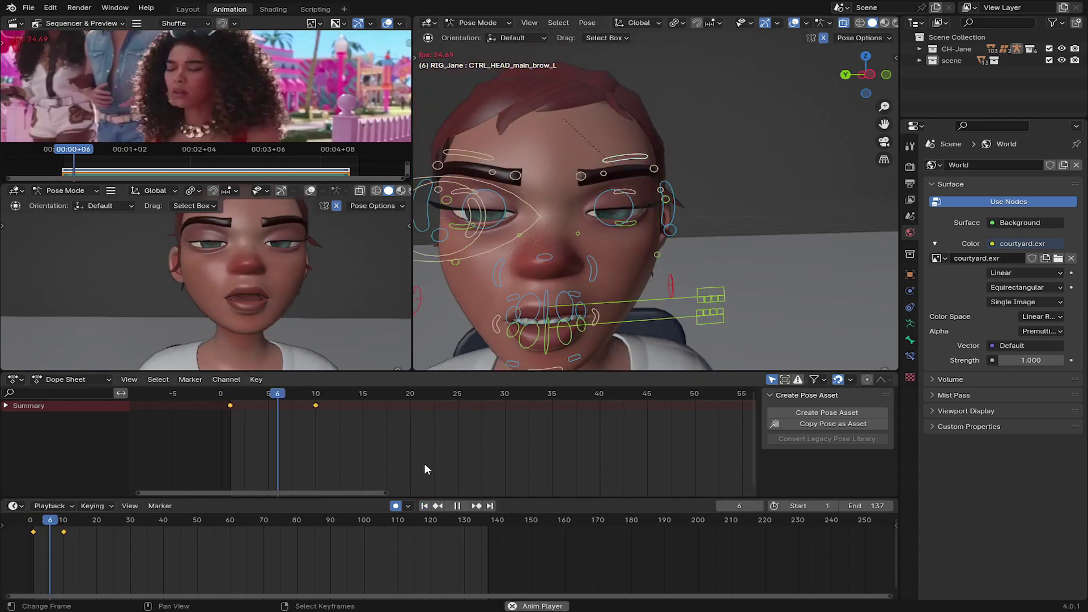
{"action": "left_click", "coordinate": [35, 555]}
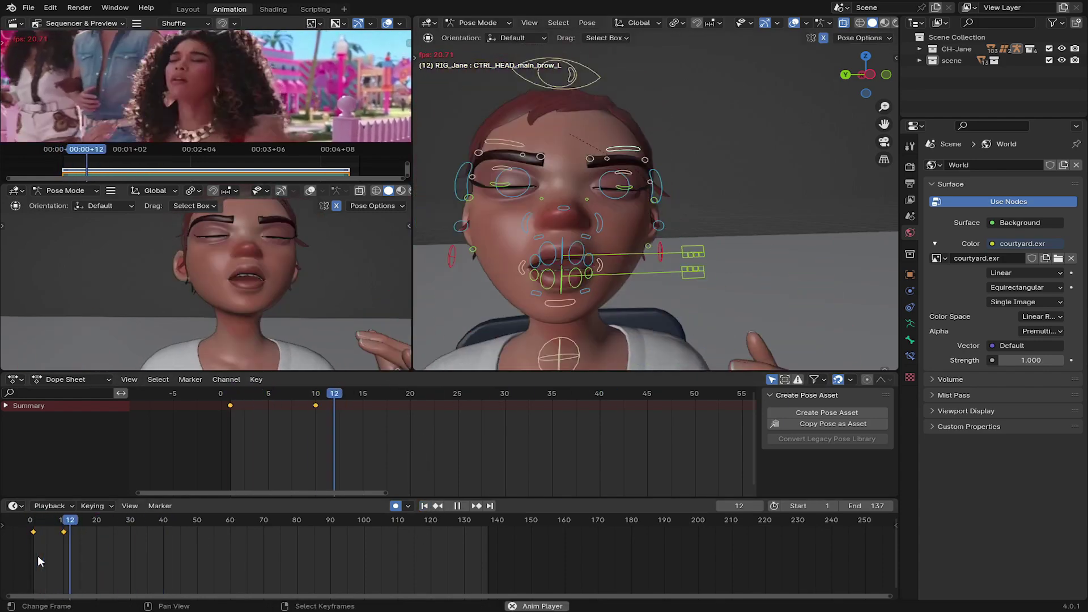
{"action": "left_click_drag", "start_coordinate": [37, 556], "coordinate": [50, 555]}
{"action": "key", "text": "space"}
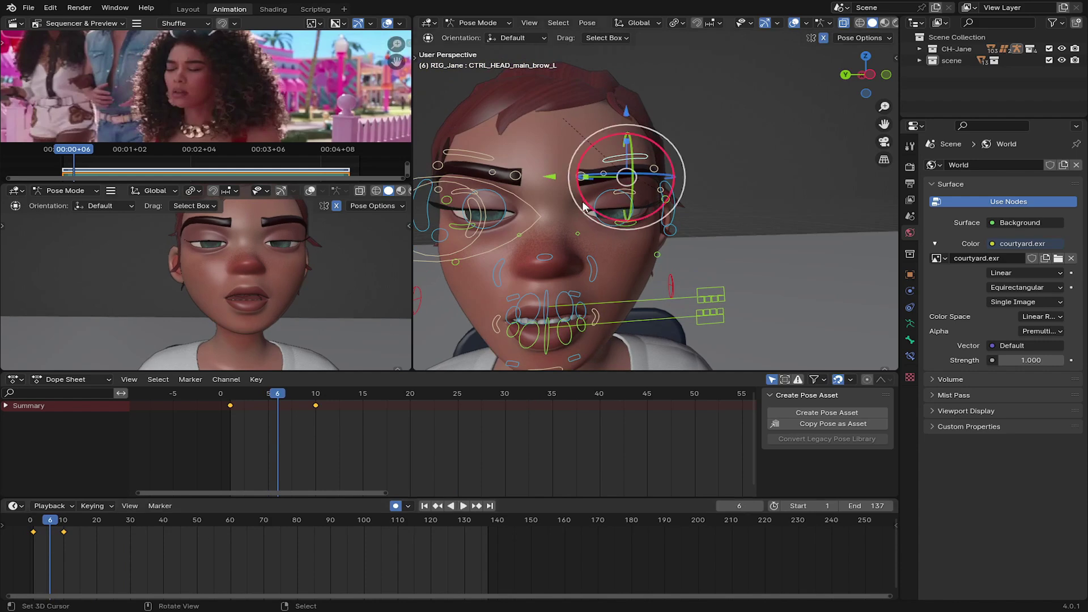
{"action": "middle_click_drag", "start_coordinate": [564, 245], "coordinate": [591, 200]}
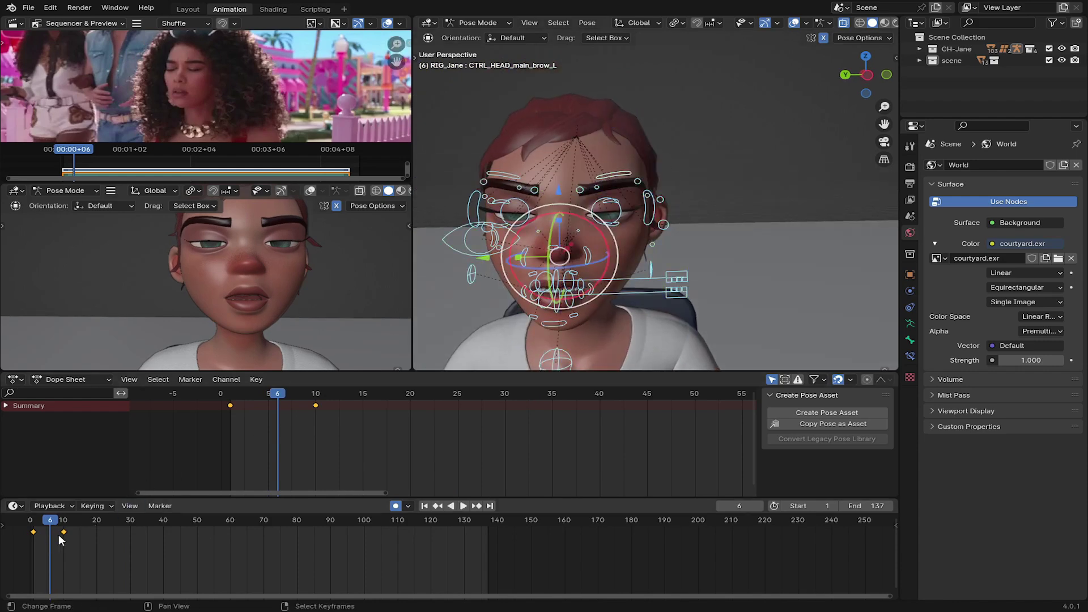
{"action": "key", "text": "space"}
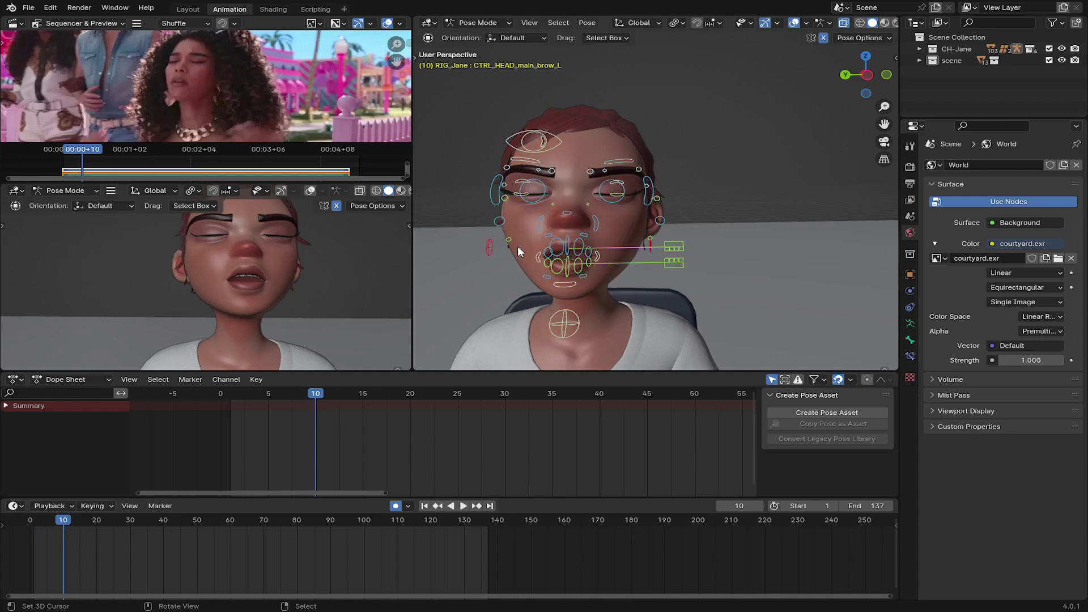
{"action": "key", "text": "i"}
Select the left and right upper and lower eyelid controls
{"action": "scroll", "coordinate": [593, 195], "scroll_direction": "up", "scroll_amount": 2}
{"action": "scroll", "coordinate": [592, 194], "scroll_direction": "up", "scroll_amount": 2}
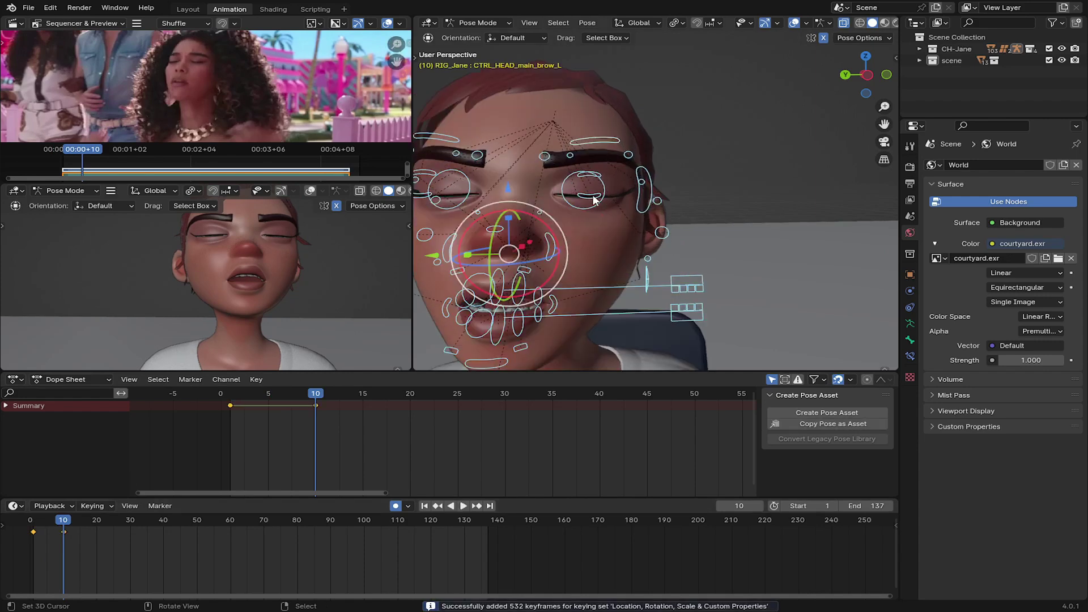
{"action": "left_click", "coordinate": [592, 194]}
{"action": "left_click", "coordinate": [594, 146]}
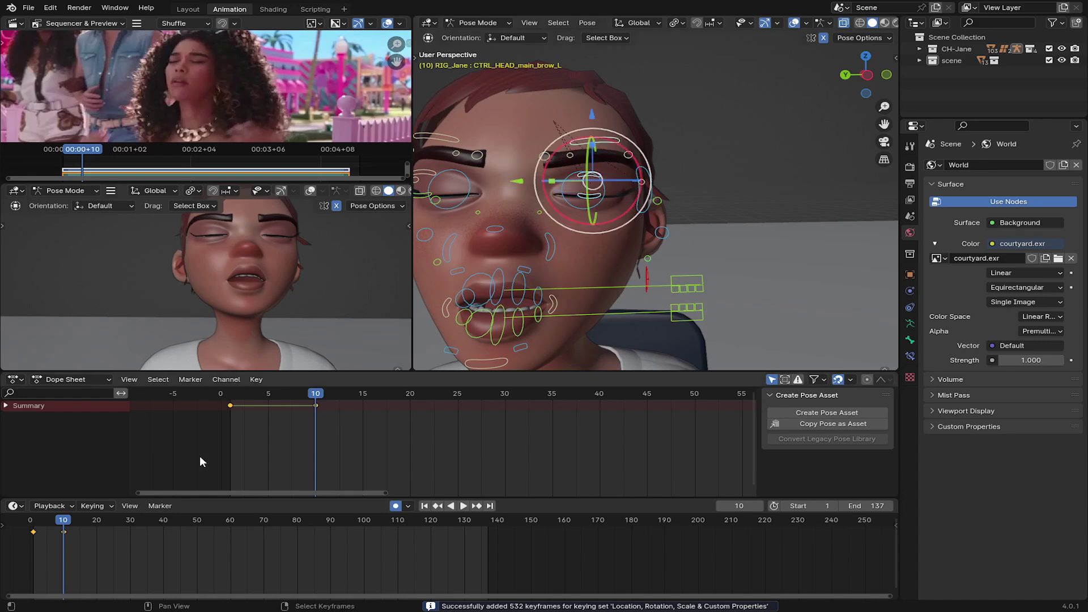
{"action": "left_click", "coordinate": [165, 535]}
{"action": "scroll", "coordinate": [103, 530], "scroll_direction": "up", "scroll_amount": 2}
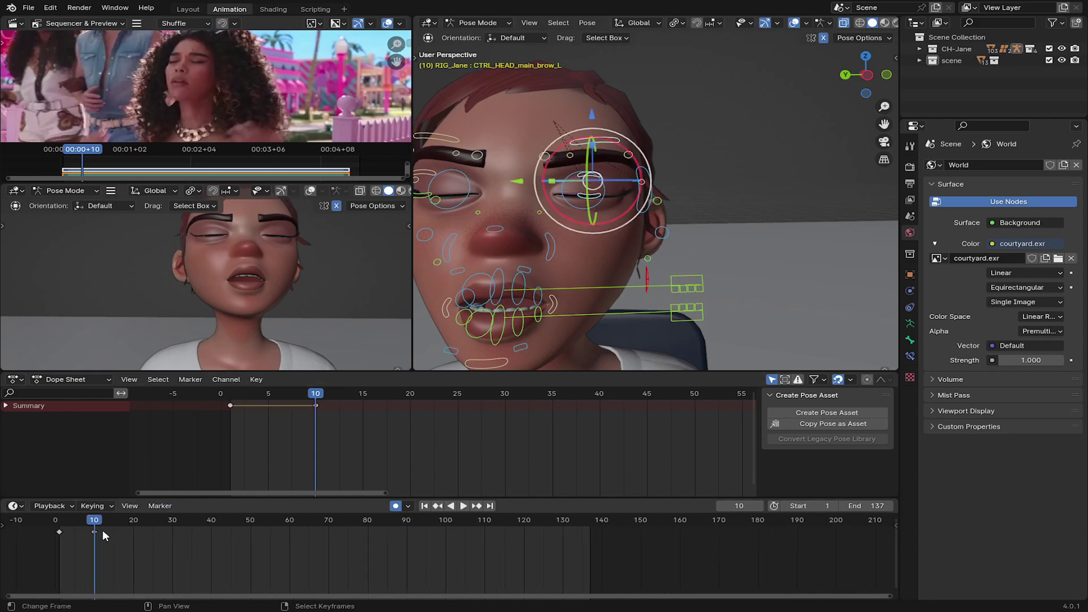
{"action": "left_click", "coordinate": [445, 139], "text": "shift"}
{"action": "scroll", "coordinate": [511, 179], "scroll_direction": "down", "scroll_amount": 3}
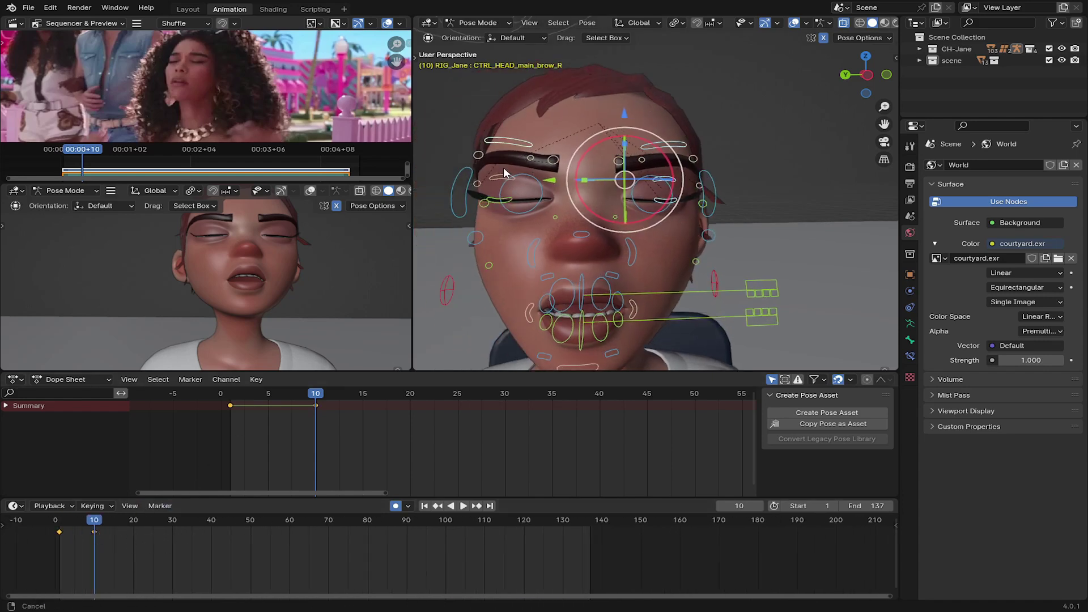
{"action": "left_click", "coordinate": [492, 202], "text": "shift"}
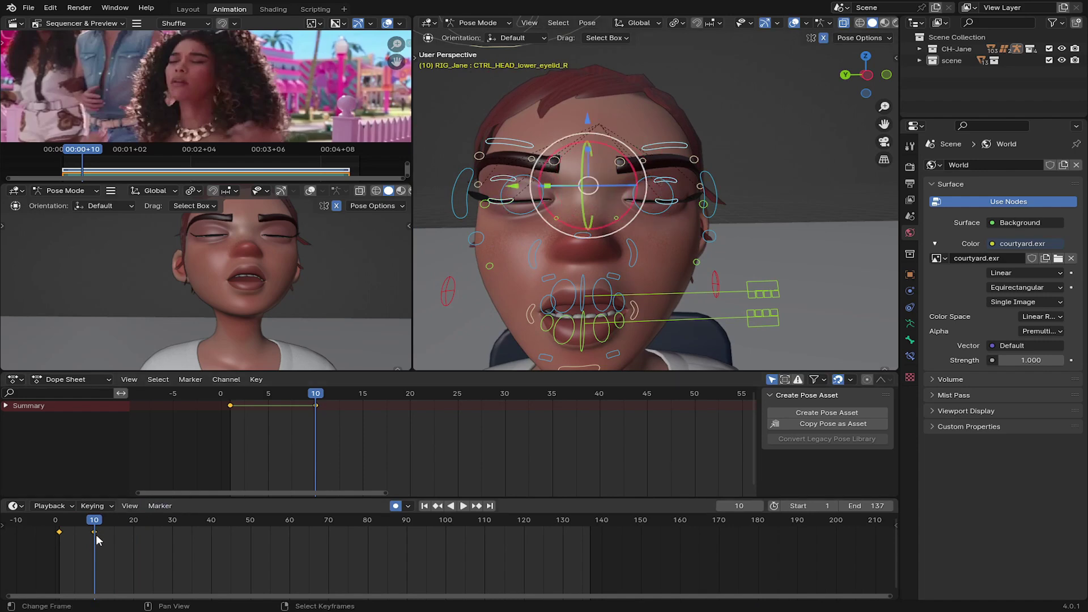
Move the eyelid keyframe from frame 10 to frame 6 and replay the blink
{"action": "left_click_drag", "start_coordinate": [97, 535], "coordinate": [81, 545]}
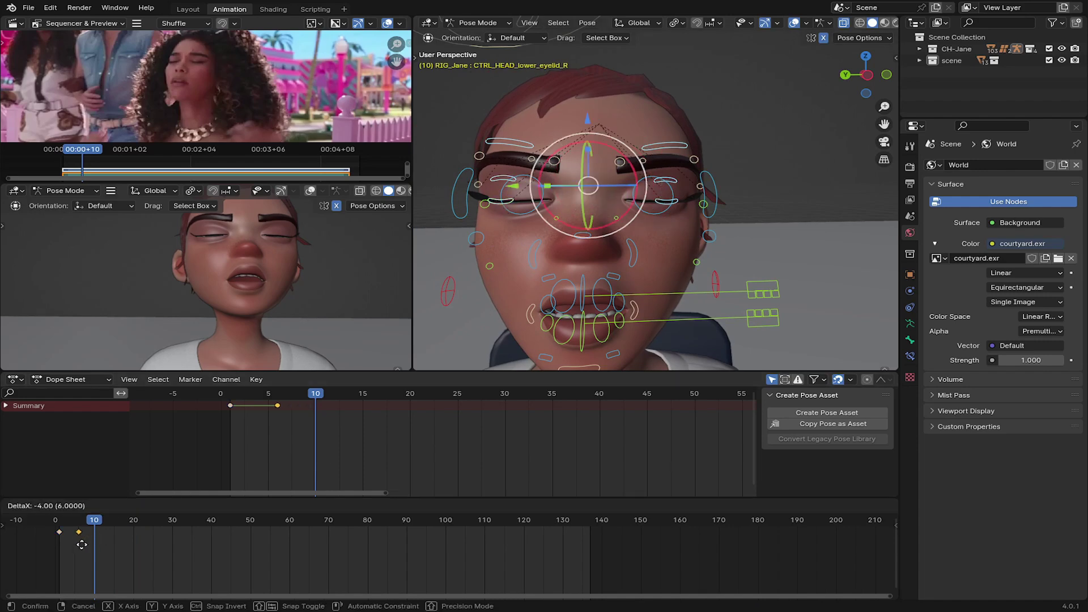
{"action": "left_click", "coordinate": [80, 543]}
{"action": "left_click", "coordinate": [56, 543]}
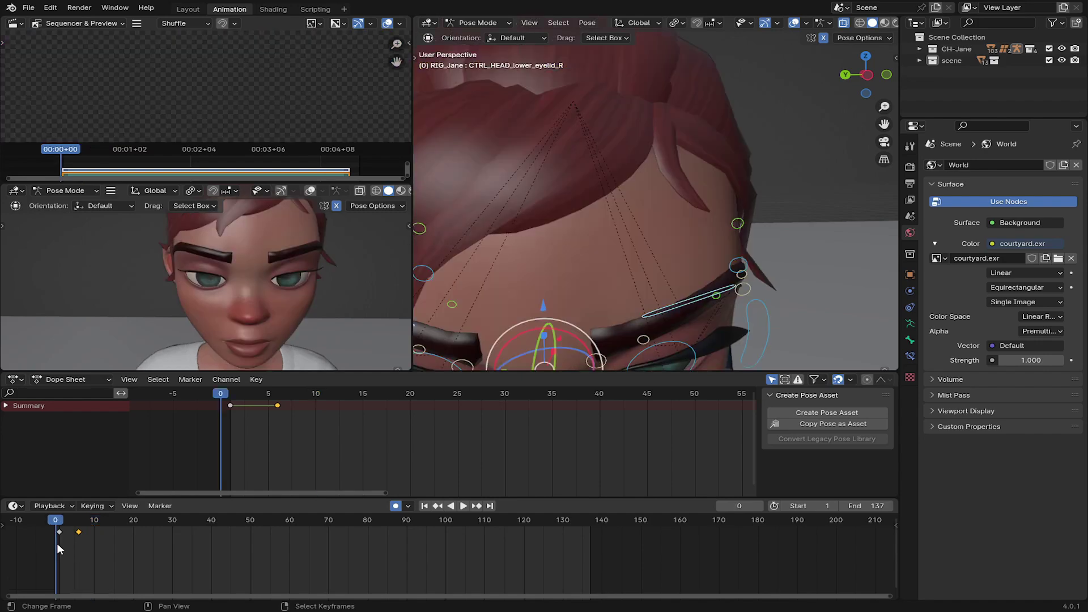
{"action": "key", "text": "space"}
{"action": "key", "text": "space"}
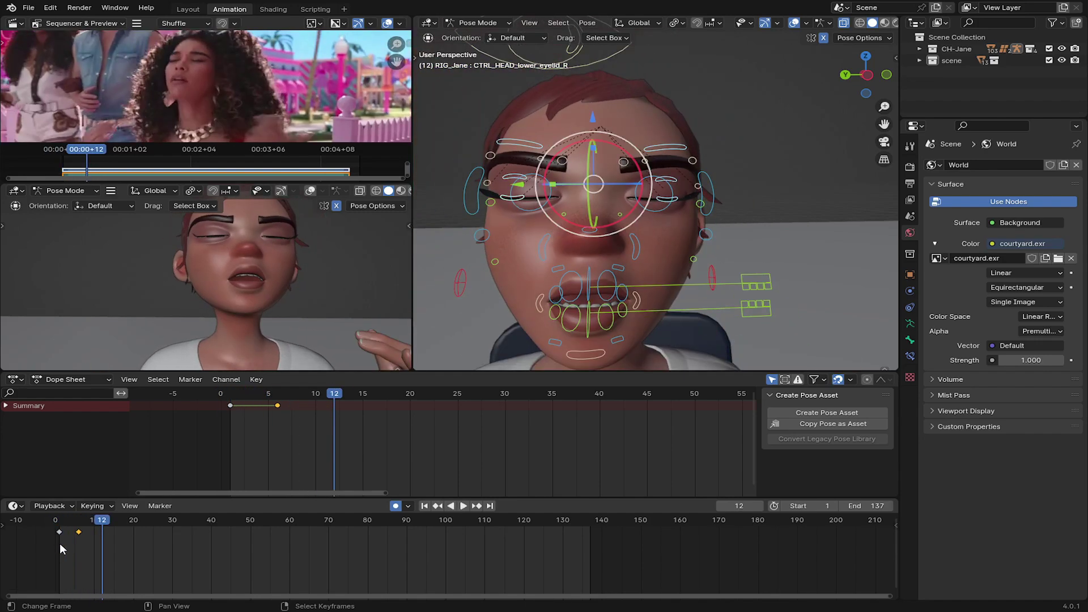
{"action": "middle_click_drag", "start_coordinate": [60, 543], "coordinate": [159, 540]}
{"action": "scroll", "coordinate": [97, 555], "scroll_direction": "up", "scroll_amount": 3}
{"action": "scroll", "coordinate": [238, 550], "scroll_direction": "up", "scroll_amount": 1}
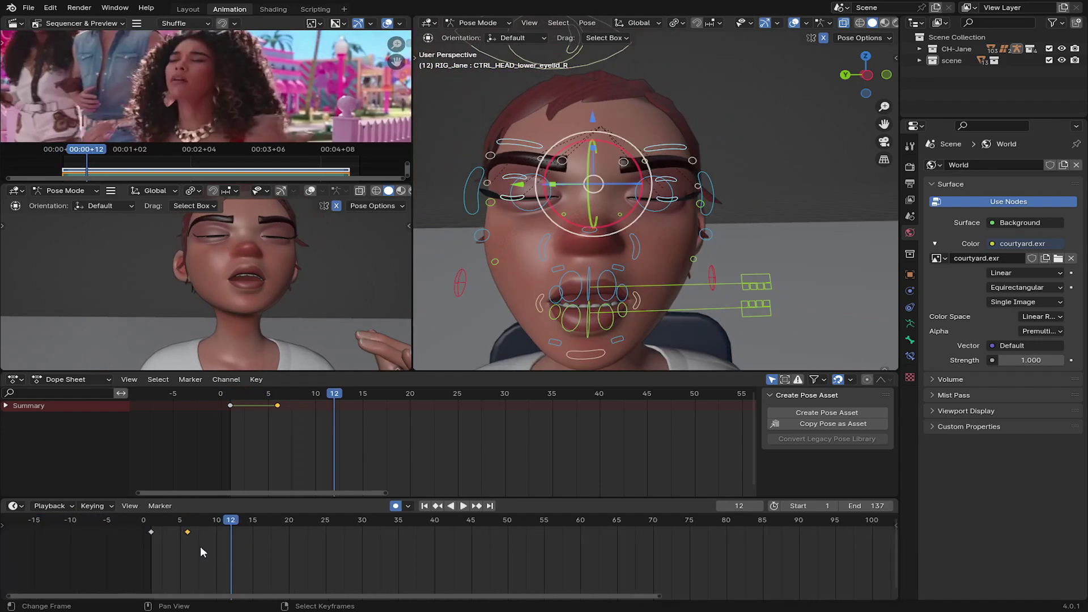
Shift the eyelid key to frame 7 and re-key the face pose at frame 10
{"action": "key", "text": "g"}
{"action": "left_click", "coordinate": [206, 548]}
{"action": "key", "text": "space"}
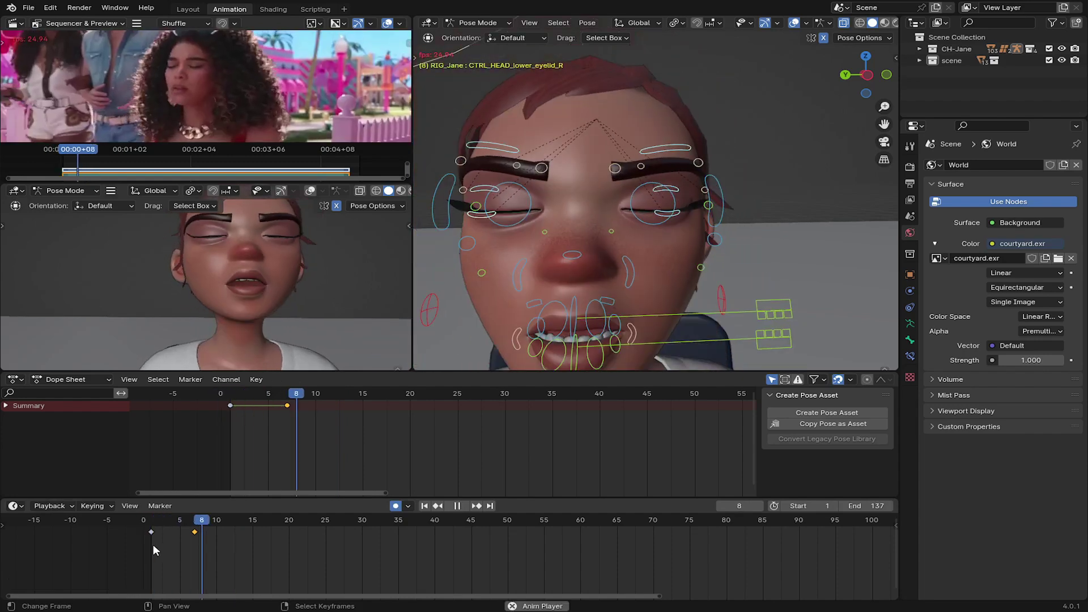
{"action": "key", "text": "space"}
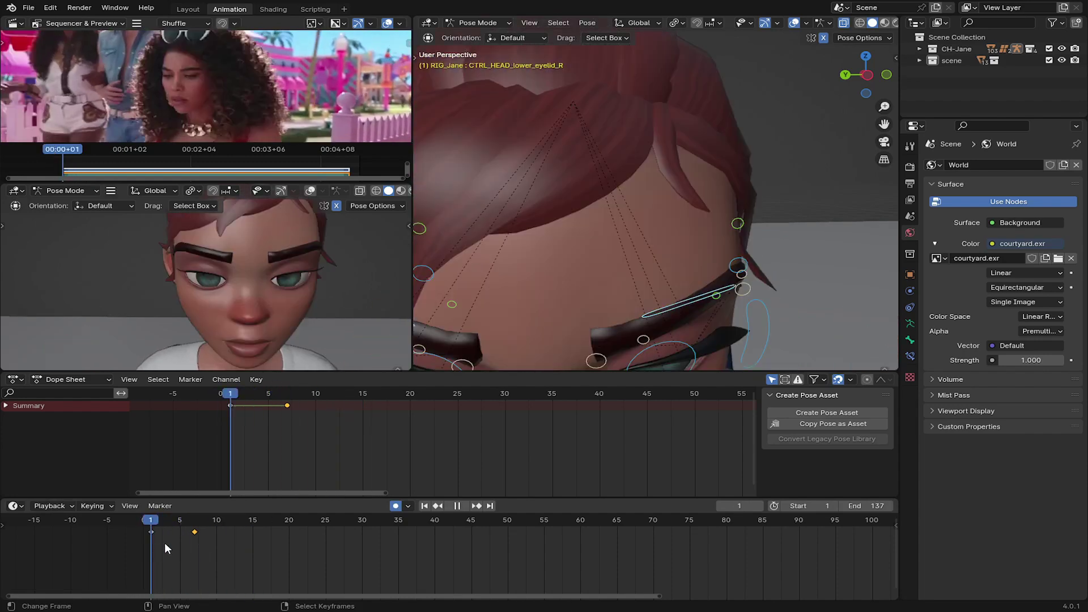
{"action": "key", "text": "i"}
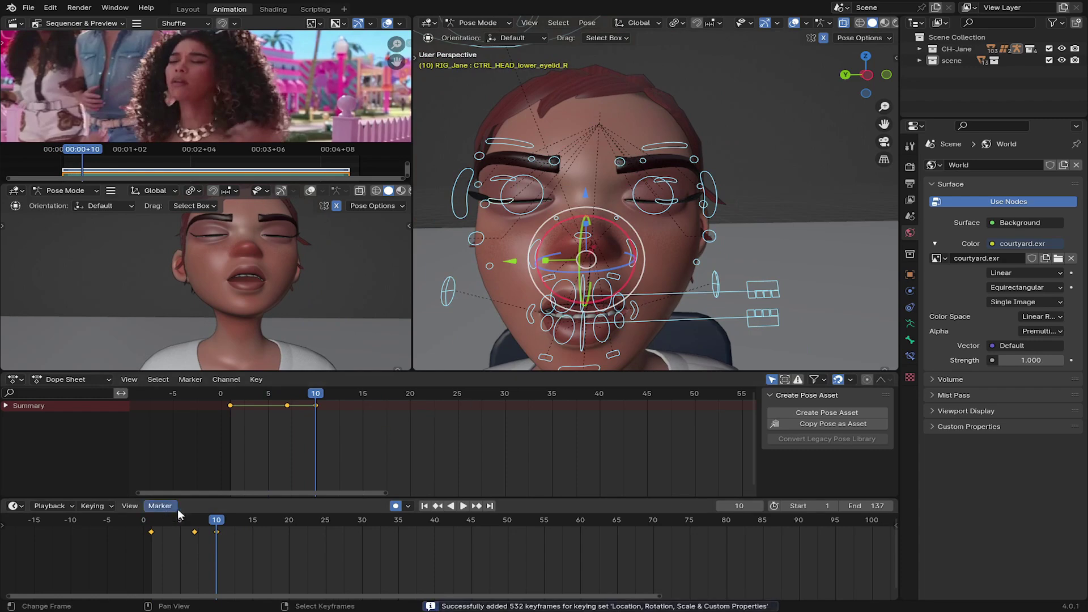
Key the face at frame 14 and move the lips pivot and lower lip controls
{"action": "mouse_move", "coordinate": [223, 540]}
{"action": "left_mouse_down"}
{"action": "mouse_move", "coordinate": [271, 543]}
{"action": "mouse_move", "coordinate": [222, 537]}
{"action": "mouse_move", "coordinate": [246, 538]}
{"action": "left_mouse_up"}
{"action": "key", "text": "i"}
{"action": "mouse_move", "coordinate": [627, 312]}
{"action": "middle_mouse_down"}
{"action": "mouse_move", "coordinate": [587, 330]}
{"action": "mouse_move", "coordinate": [588, 275]}
{"action": "mouse_move", "coordinate": [543, 284]}
{"action": "mouse_move", "coordinate": [639, 278]}
{"action": "mouse_move", "coordinate": [594, 117]}
{"action": "mouse_move", "coordinate": [587, 171]}
{"action": "middle_mouse_up"}
{"action": "left_click", "coordinate": [589, 274]}
{"action": "scroll", "coordinate": [635, 249], "scroll_direction": "up", "scroll_amount": 5}
{"action": "left_click", "coordinate": [606, 278]}
{"action": "left_click", "coordinate": [519, 292], "text": "shift"}
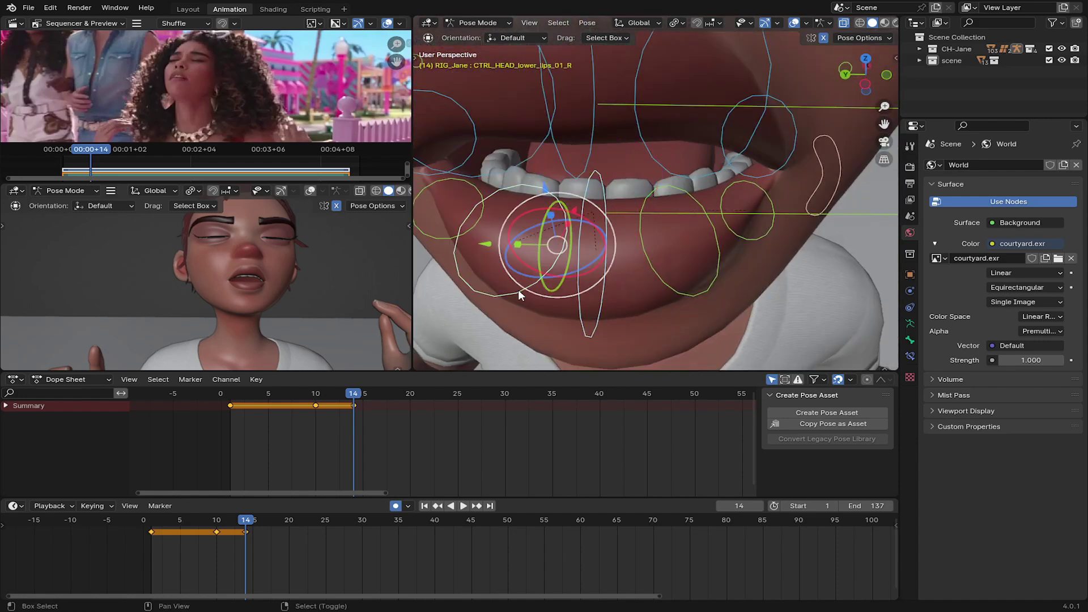
{"action": "mouse_move", "coordinate": [702, 274]}
{"action": "middle_mouse_down"}
{"action": "mouse_move", "coordinate": [641, 270]}
{"action": "mouse_move", "coordinate": [500, 196]}
{"action": "mouse_move", "coordinate": [551, 185]}
{"action": "middle_mouse_up"}
{"action": "key", "text": "g"}
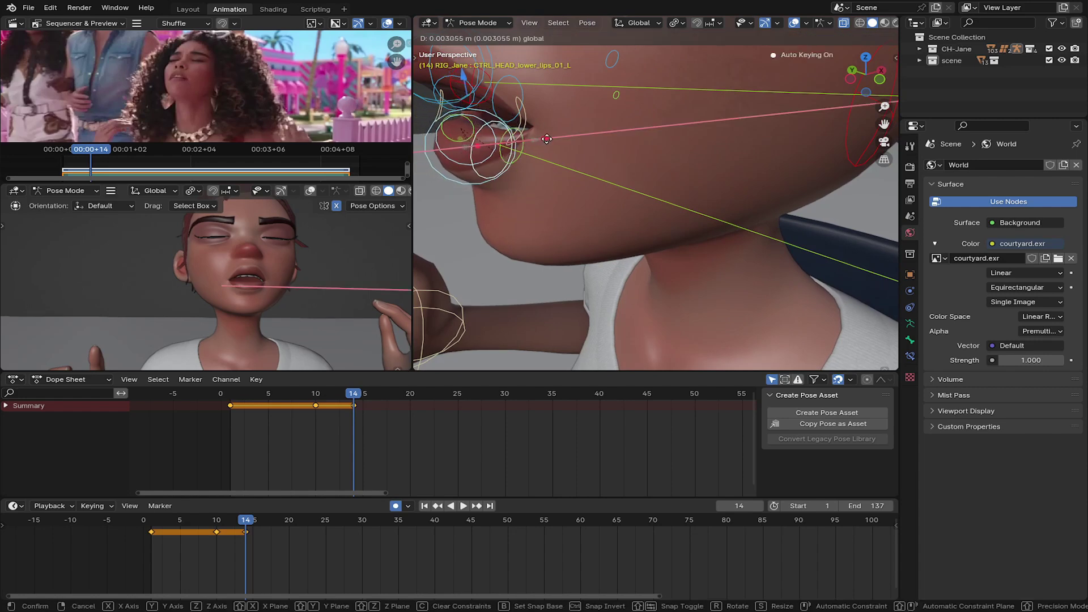
{"action": "left_click", "coordinate": [547, 139]}
Lower the main jaw control along Z and key it at frame 14
{"action": "key", "text": "i"}
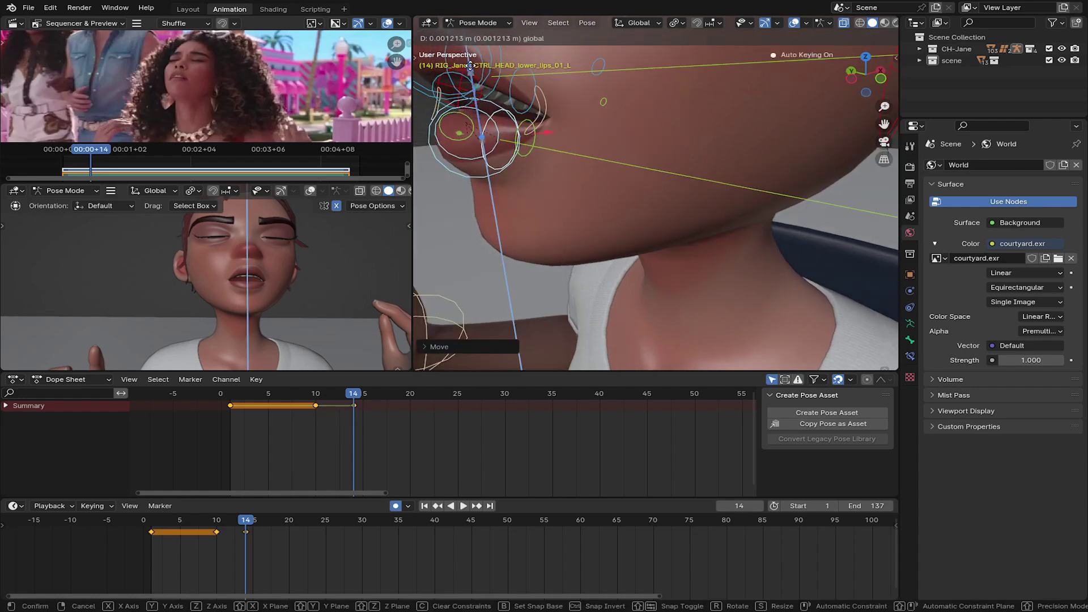
{"action": "left_click", "coordinate": [199, 540]}
{"action": "key", "text": "space"}
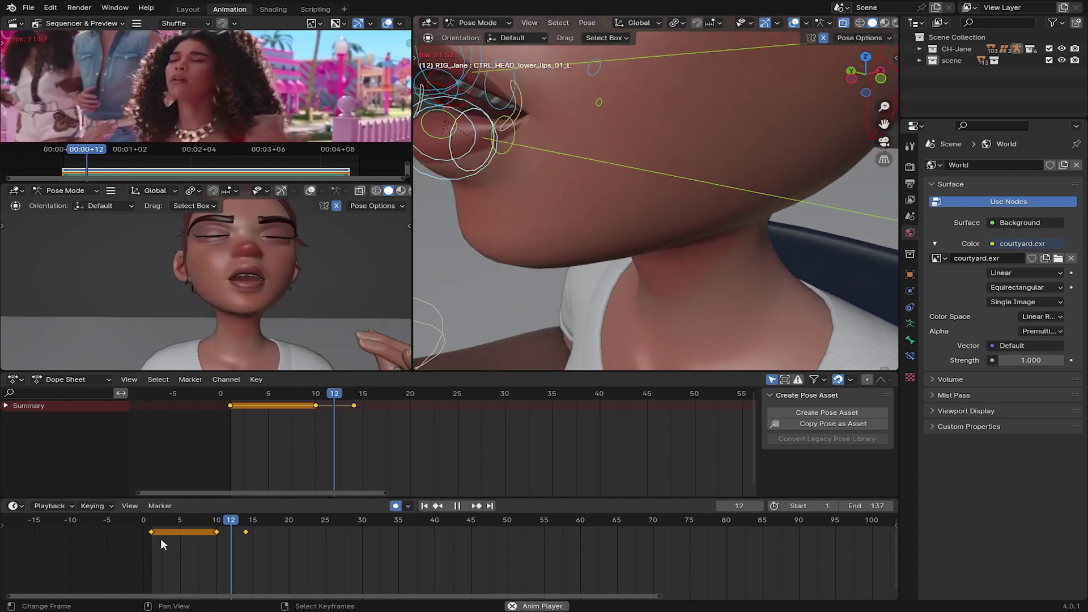
{"action": "key", "text": "i"}
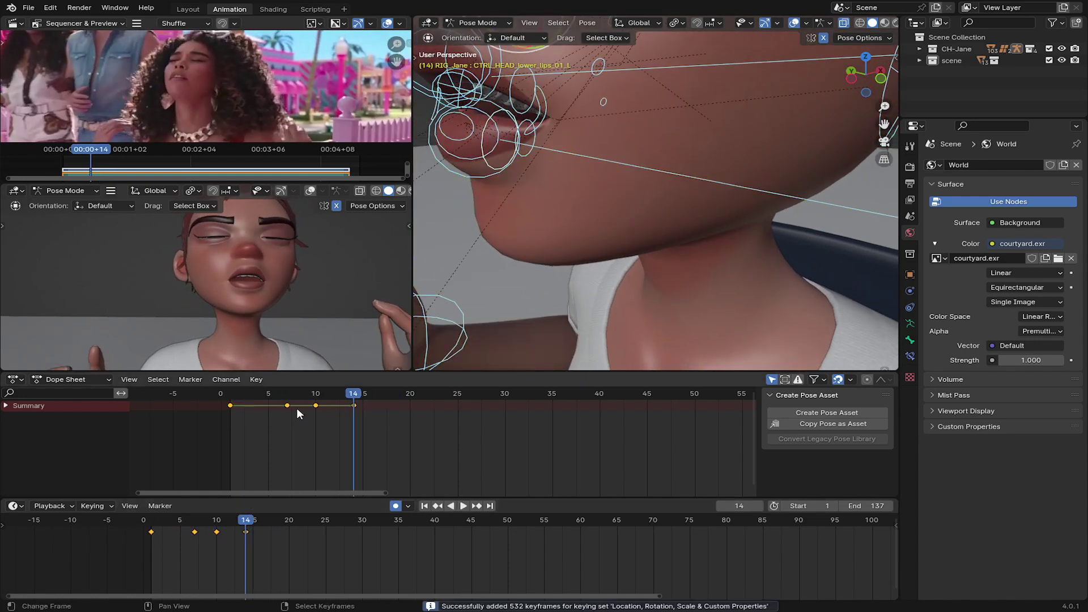
{"action": "middle_click_drag", "start_coordinate": [569, 168], "coordinate": [543, 205]}
{"action": "left_click", "coordinate": [543, 206]}
{"action": "key", "text": "g"}
{"action": "key", "text": "z"}
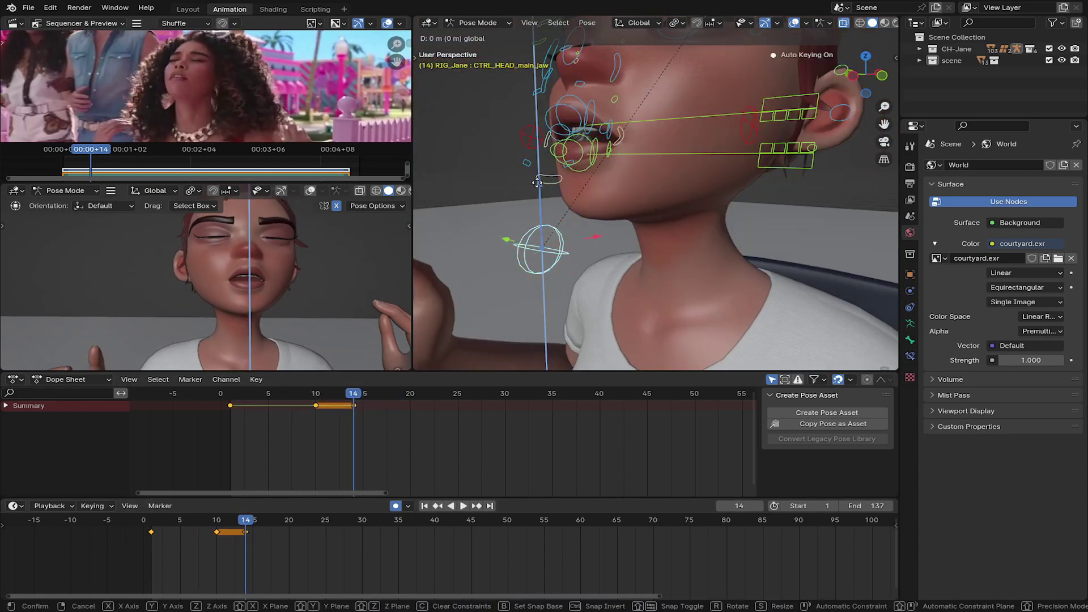
{"action": "left_click", "coordinate": [539, 166]}
{"action": "key", "text": "i"}
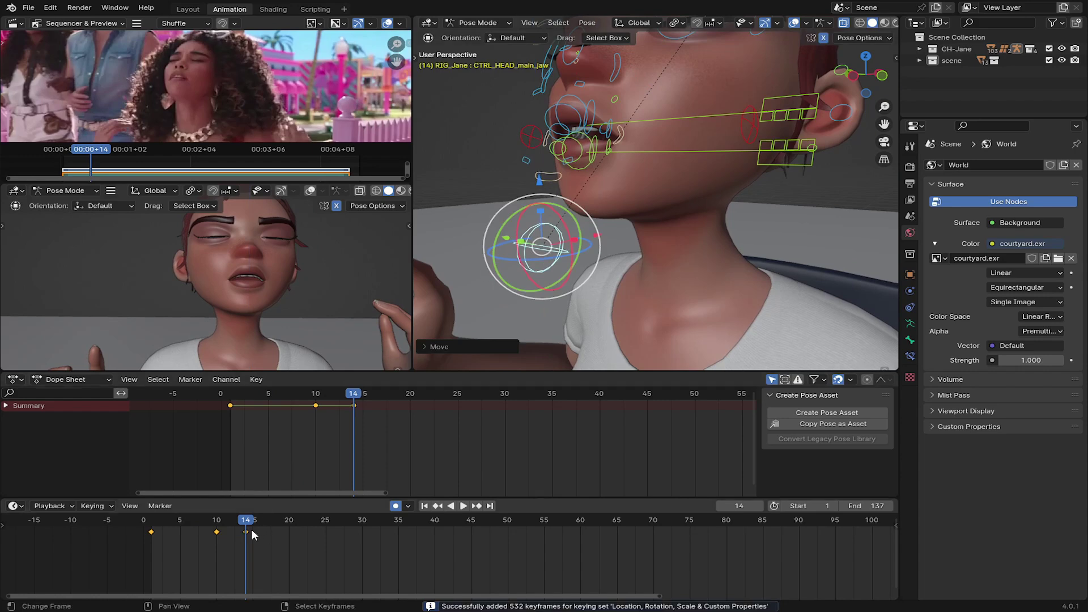
{"action": "key", "text": "space"}
Set the jaw position at frame 15 and replay to review the motion
{"action": "left_click_drag", "start_coordinate": [241, 533], "coordinate": [253, 537]}
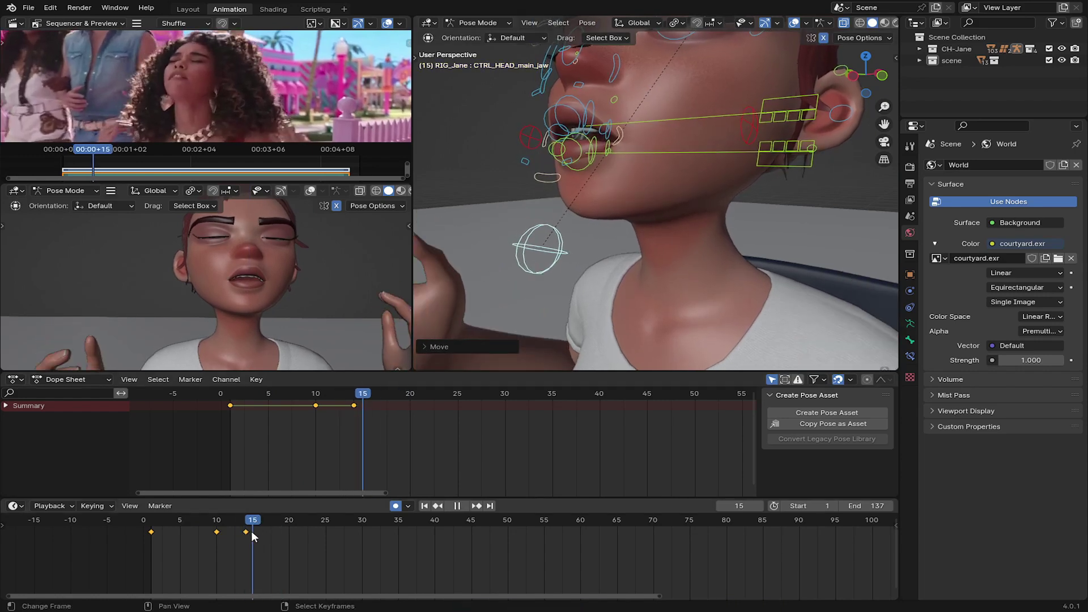
{"action": "left_click", "coordinate": [544, 171]}
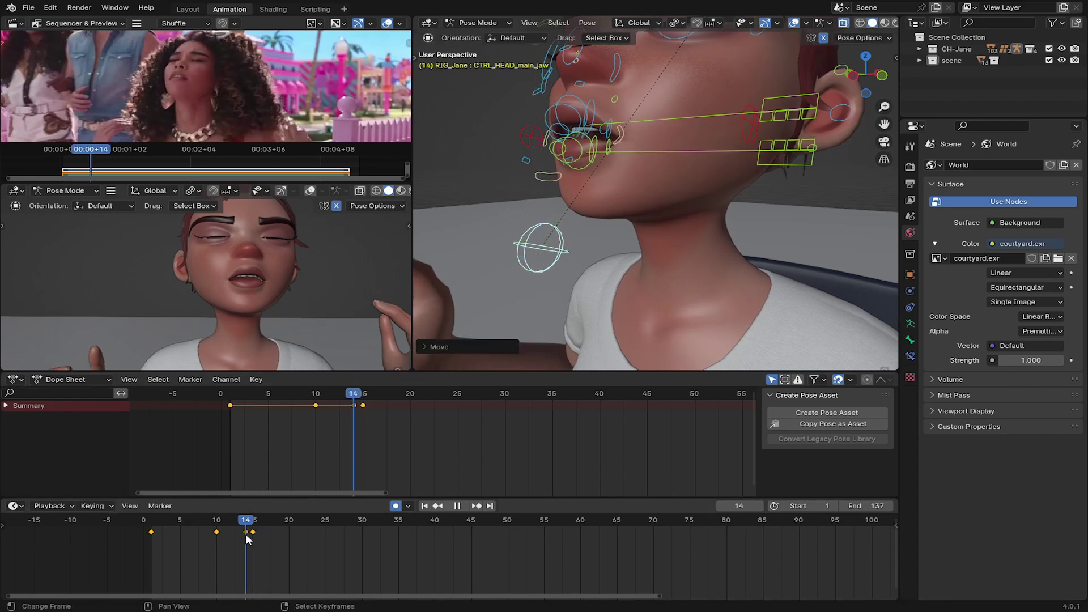
{"action": "mouse_move", "coordinate": [253, 538]}
{"action": "left_mouse_down"}
{"action": "mouse_move", "coordinate": [212, 538]}
{"action": "mouse_move", "coordinate": [278, 548]}
{"action": "left_mouse_up"}
{"action": "key", "text": "space"}
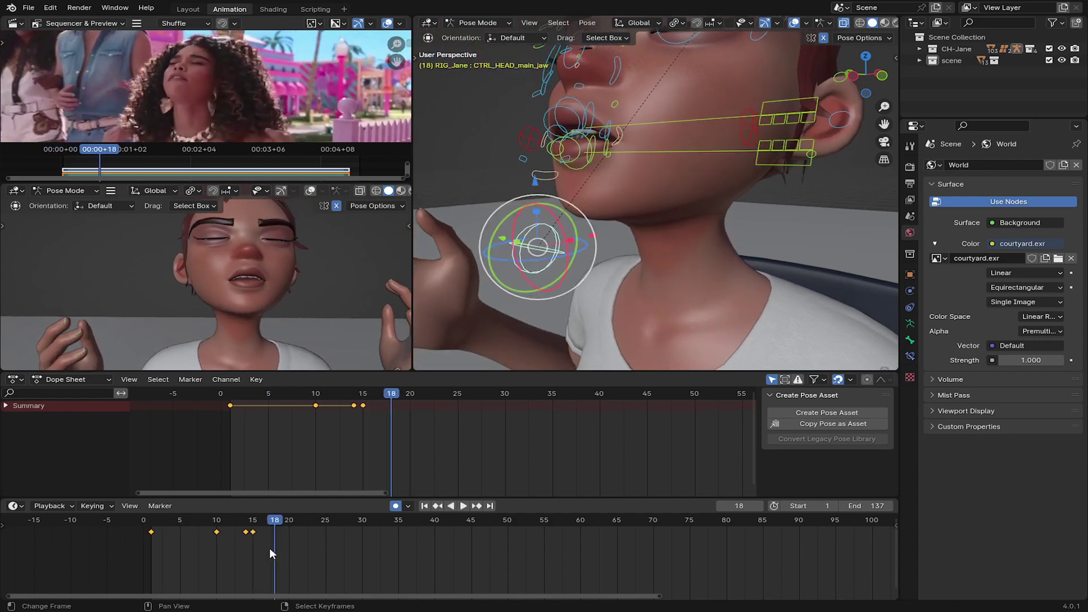
At frame 18, raise the jaw bone vertically to match the reference mouth
{"action": "left_click_drag", "start_coordinate": [278, 548], "coordinate": [278, 551]}
{"action": "key", "text": "space"}
{"action": "left_click_drag", "start_coordinate": [535, 173], "coordinate": [536, 166]}
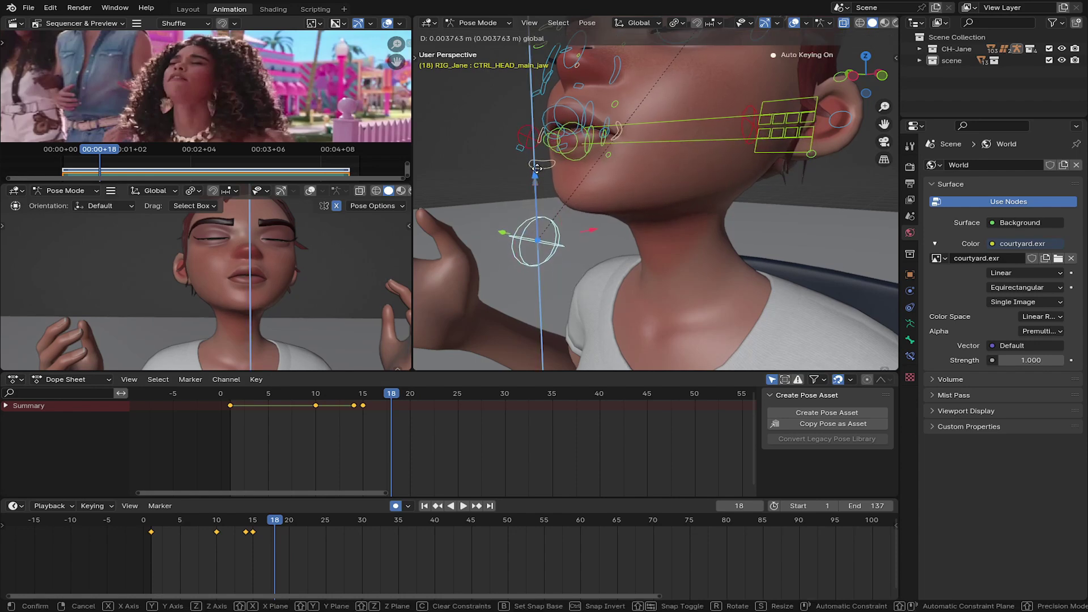
{"action": "left_click", "coordinate": [538, 181]}
Reposition the left lower lip control (lower_lips_01_L) to shape the mouth
{"action": "mouse_move", "coordinate": [538, 180]}
{"action": "middle_mouse_down"}
{"action": "mouse_move", "coordinate": [647, 173]}
{"action": "mouse_move", "coordinate": [619, 170]}
{"action": "middle_mouse_up"}
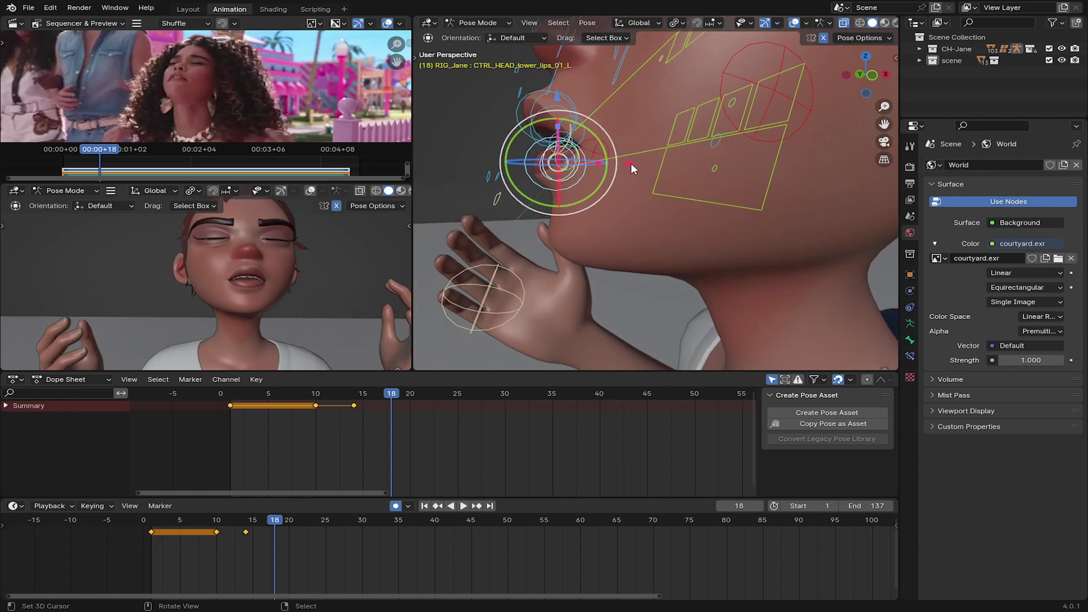
{"action": "left_click_drag", "start_coordinate": [631, 164], "coordinate": [604, 144]}
{"action": "middle_click_drag", "start_coordinate": [605, 144], "coordinate": [652, 105]}
{"action": "left_click_drag", "start_coordinate": [652, 104], "coordinate": [653, 101]}
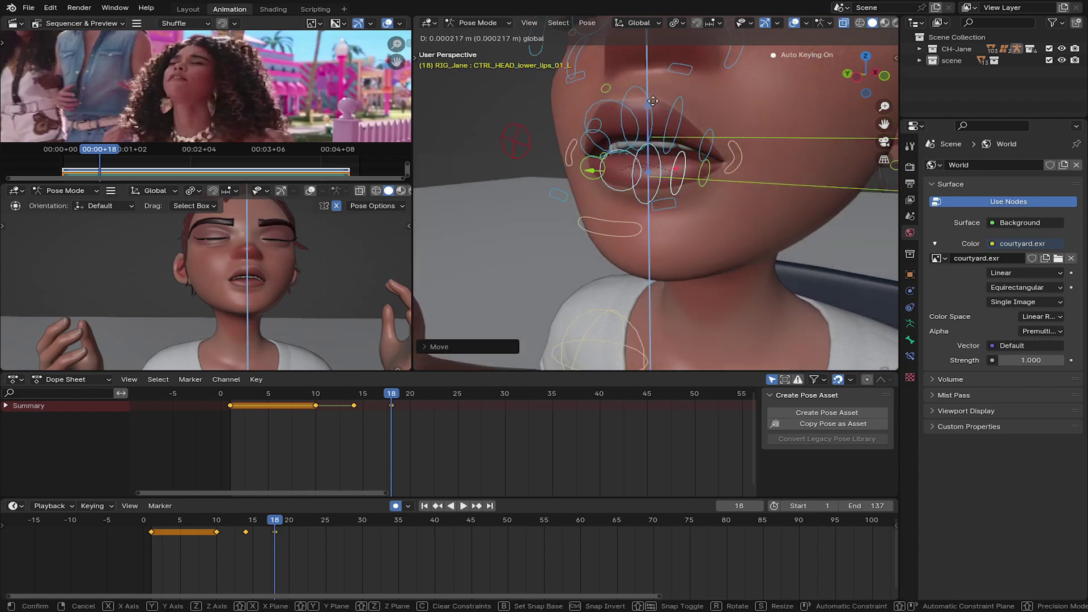
{"action": "left_click", "coordinate": [656, 104]}
{"action": "middle_click_drag", "start_coordinate": [656, 104], "coordinate": [639, 157]}
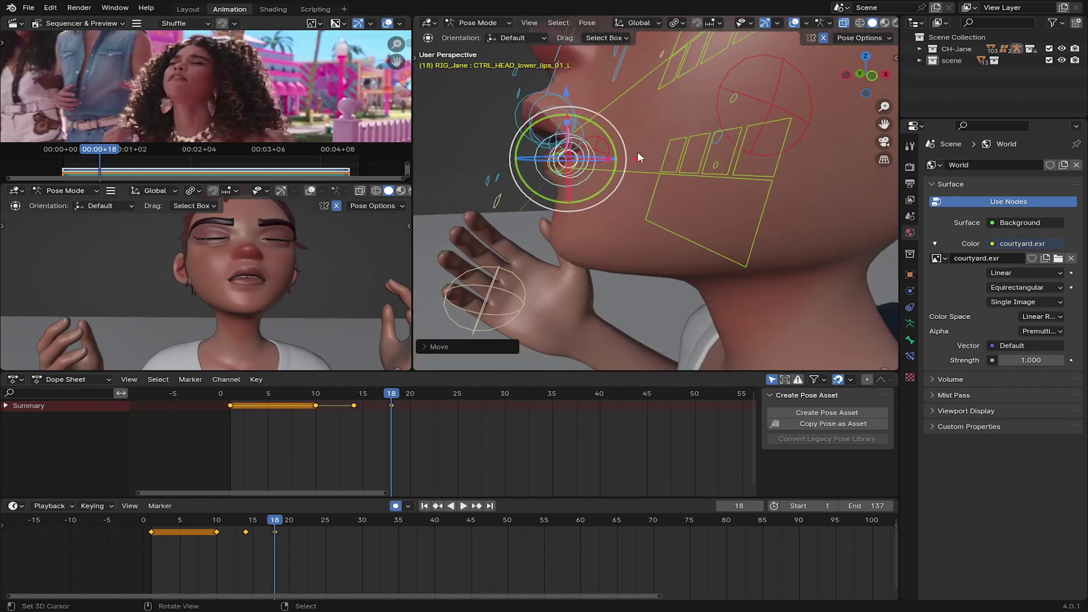
{"action": "left_click", "coordinate": [639, 157]}
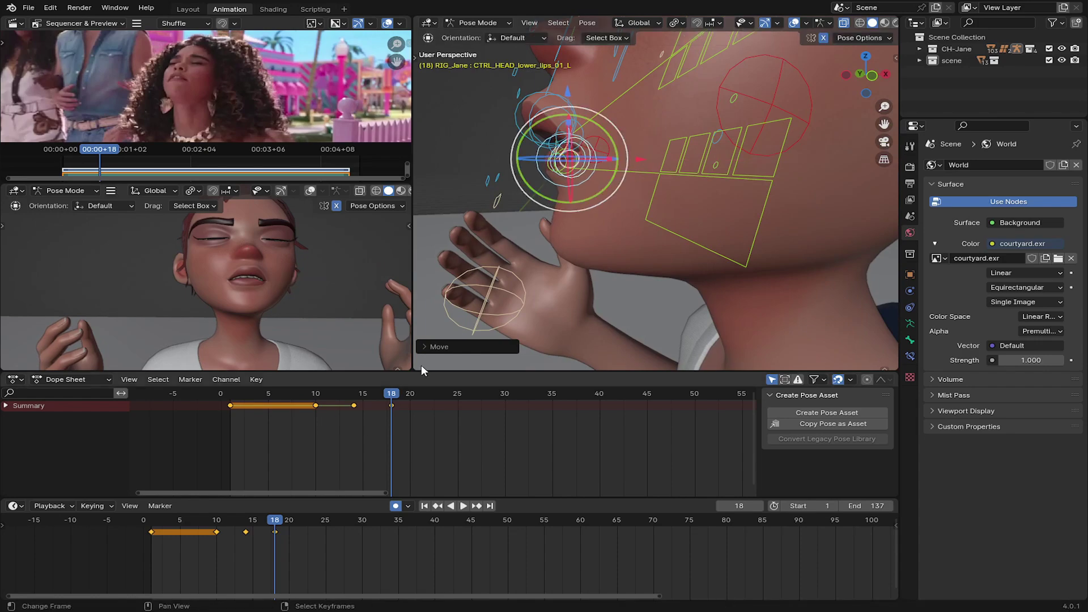
Key the moved lower lips at frame 21 and play back to review
{"action": "key", "text": "space"}
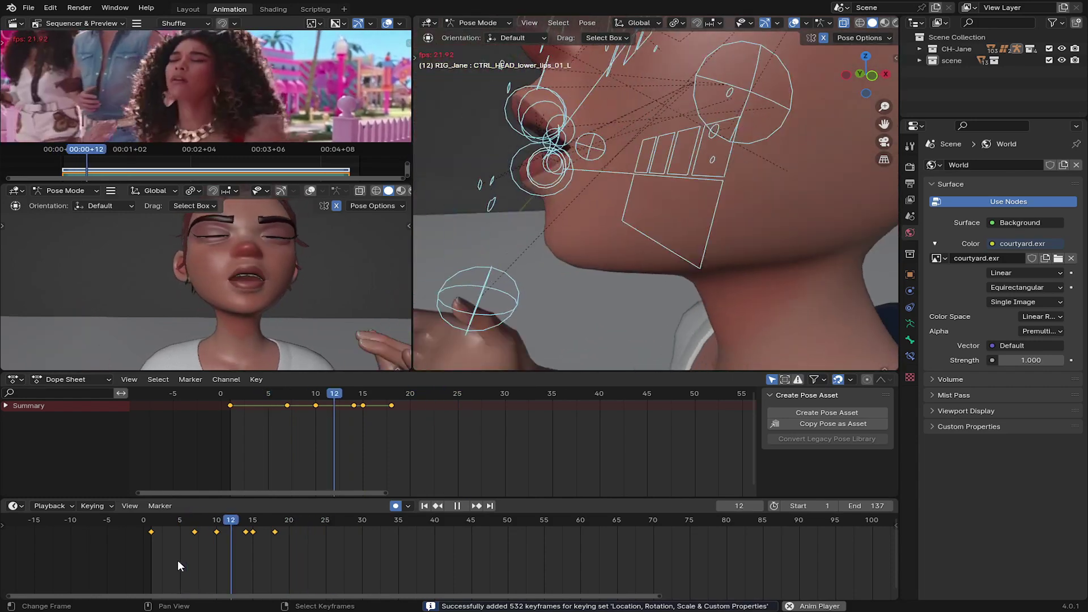
{"action": "key", "text": "b"}
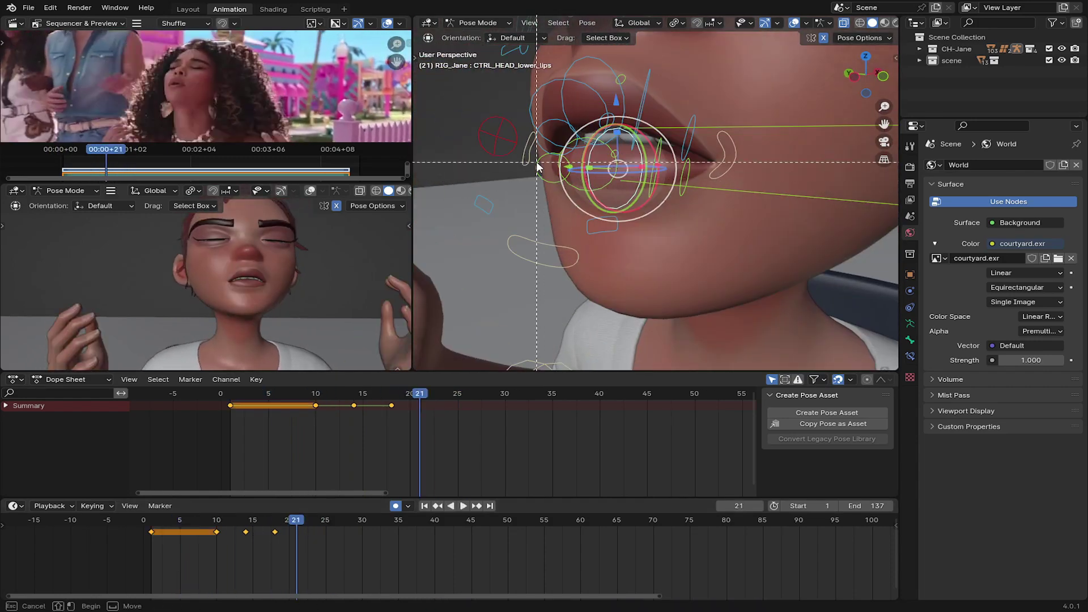
{"action": "key", "text": "alt+g"}
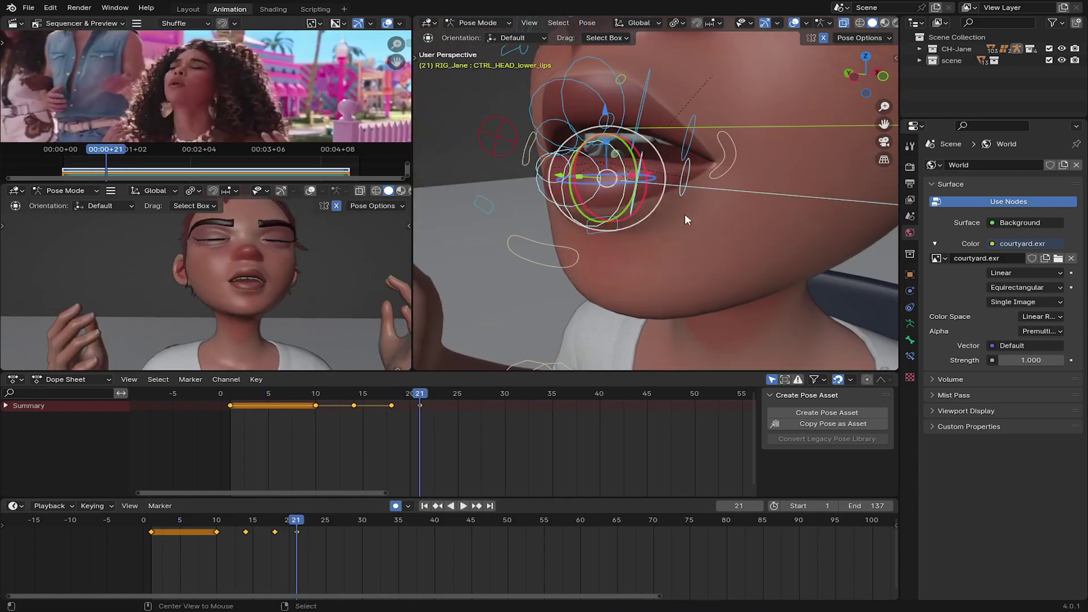
{"action": "key", "text": "space"}
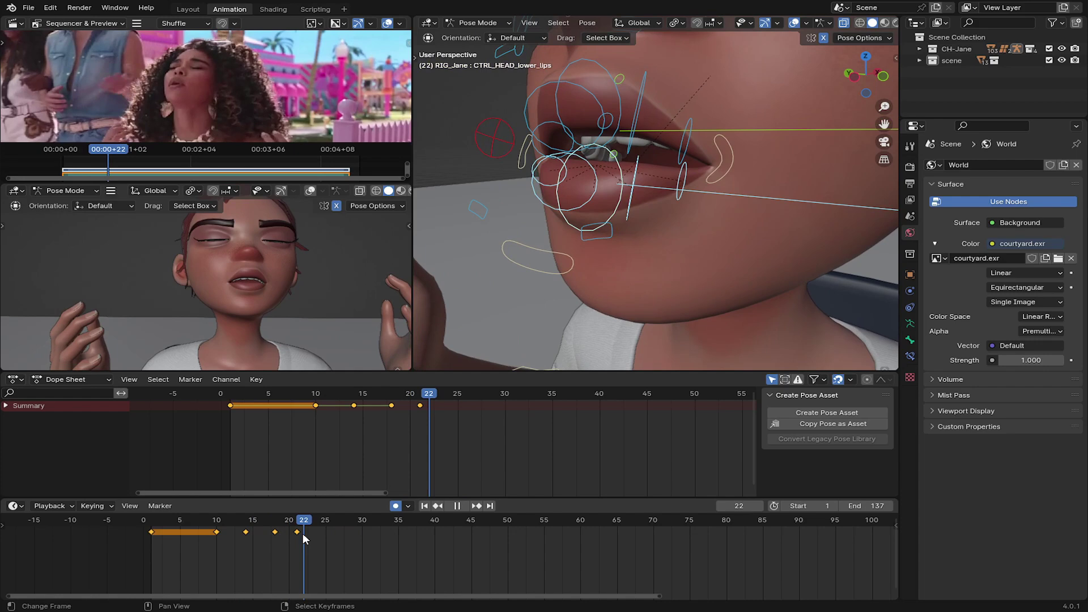
{"action": "key", "text": "space"}
{"action": "middle_click_drag", "start_coordinate": [567, 187], "coordinate": [658, 117]}
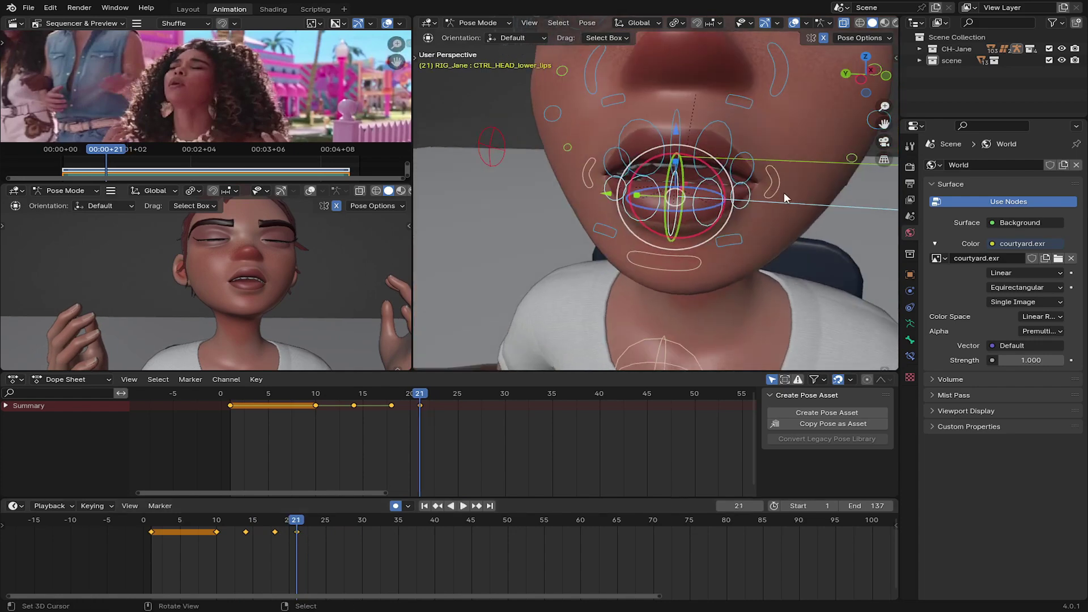
Reshape the left lip corner (CTRL_HEAD_corner_lips_L) and key the mouth pose at frame 21
{"action": "left_click", "coordinate": [782, 192]}
{"action": "left_click_drag", "start_coordinate": [782, 193], "coordinate": [773, 195]}
{"action": "key", "text": "h"}
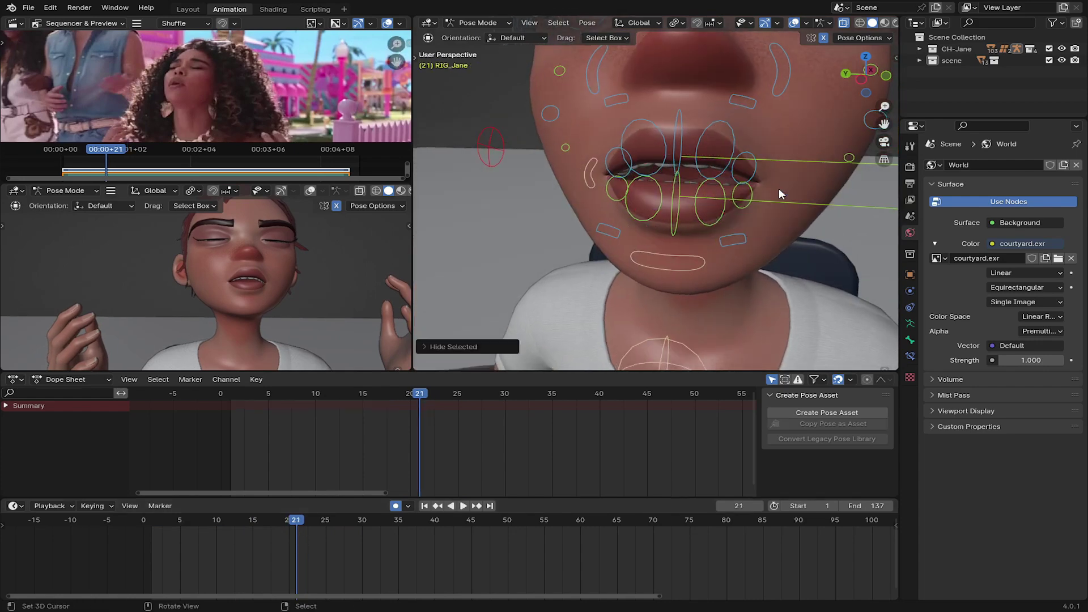
{"action": "key", "text": "ctrl+z"}
{"action": "key", "text": "g"}
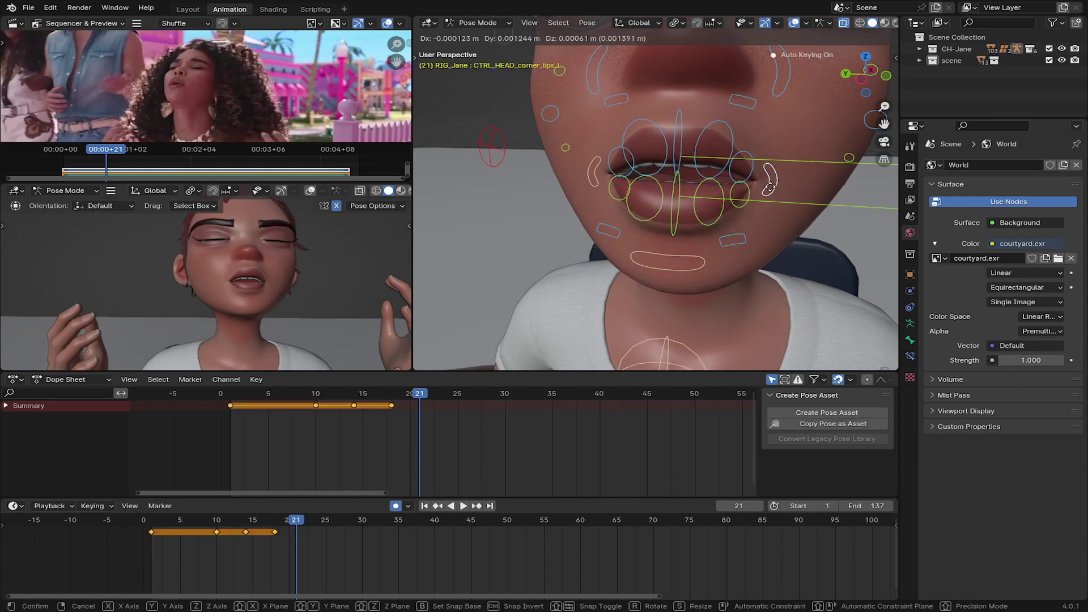
{"action": "left_click", "coordinate": [760, 188]}
{"action": "key", "text": "a"}
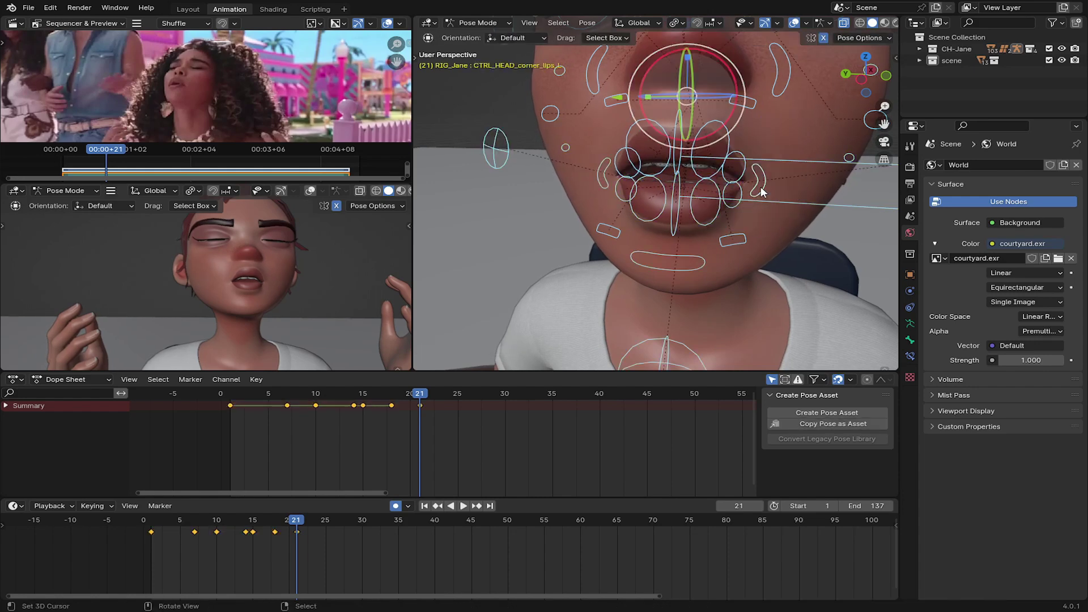
Move CTRL_HEAD_main_jaw and key the jaw pose at frame 21
{"action": "middle_click_drag", "start_coordinate": [737, 197], "coordinate": [709, 229]}
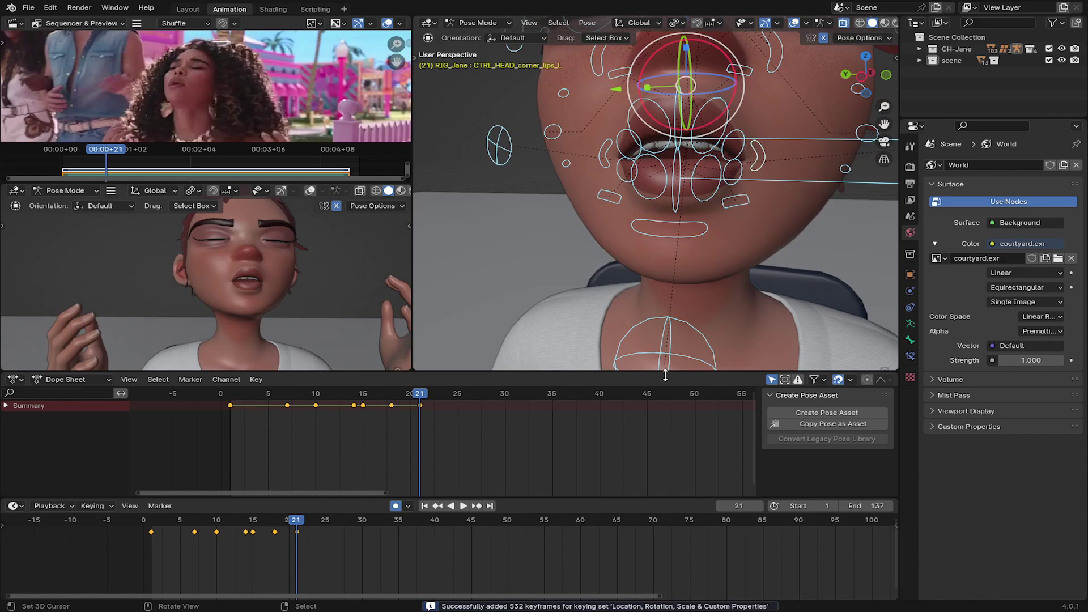
{"action": "left_click", "coordinate": [667, 354]}
{"action": "key", "text": "g"}
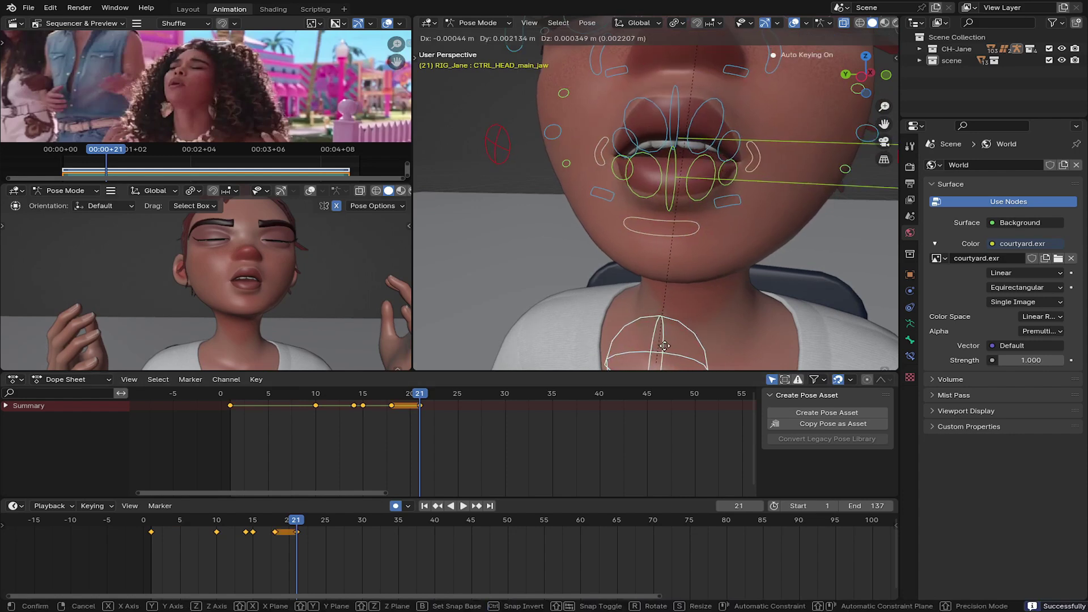
{"action": "left_click", "coordinate": [663, 346]}
Play back and step through frames 12 to 21 to check the mouth
{"action": "key", "text": "space"}
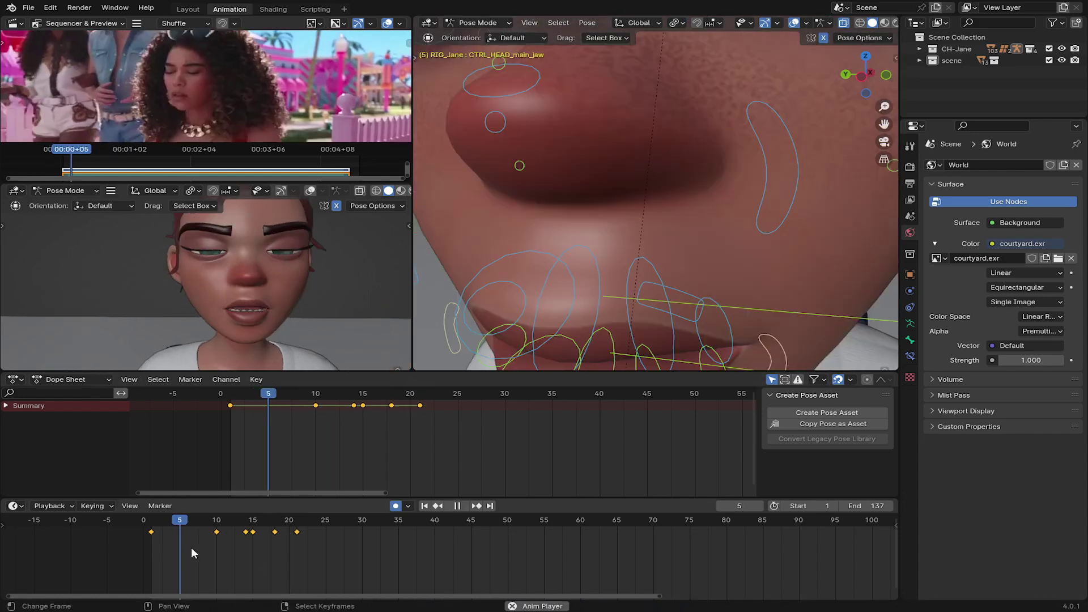
{"action": "left_click", "coordinate": [154, 549]}
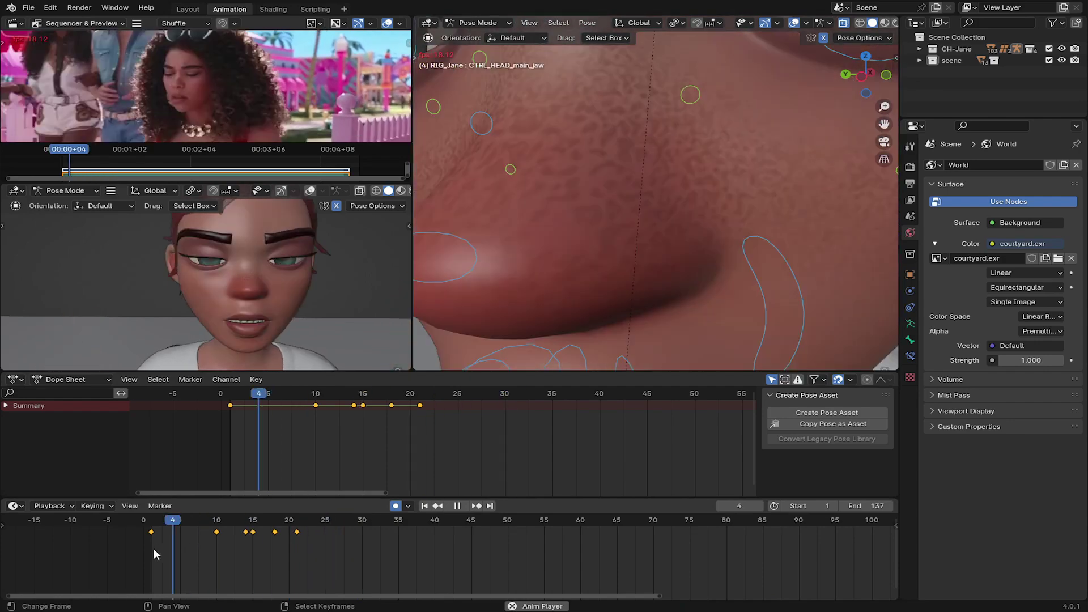
{"action": "left_click", "coordinate": [227, 550]}
{"action": "left_click_drag", "start_coordinate": [228, 551], "coordinate": [299, 552]}
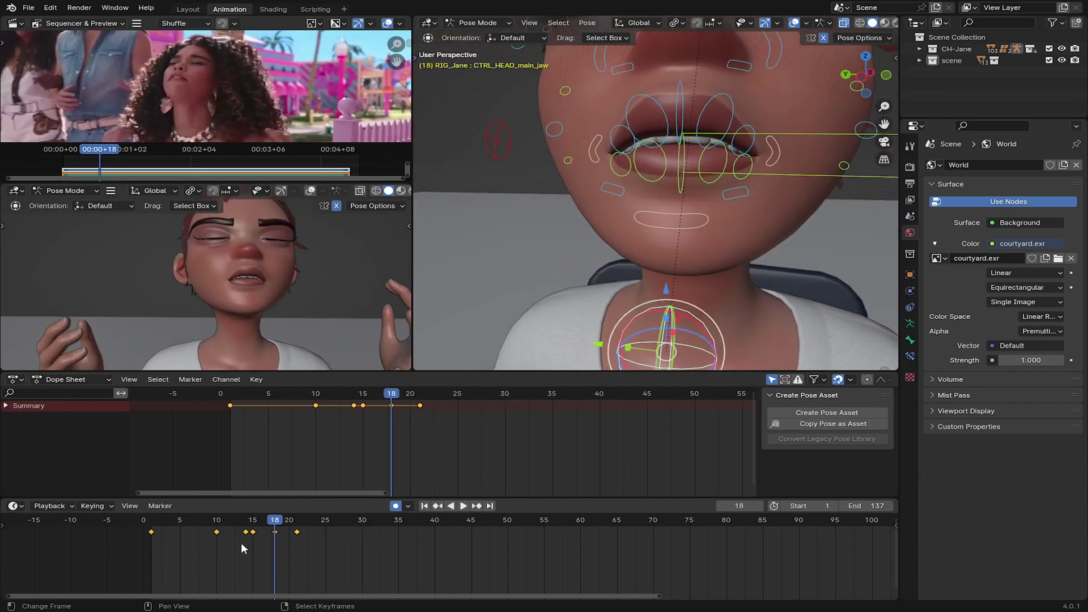
At frame 25, shift the jaw sideways and then vertically along Z
{"action": "key", "text": "space"}
{"action": "left_click", "coordinate": [590, 202]}
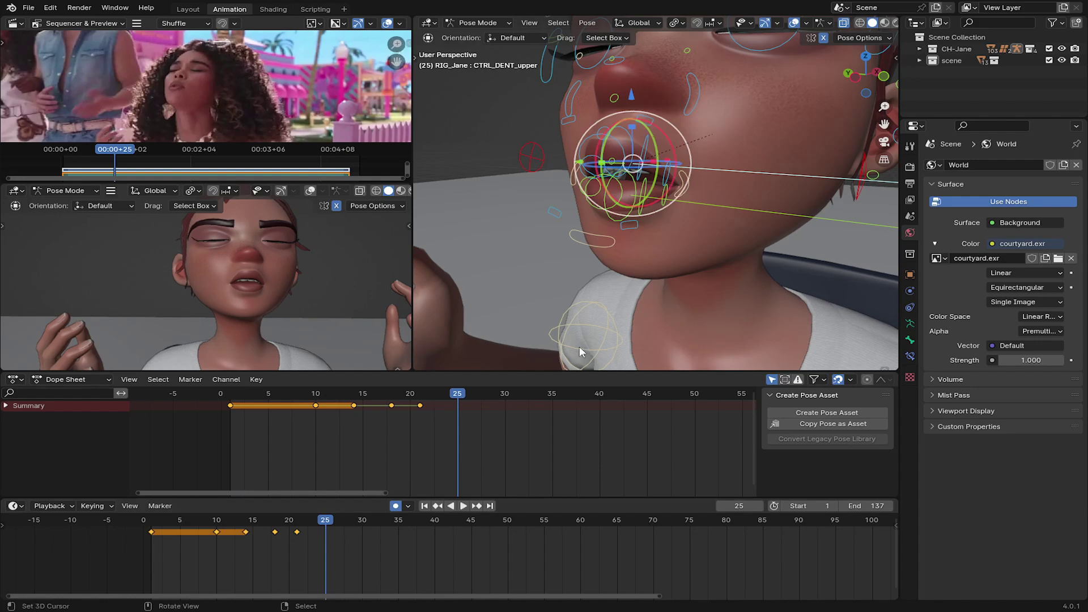
{"action": "mouse_move", "coordinate": [616, 295]}
{"action": "middle_mouse_down"}
{"action": "mouse_move", "coordinate": [571, 315]}
{"action": "mouse_move", "coordinate": [527, 303]}
{"action": "middle_mouse_up"}
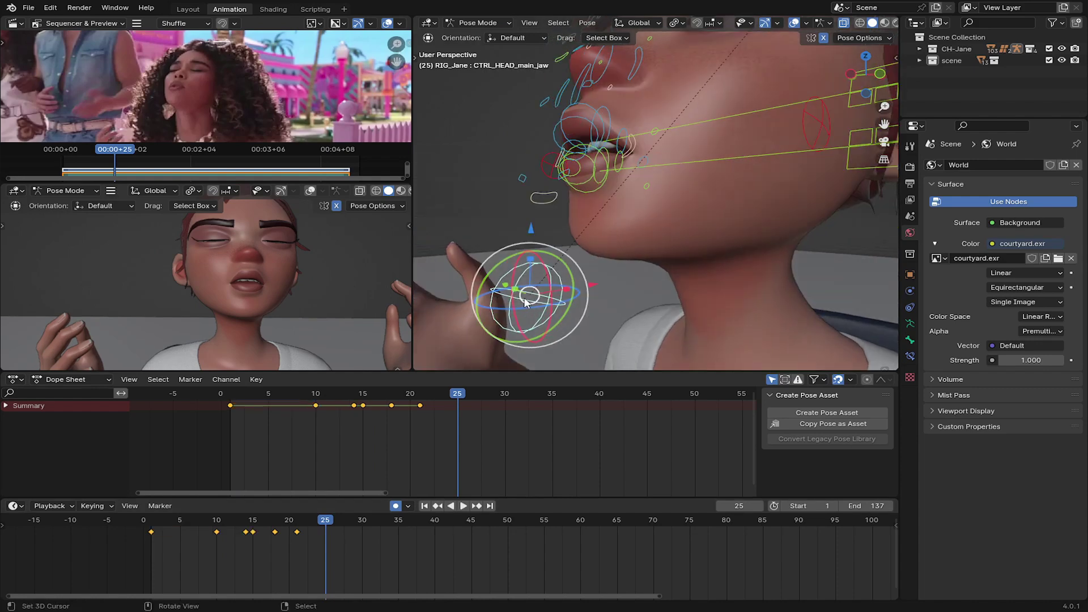
{"action": "right_click", "coordinate": [521, 293]}
{"action": "left_click_drag", "start_coordinate": [594, 286], "coordinate": [580, 285]}
{"action": "left_click", "coordinate": [528, 230]}
{"action": "key", "text": "g"}
{"action": "key", "text": "z"}
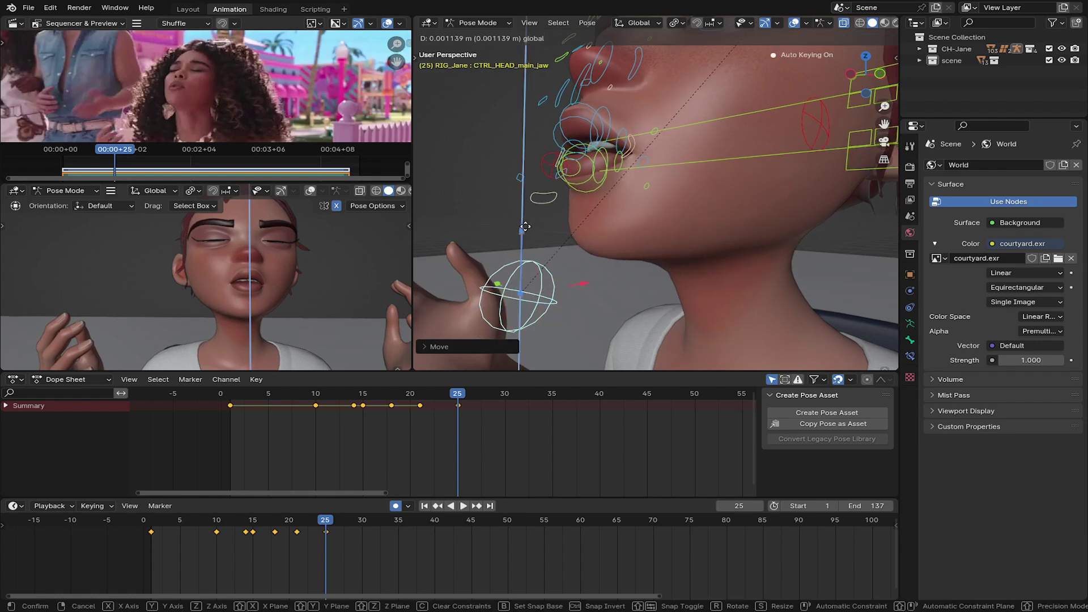
{"action": "left_click", "coordinate": [525, 226]}
Reposition the left lip corner at frame 25, review playback, and select all face controls
{"action": "middle_click_drag", "start_coordinate": [526, 226], "coordinate": [654, 206]}
{"action": "middle_click_drag", "start_coordinate": [688, 154], "coordinate": [721, 177]}
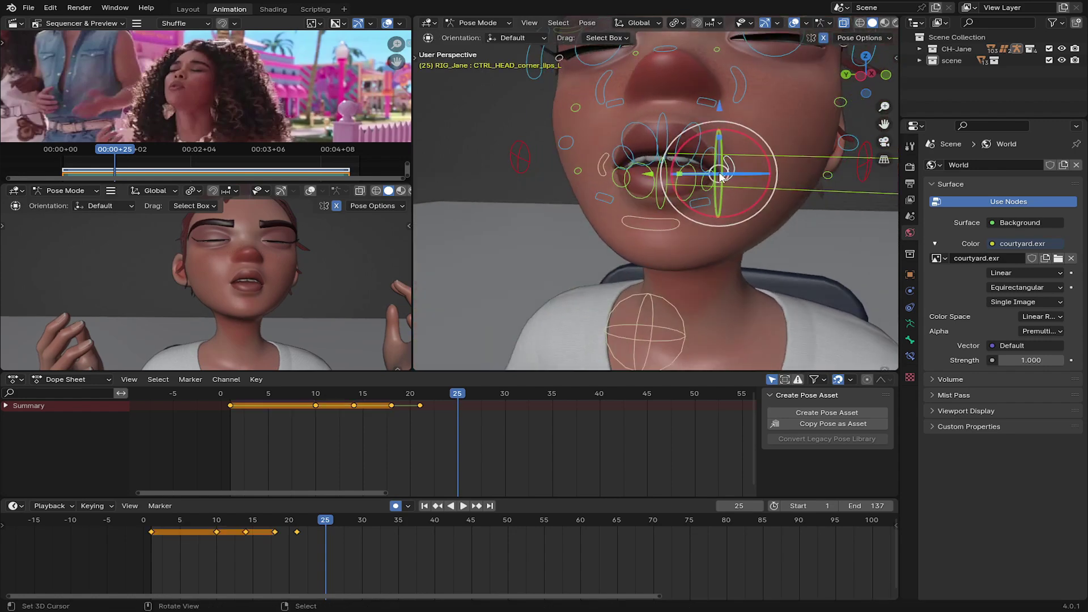
{"action": "left_click", "coordinate": [654, 171]}
{"action": "left_click", "coordinate": [242, 541]}
{"action": "key", "text": "space"}
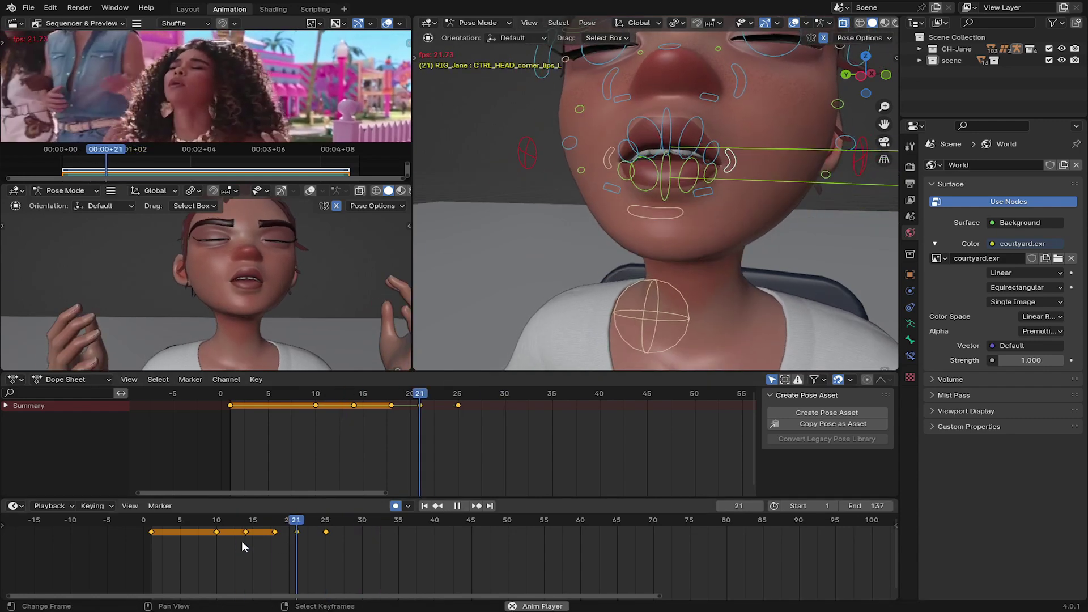
{"action": "left_click_drag", "start_coordinate": [241, 541], "coordinate": [323, 540]}
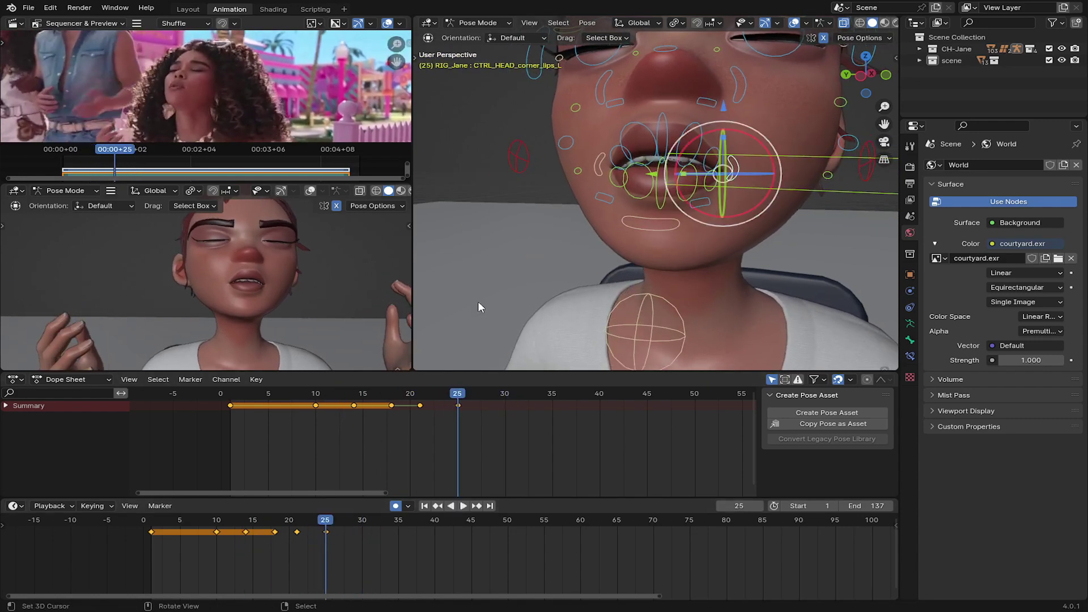
{"action": "key", "text": "a"}
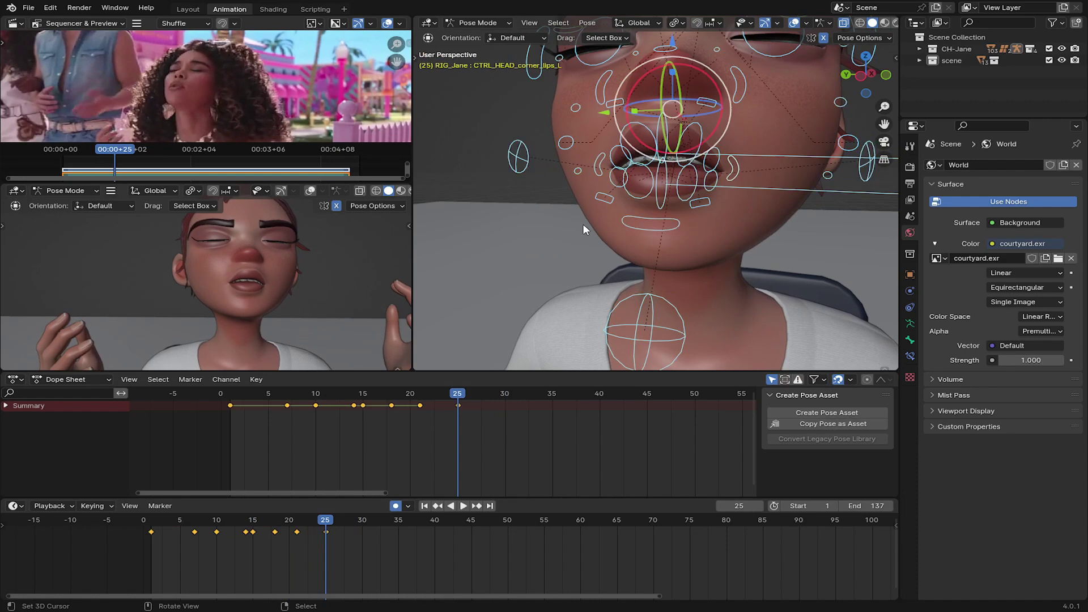
At frame 30, shift pivot_lips vertically and move corner_lips_L, then play back
{"action": "left_click_drag", "start_coordinate": [332, 567], "coordinate": [362, 570]}
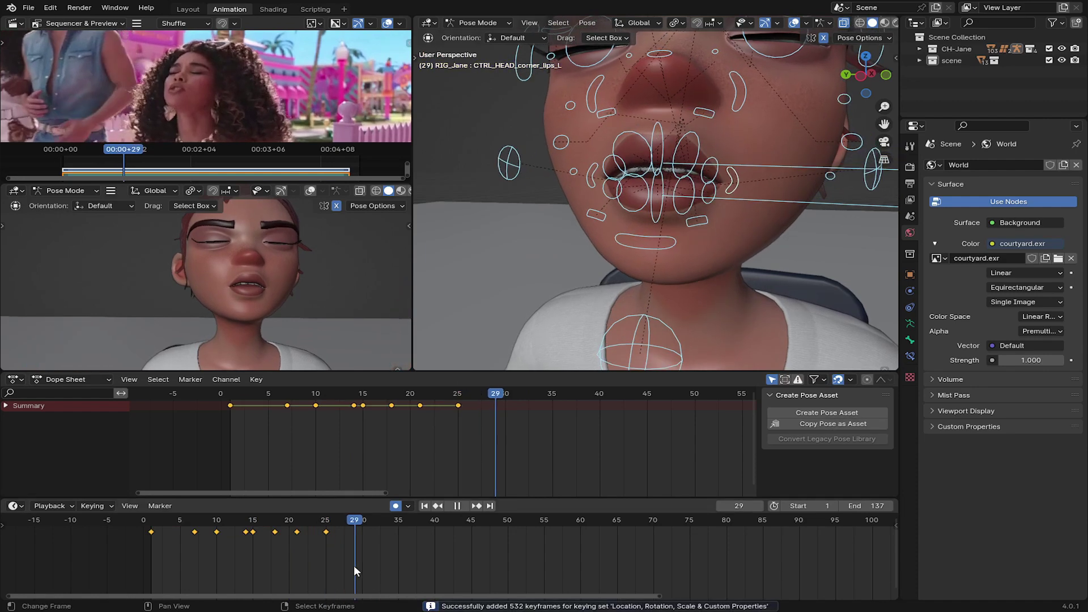
{"action": "left_click", "coordinate": [642, 249]}
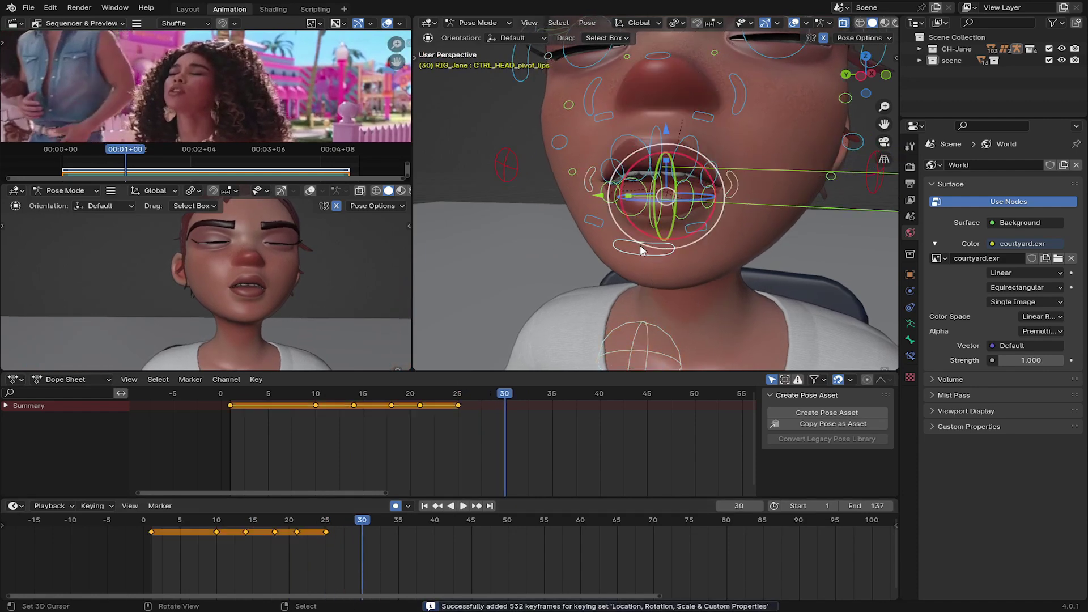
{"action": "left_click_drag", "start_coordinate": [638, 306], "coordinate": [640, 309]}
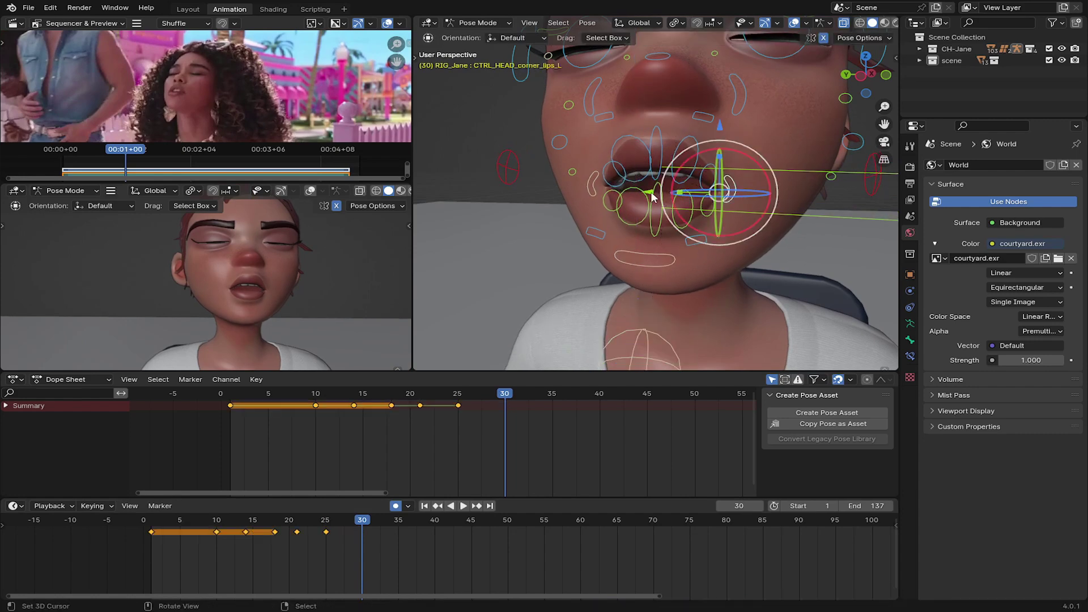
{"action": "left_click_drag", "start_coordinate": [652, 197], "coordinate": [660, 195]}
{"action": "mouse_move", "coordinate": [660, 195]}
{"action": "middle_mouse_down"}
{"action": "mouse_move", "coordinate": [617, 249]}
{"action": "mouse_move", "coordinate": [593, 196]}
{"action": "middle_mouse_up"}
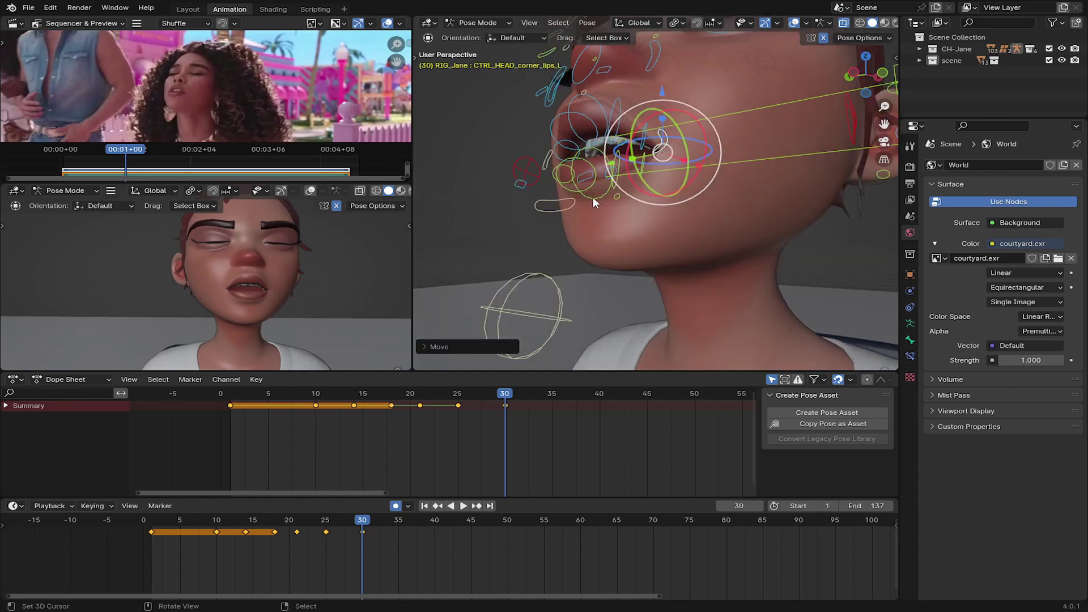
{"action": "key", "text": "space"}
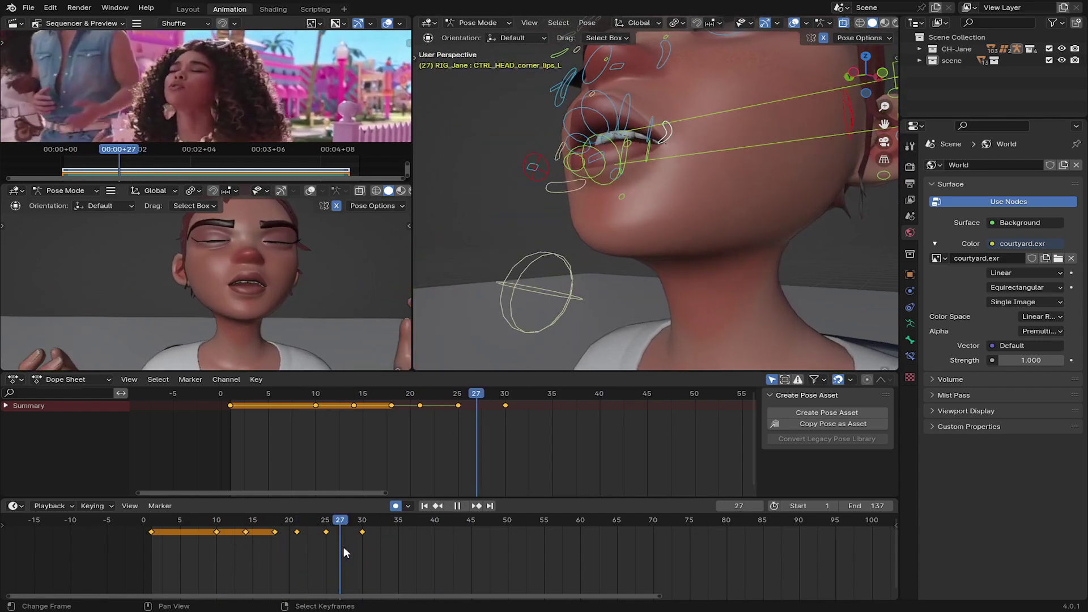
Rotate upper_lips_02_R at frame 27 and key the whole face pose
{"action": "key", "text": "space"}
{"action": "middle_click_drag", "start_coordinate": [606, 235], "coordinate": [522, 244]}
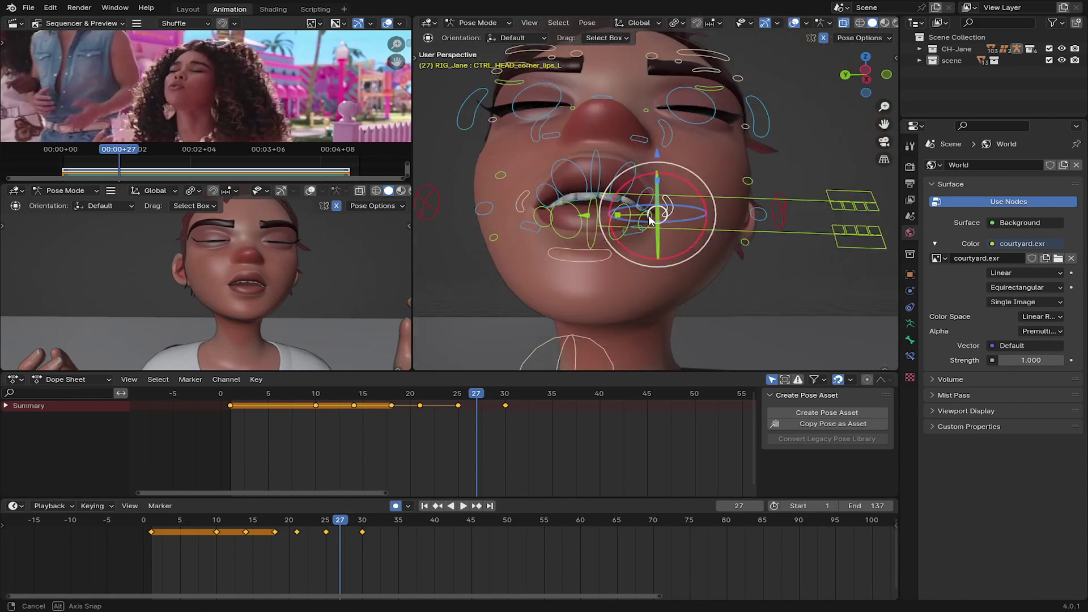
{"action": "left_click", "coordinate": [522, 244]}
{"action": "left_click", "coordinate": [630, 180]}
{"action": "middle_click_drag", "start_coordinate": [514, 189], "coordinate": [499, 215]}
{"action": "left_click", "coordinate": [510, 218]}
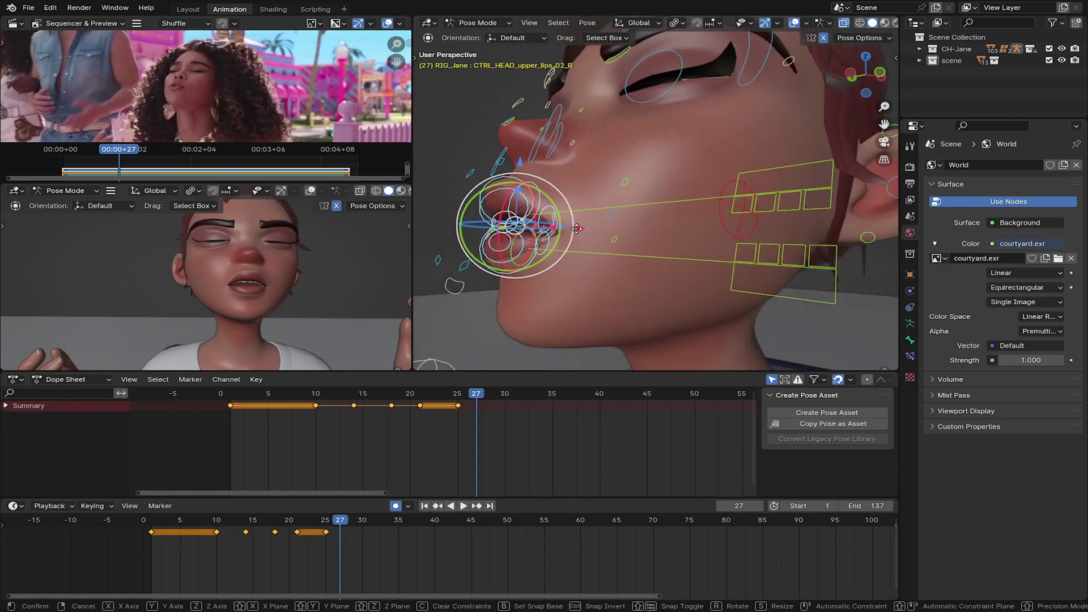
{"action": "key", "text": "r"}
{"action": "left_click", "coordinate": [253, 545]}
{"action": "key", "text": "i"}
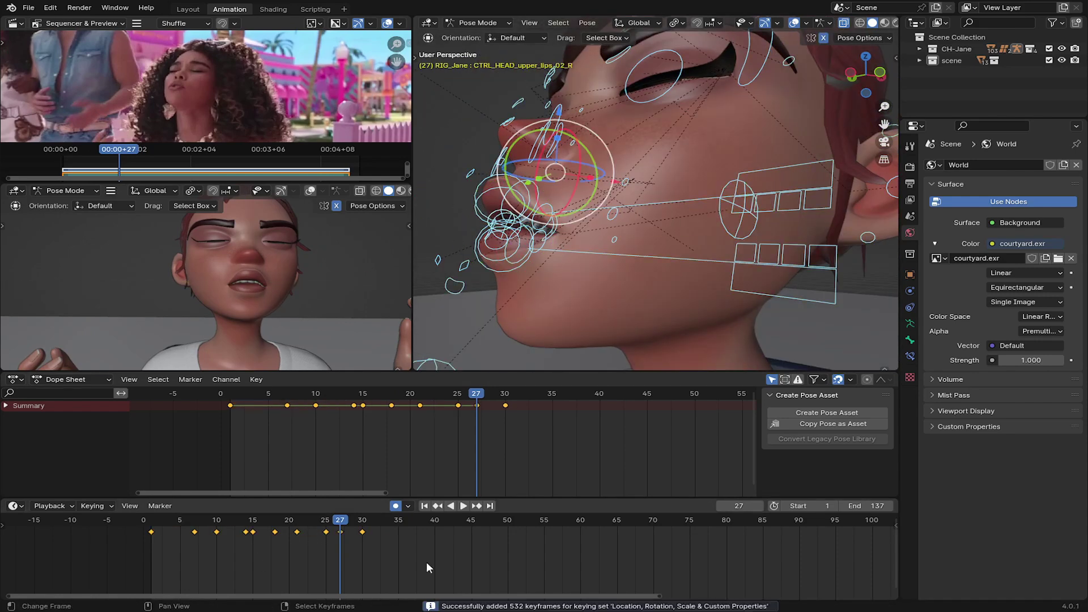
Key the face pose around frames 31–32 and play back to review
{"action": "key", "text": "space"}
{"action": "key", "text": "Escape"}
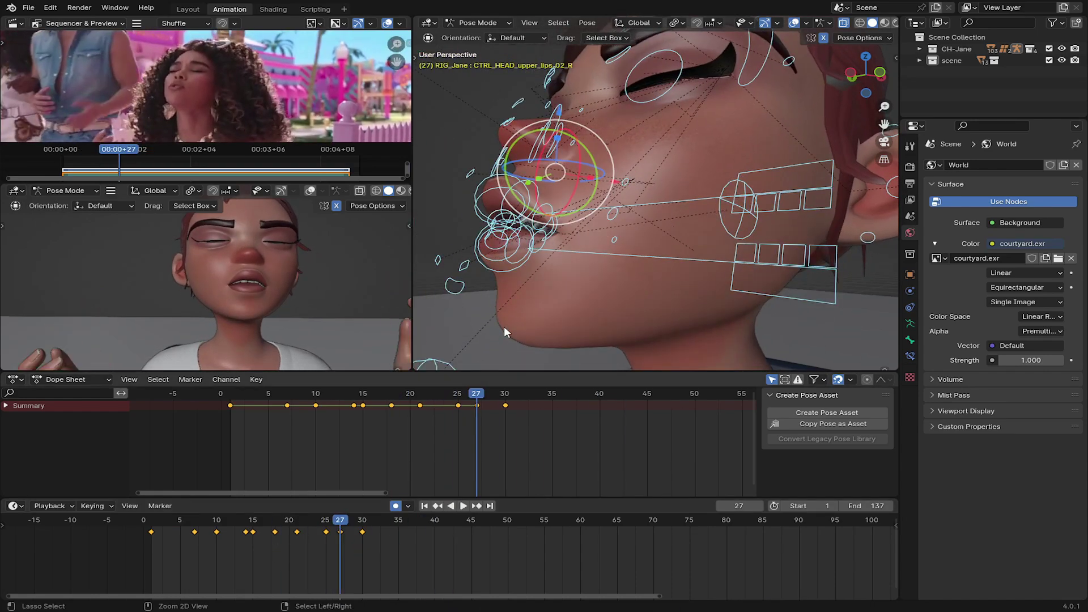
{"action": "key", "text": "alt+a"}
{"action": "key", "text": "space"}
{"action": "key", "text": "i"}
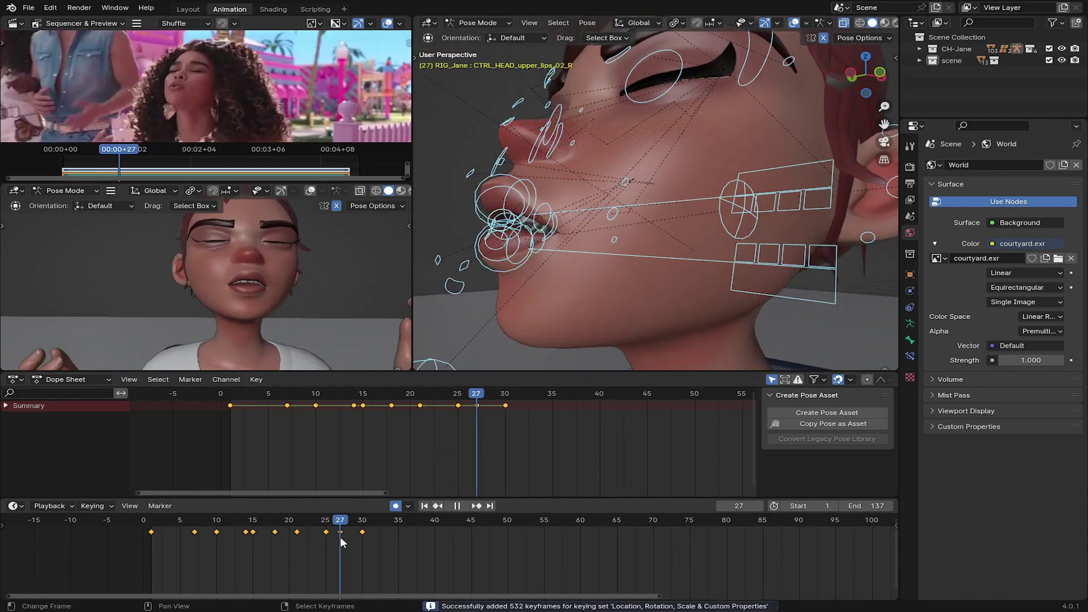
{"action": "left_click_drag", "start_coordinate": [363, 533], "coordinate": [387, 543]}
{"action": "key", "text": "i"}
{"action": "key", "text": "space"}
At frame 34, select main_jaw and move it to start opening the mouth
{"action": "mouse_move", "coordinate": [579, 305]}
{"action": "middle_mouse_down"}
{"action": "mouse_move", "coordinate": [531, 307]}
{"action": "mouse_move", "coordinate": [576, 196]}
{"action": "middle_mouse_up"}
{"action": "left_click", "coordinate": [531, 308]}
{"action": "key", "text": "g"}
{"action": "left_click", "coordinate": [527, 299]}
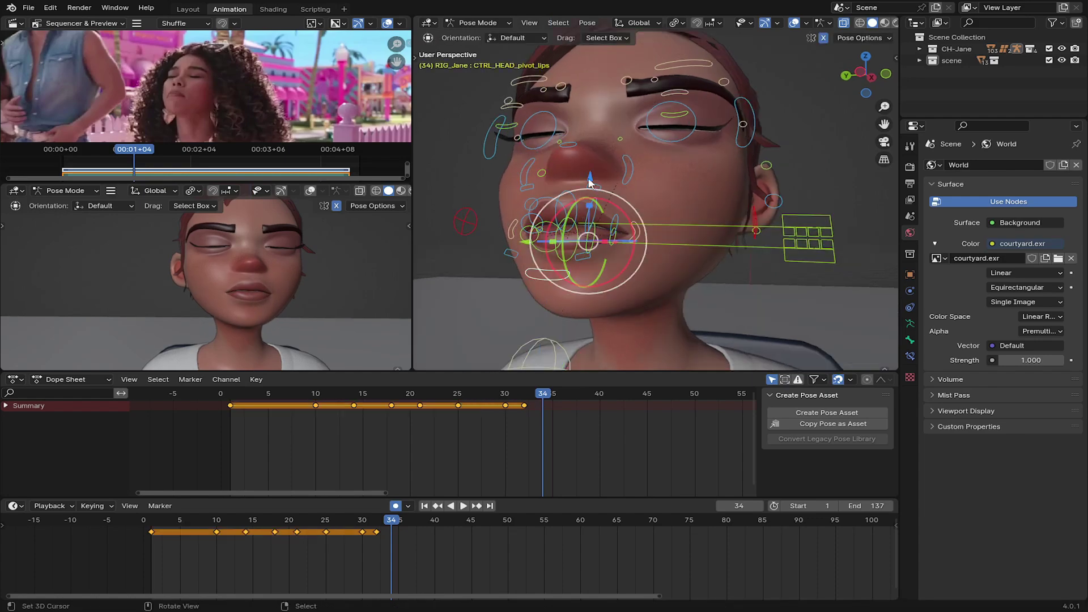
Move pivot_lips along Z at frame 34 and replay the earlier frames
{"action": "left_click_drag", "start_coordinate": [589, 181], "coordinate": [591, 174]}
{"action": "left_click", "coordinate": [591, 172]}
{"action": "left_click", "coordinate": [264, 549]}
{"action": "key", "text": "space"}
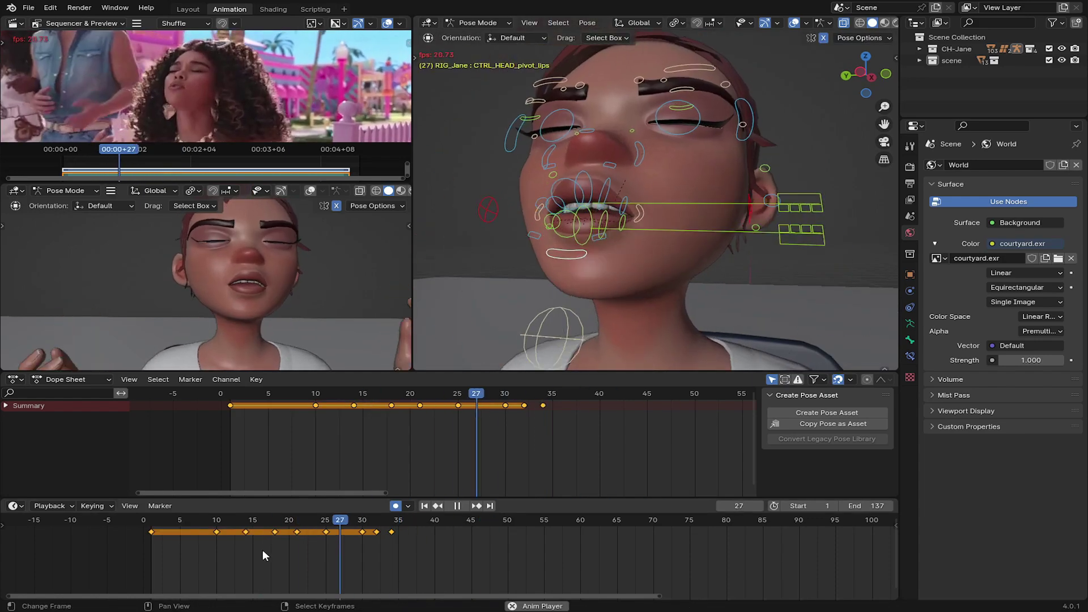
{"action": "key", "text": "Escape"}
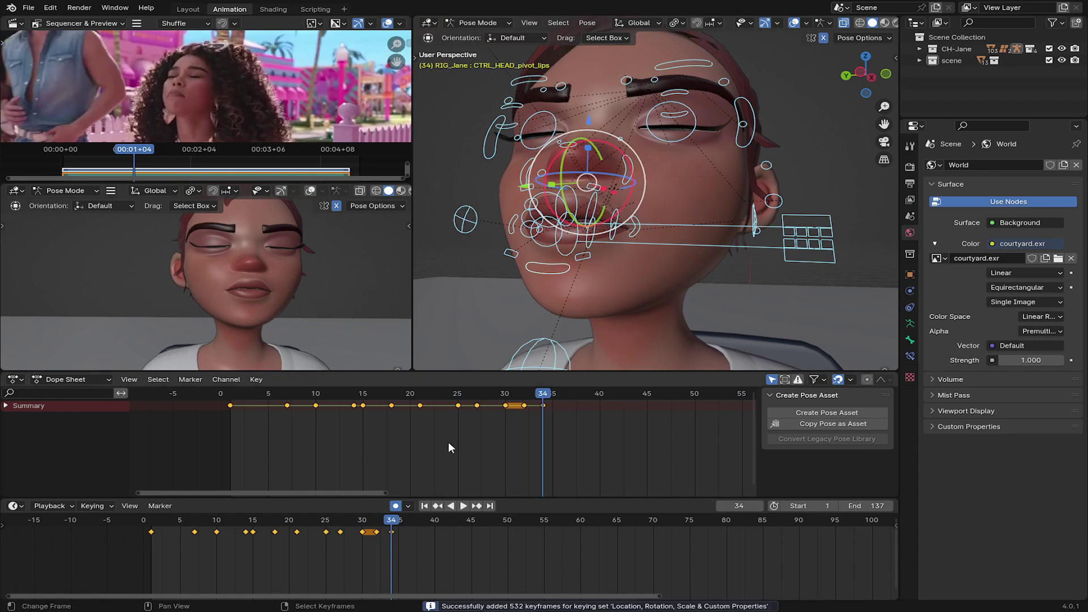
Key the full face pose at frame 37
{"action": "key", "text": "space"}
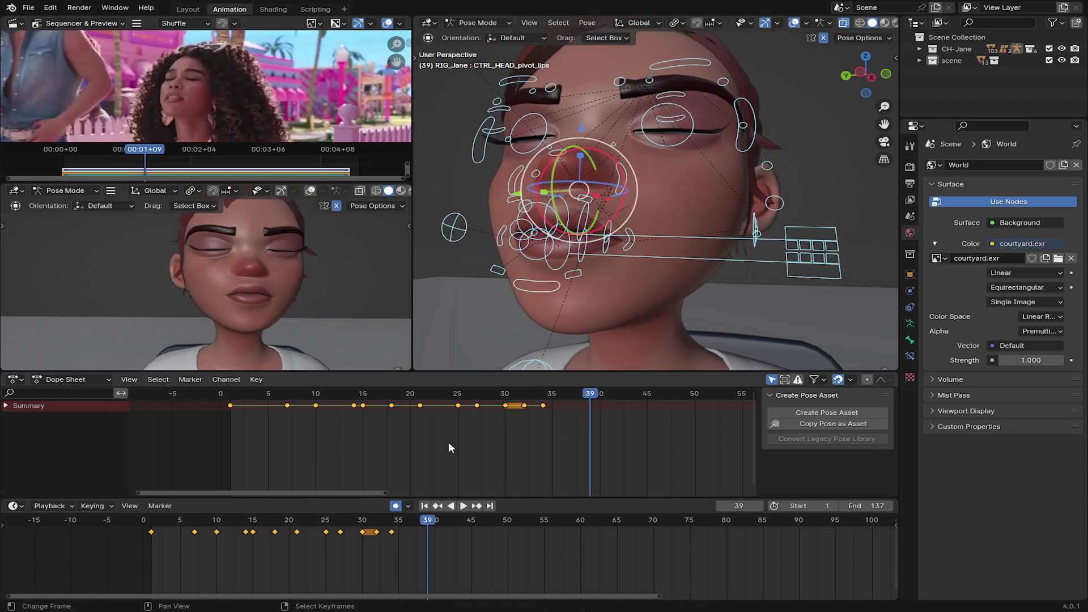
{"action": "key", "text": "space"}
{"action": "key", "text": "Left"}
{"action": "key", "text": "Left"}
{"action": "key", "text": "i"}
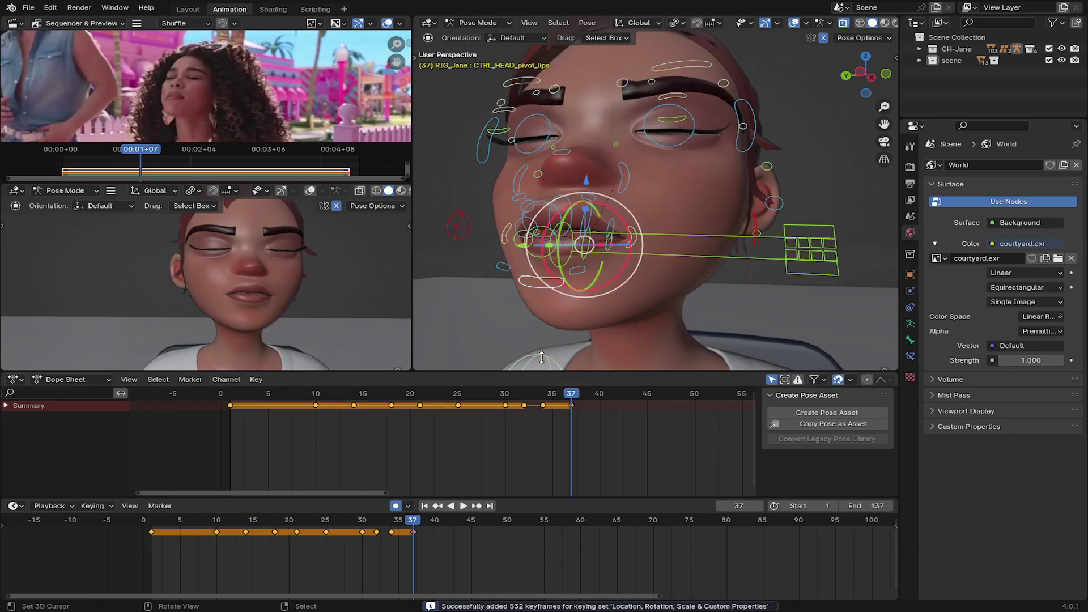
Open the mouth by moving main_jaw at frame 39 and key the pose
{"action": "left_click", "coordinate": [541, 328]}
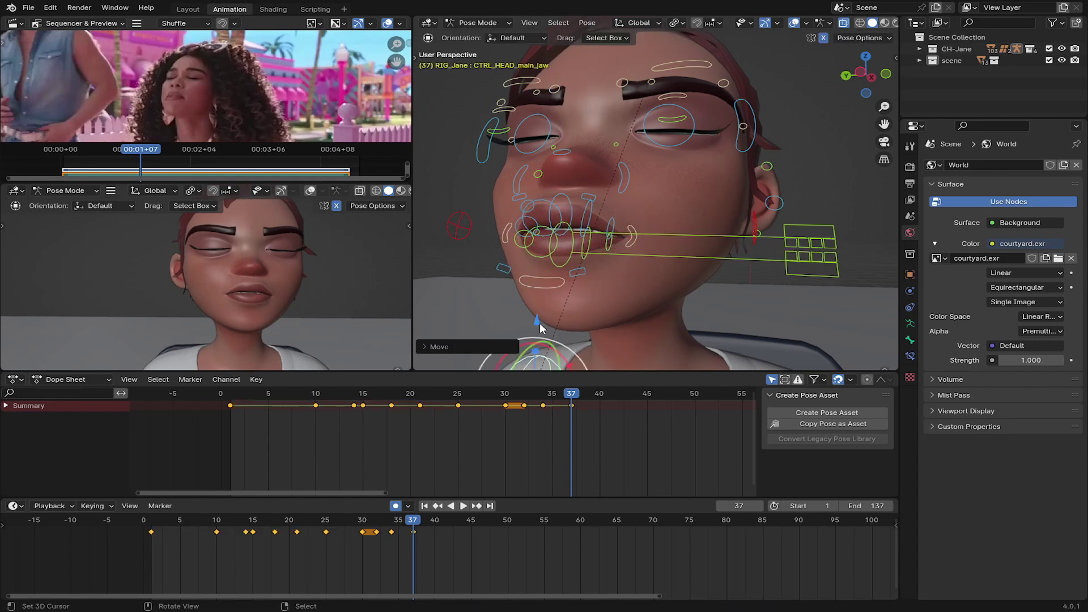
{"action": "key", "text": "Right"}
{"action": "key", "text": "Right"}
{"action": "key", "text": "g"}
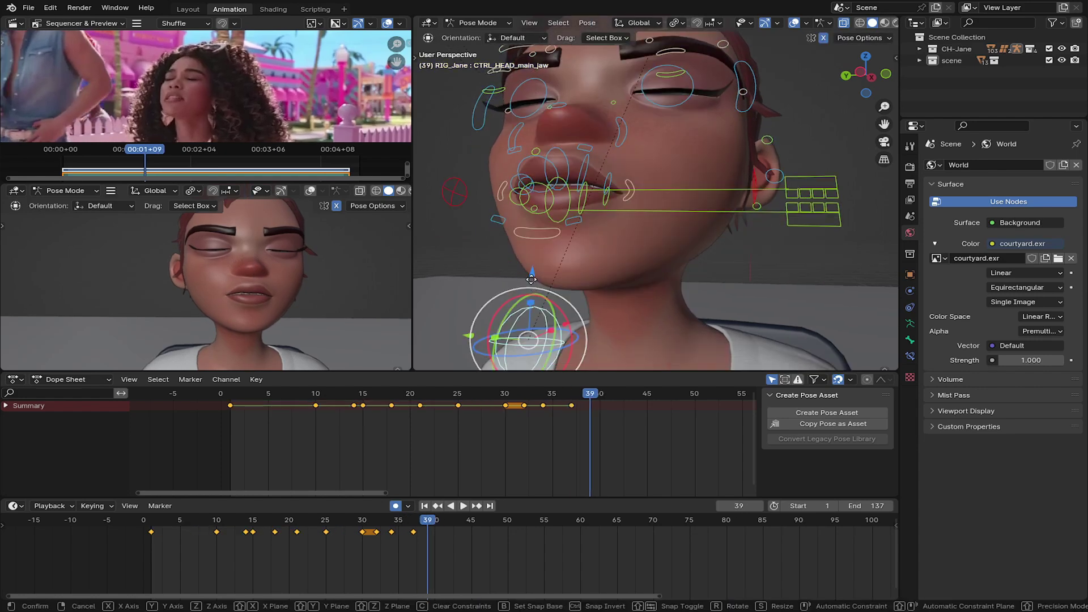
{"action": "left_click", "coordinate": [534, 286]}
{"action": "middle_click_drag", "start_coordinate": [567, 238], "coordinate": [611, 203]}
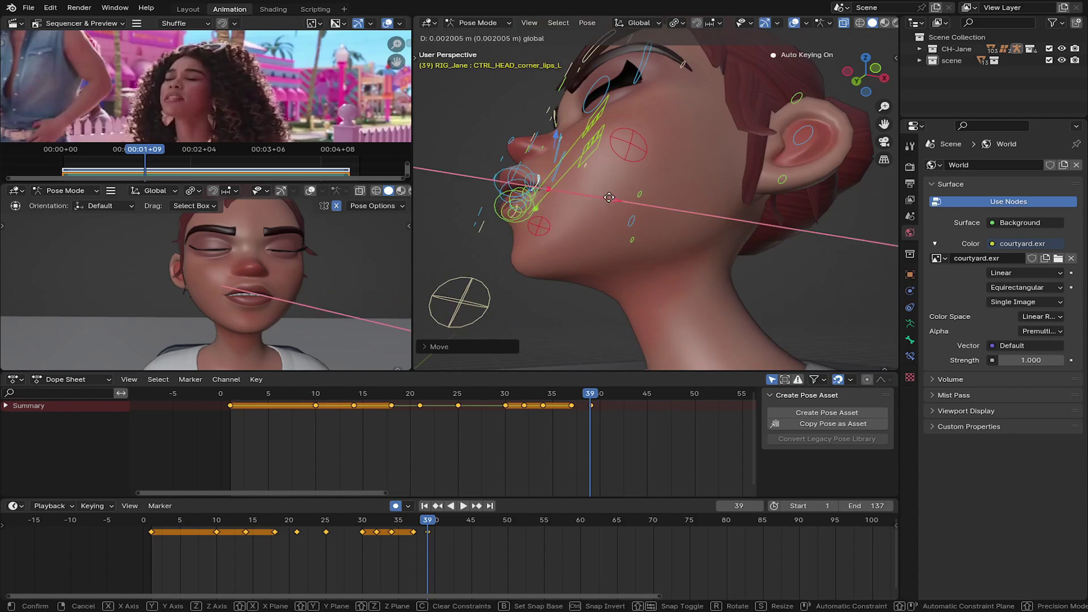
{"action": "key", "text": "i"}
{"action": "key", "text": "space"}
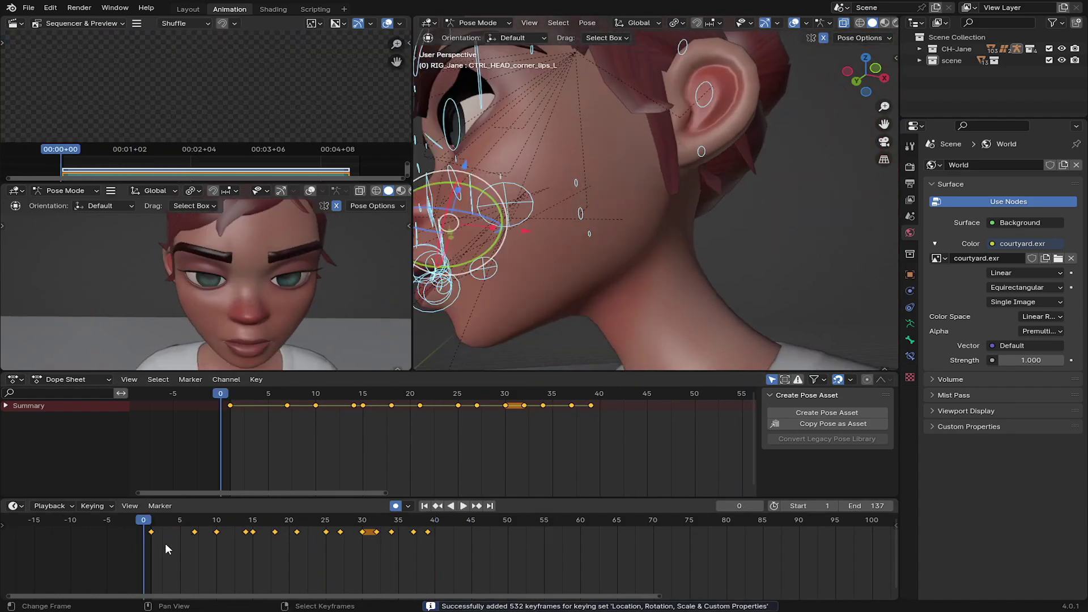
Review playback, then move the upper lip along Y at frame 39
{"action": "left_click_drag", "start_coordinate": [165, 543], "coordinate": [420, 550]}
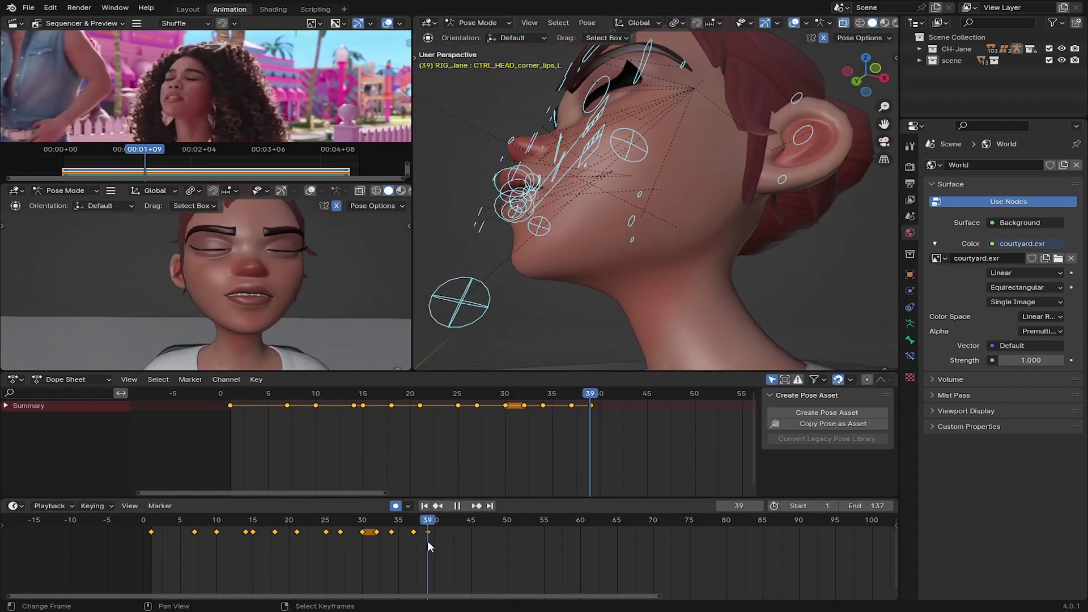
{"action": "key", "text": "space"}
{"action": "mouse_move", "coordinate": [623, 226]}
{"action": "middle_mouse_down"}
{"action": "mouse_move", "coordinate": [573, 160]}
{"action": "mouse_move", "coordinate": [646, 207]}
{"action": "middle_mouse_up"}
{"action": "key", "text": "g"}
{"action": "key", "text": "y"}
{"action": "left_click", "coordinate": [573, 160]}
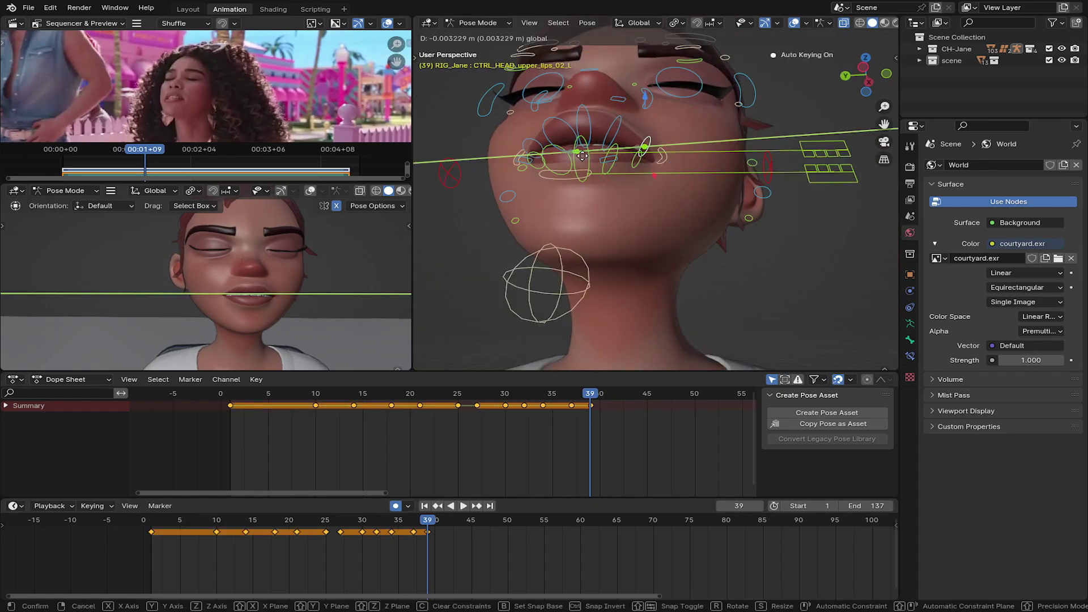
{"action": "left_click", "coordinate": [599, 127]}
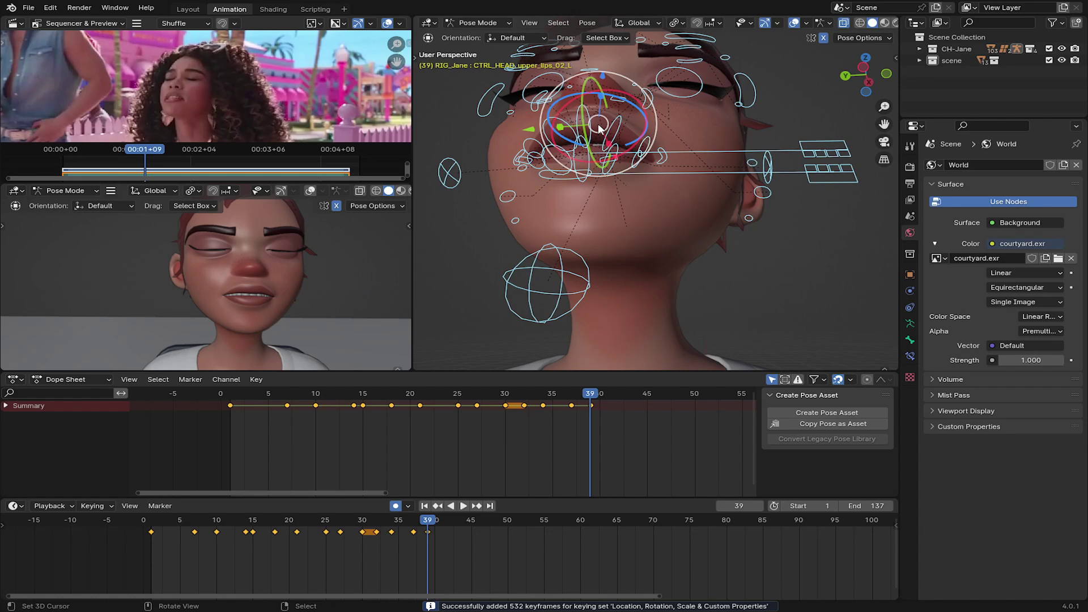
Reposition the right lip corner and jaw at frame 43, then play back
{"action": "key", "text": "space"}
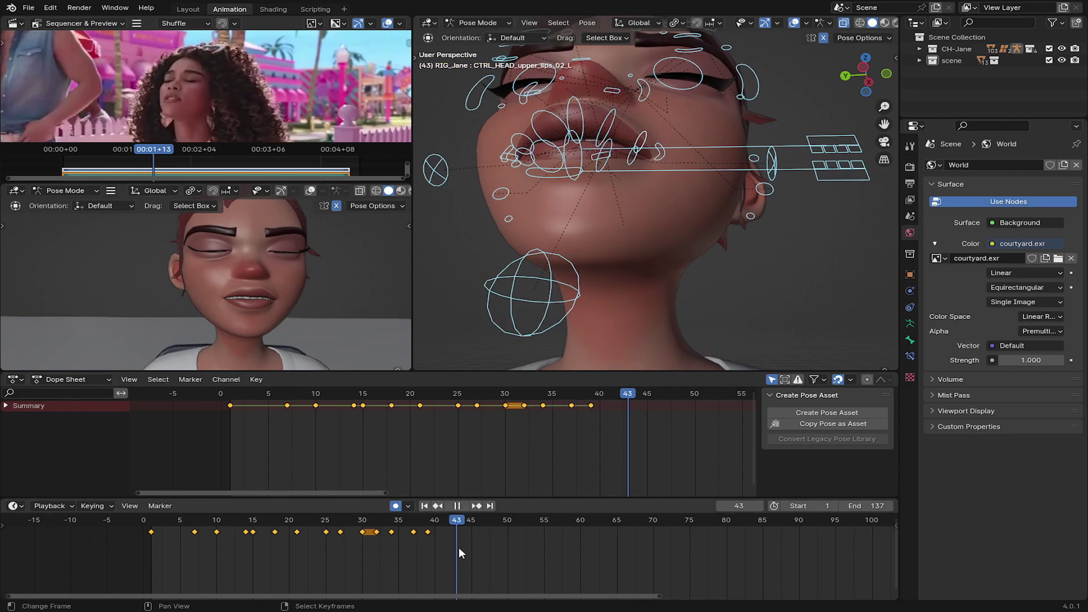
{"action": "mouse_move", "coordinate": [573, 230]}
{"action": "middle_mouse_down"}
{"action": "mouse_move", "coordinate": [508, 237]}
{"action": "mouse_move", "coordinate": [544, 238]}
{"action": "mouse_move", "coordinate": [521, 250]}
{"action": "middle_mouse_up"}
{"action": "left_click", "coordinate": [508, 236]}
{"action": "key", "text": "g"}
{"action": "left_click", "coordinate": [509, 241]}
{"action": "left_click", "coordinate": [513, 328]}
{"action": "key", "text": "g"}
{"action": "left_click", "coordinate": [521, 244]}
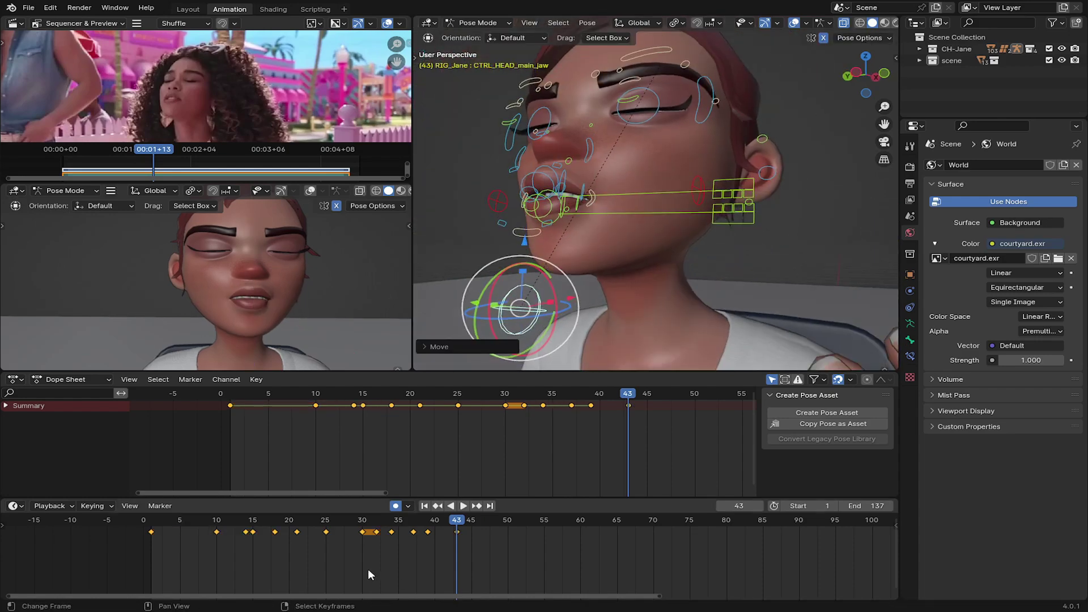
{"action": "scroll", "coordinate": [335, 532], "scroll_direction": "down", "scroll_amount": 7, "text": "alt"}
{"action": "key", "text": "space"}
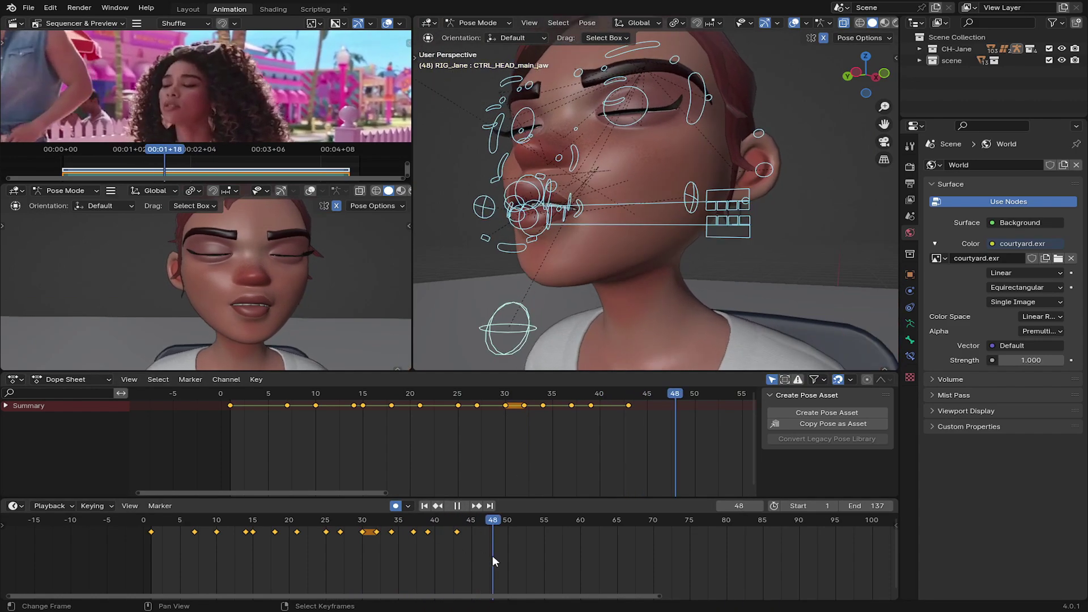
At frame 48, move the jaw and CTRL_HEAD_corner_lips_R to the reference shape
{"action": "key", "text": "space"}
{"action": "key", "text": "g"}
{"action": "left_click", "coordinate": [514, 261]}
{"action": "mouse_move", "coordinate": [514, 261]}
{"action": "middle_mouse_down"}
{"action": "mouse_move", "coordinate": [543, 232]}
{"action": "mouse_move", "coordinate": [601, 266]}
{"action": "middle_mouse_up"}
{"action": "left_click", "coordinate": [543, 232]}
{"action": "key", "text": "g"}
{"action": "left_click", "coordinate": [624, 268]}
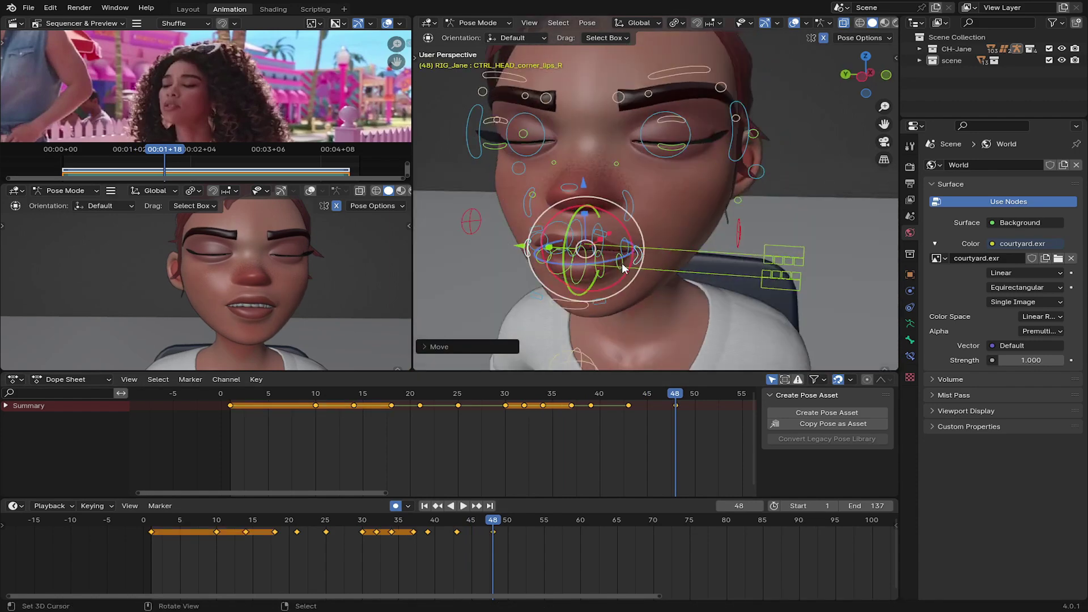
{"action": "middle_click_drag", "start_coordinate": [678, 67], "coordinate": [679, 80], "text": "shift"}
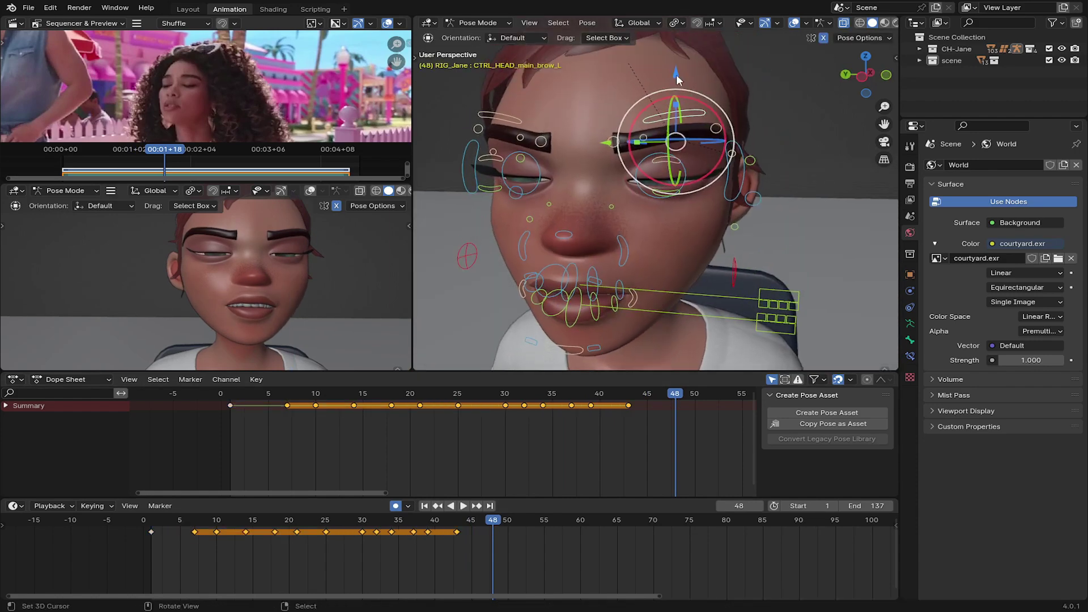
{"action": "left_click", "coordinate": [368, 550]}
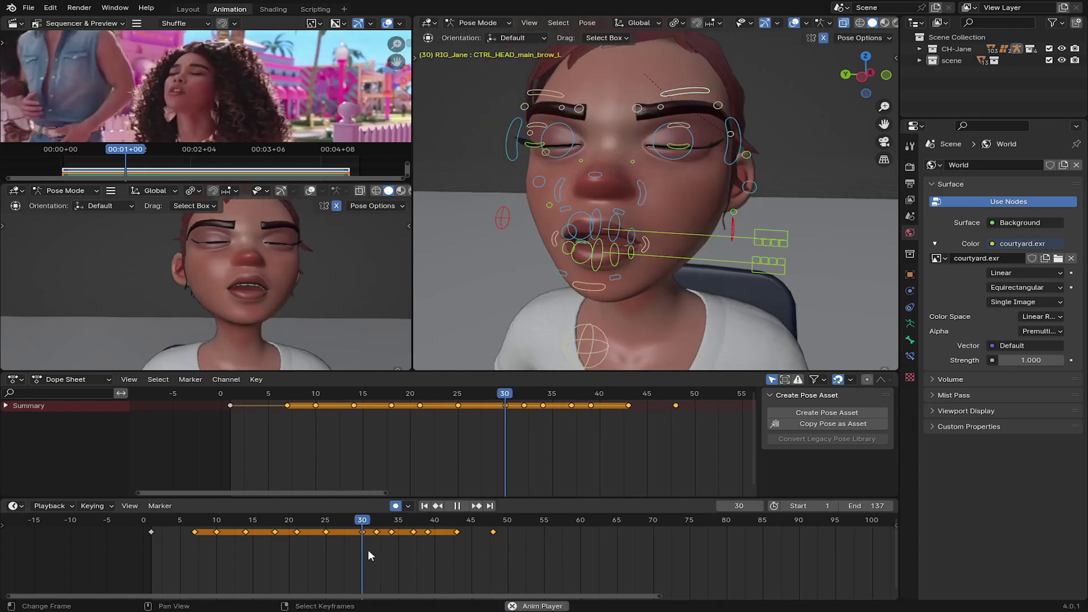
{"action": "key", "text": "space"}
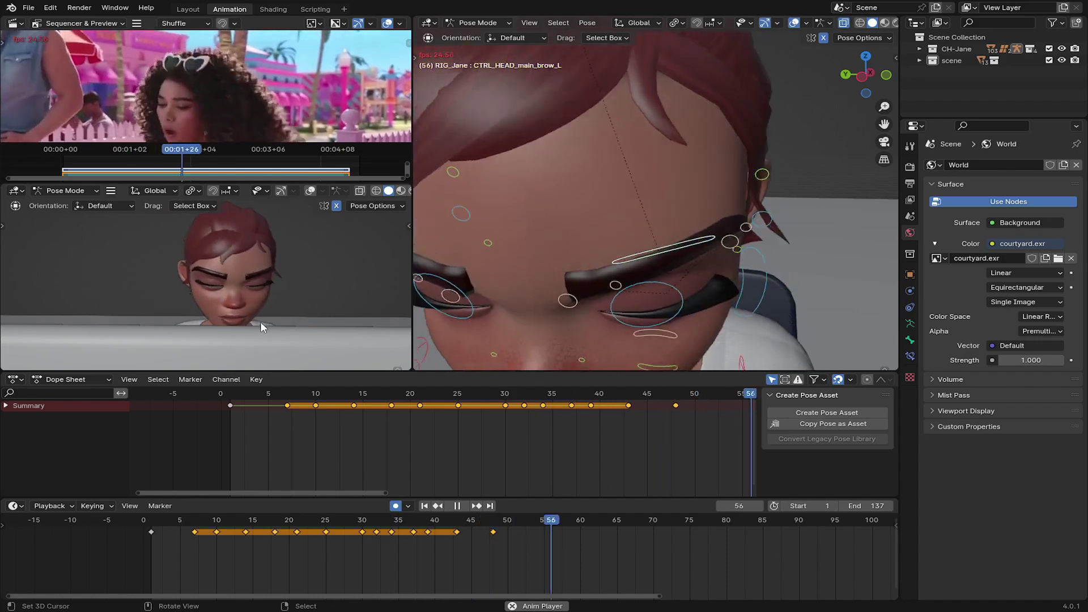
{"action": "left_click", "coordinate": [178, 531]}
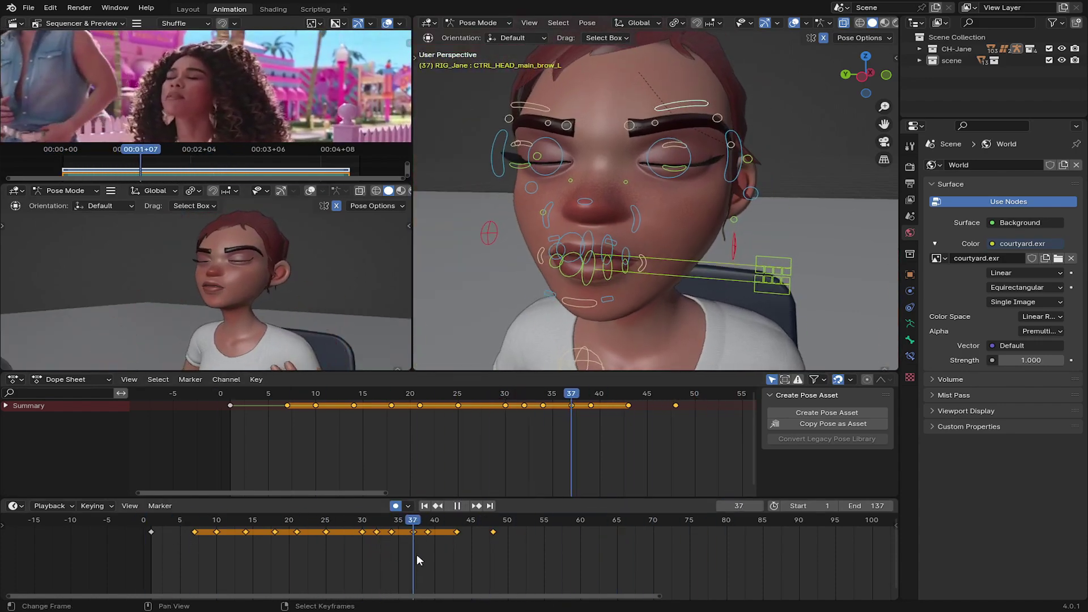
{"action": "left_click_drag", "start_coordinate": [455, 560], "coordinate": [219, 543]}
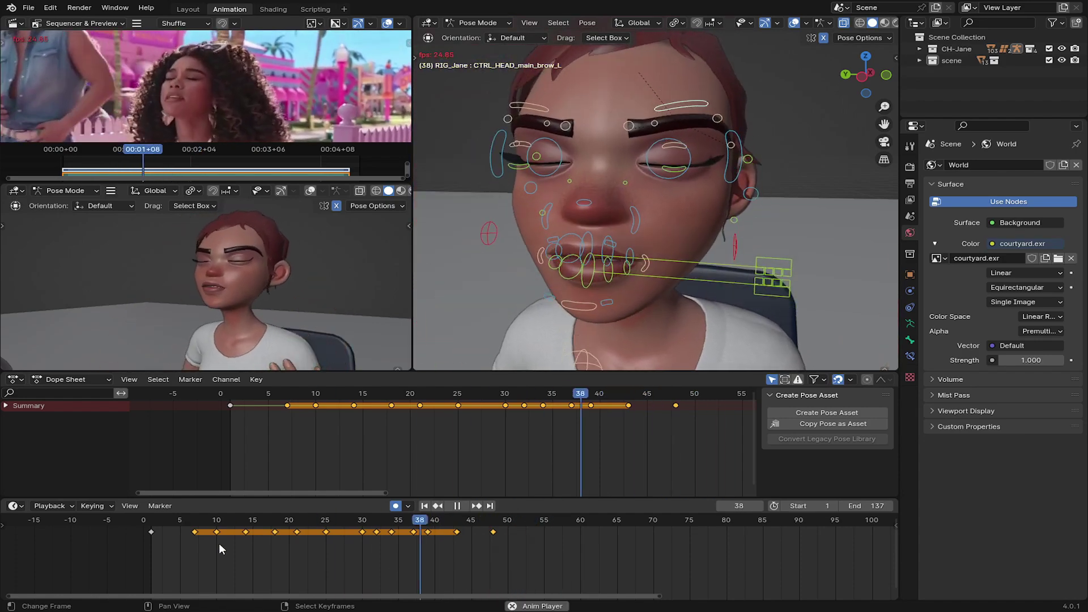
{"action": "key", "text": "space"}
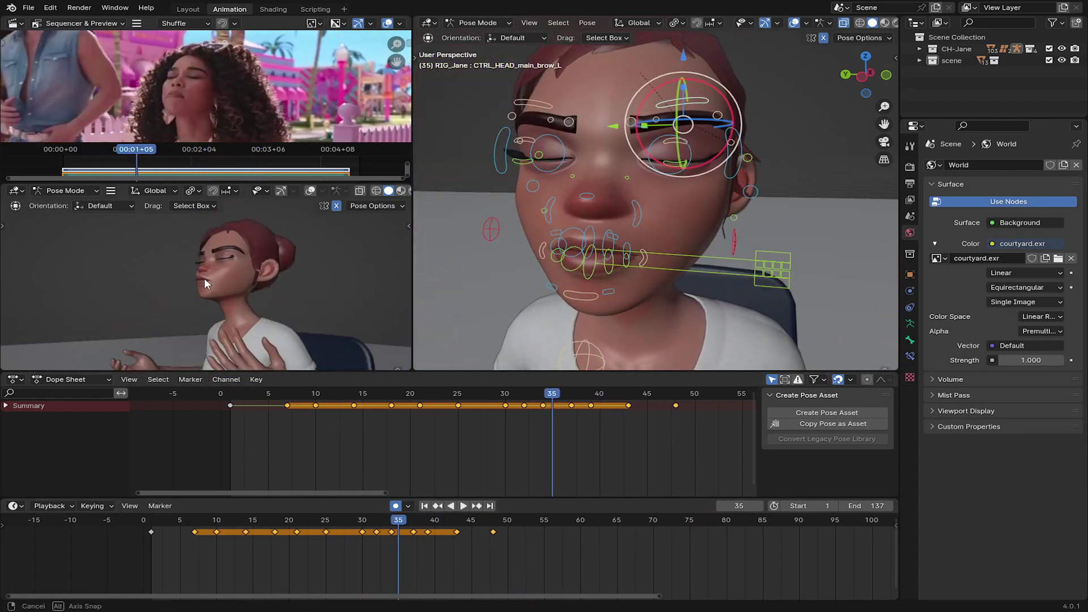
{"action": "scroll", "coordinate": [158, 549], "scroll_direction": "up", "scroll_amount": 3}
{"action": "key", "text": "space"}
{"action": "scroll", "coordinate": [157, 555], "scroll_direction": "up", "scroll_amount": 3, "text": "ctrl"}
{"action": "mouse_move", "coordinate": [238, 547]}
{"action": "left_mouse_down"}
{"action": "mouse_move", "coordinate": [459, 587]}
{"action": "mouse_move", "coordinate": [421, 573]}
{"action": "left_mouse_up"}
{"action": "key", "text": "space"}
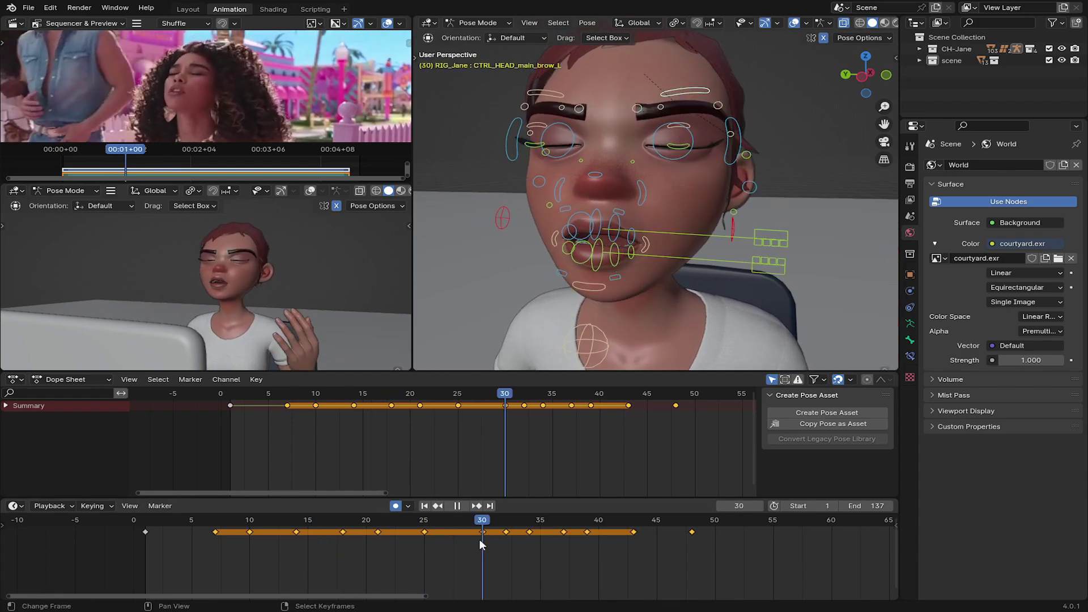
{"action": "key", "text": "space"}
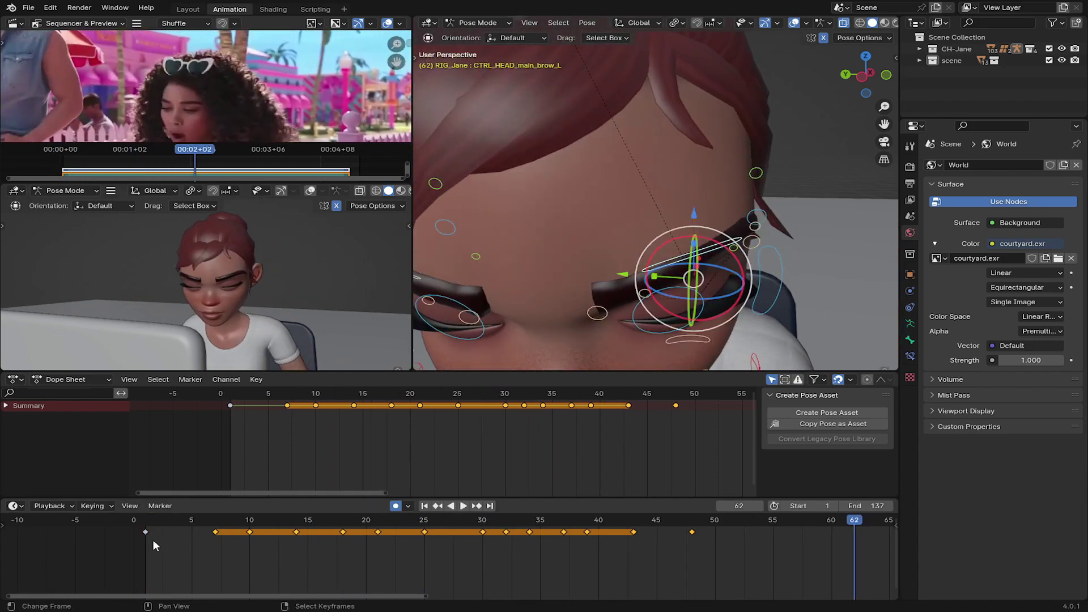
{"action": "key", "text": "shift+Left"}
{"action": "scroll", "coordinate": [131, 547], "scroll_direction": "down", "scroll_amount": 2, "text": "ctrl"}
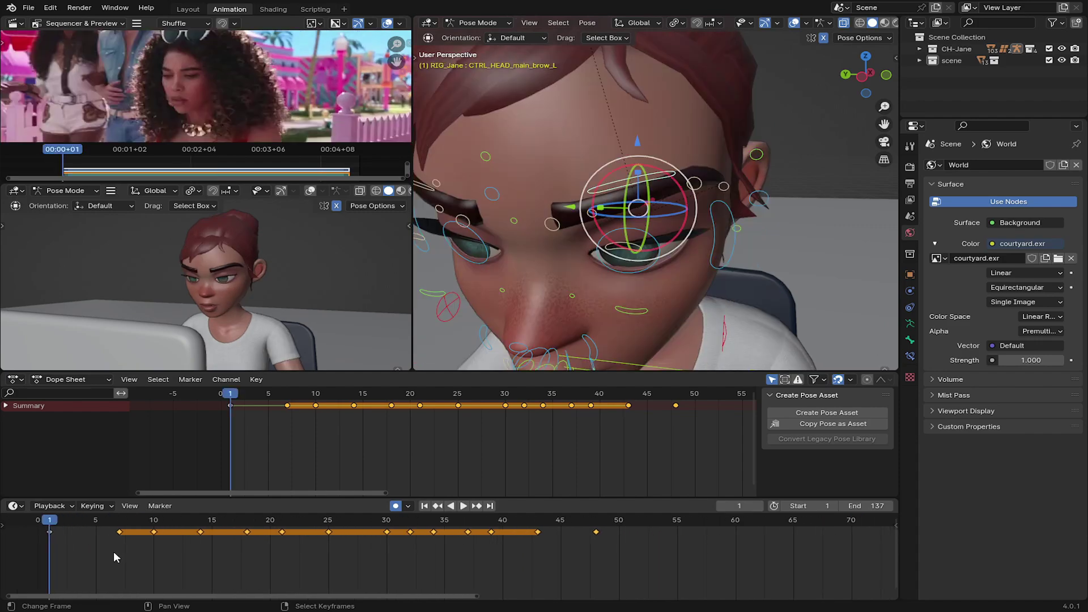
{"action": "key", "text": "space"}
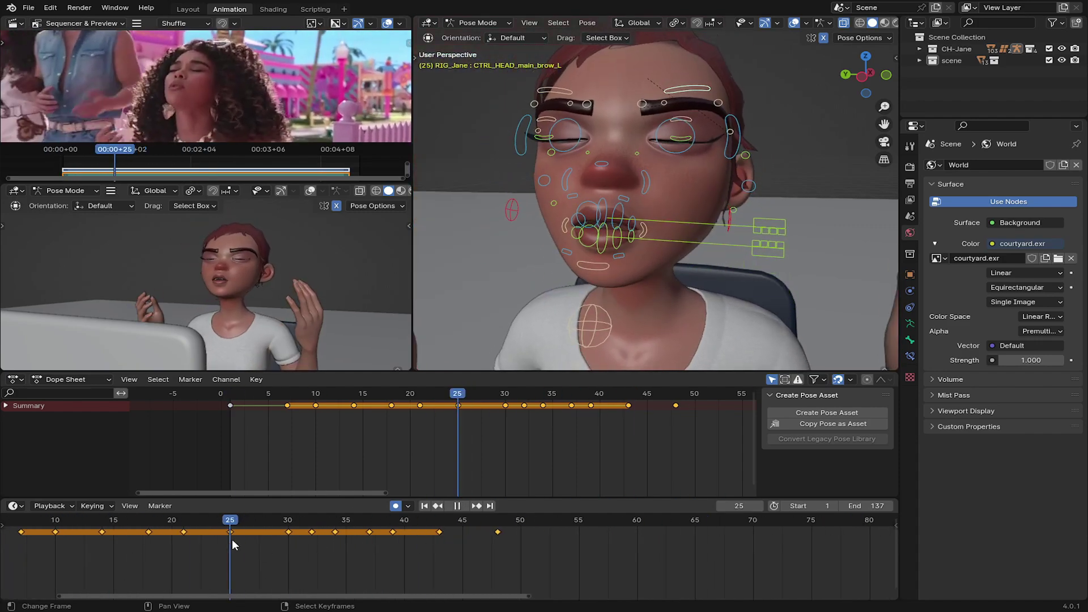
At frame 25, shift CTRL_HEAD_corner_lips_R along X and replay the animation
{"action": "key", "text": "space"}
{"action": "middle_click_drag", "start_coordinate": [596, 272], "coordinate": [621, 225]}
{"action": "middle_click_drag", "start_coordinate": [521, 262], "coordinate": [589, 227]}
{"action": "key", "text": "g"}
{"action": "key", "text": "x"}
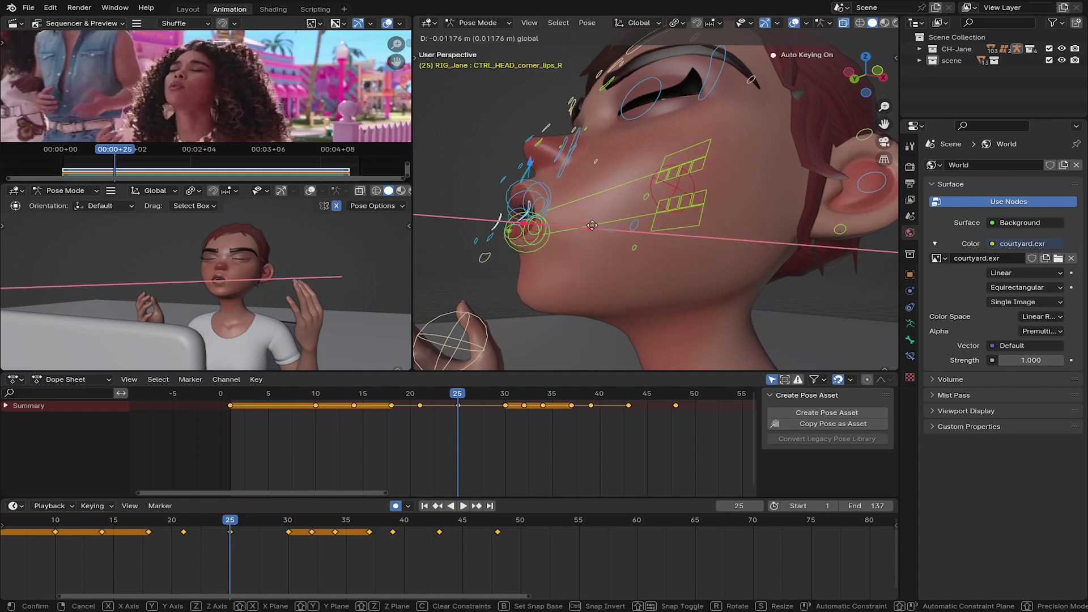
{"action": "left_click", "coordinate": [602, 227]}
{"action": "left_click", "coordinate": [536, 157]}
{"action": "key", "text": "space"}
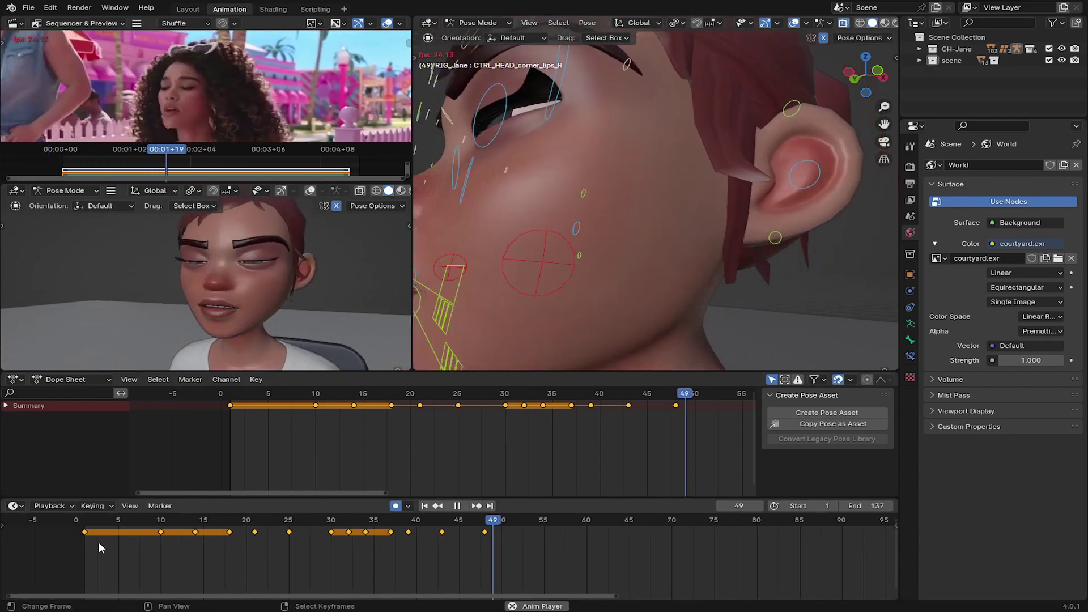
At frame 43, shift the right lip corner along X, then review up to frame 52
{"action": "key", "text": "space"}
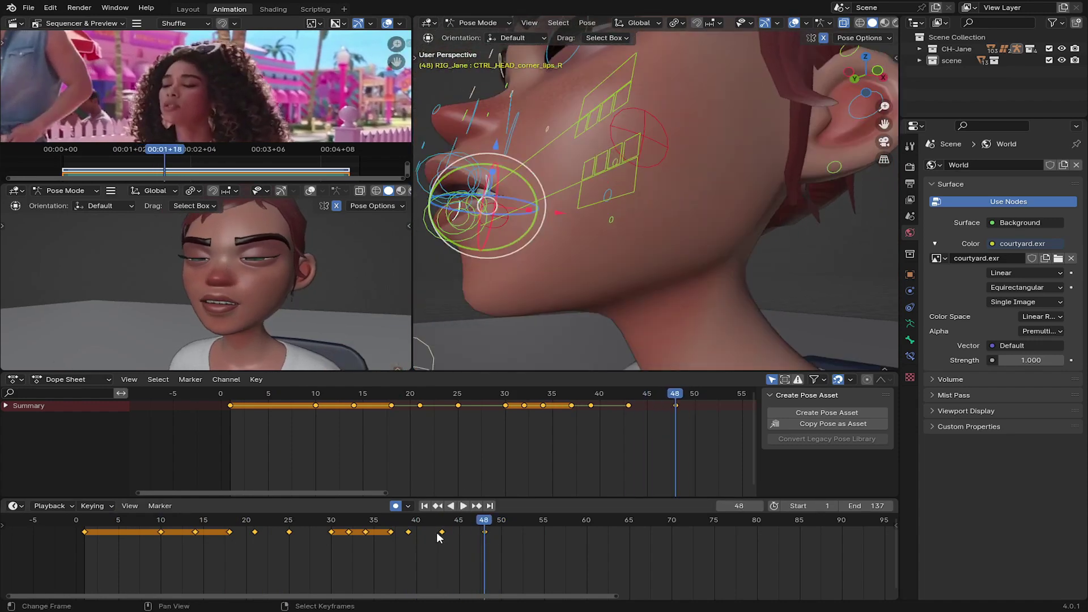
{"action": "key", "text": "Down"}
{"action": "key", "text": "Down"}
{"action": "key", "text": "Up"}
{"action": "key", "text": "g"}
{"action": "key", "text": "x"}
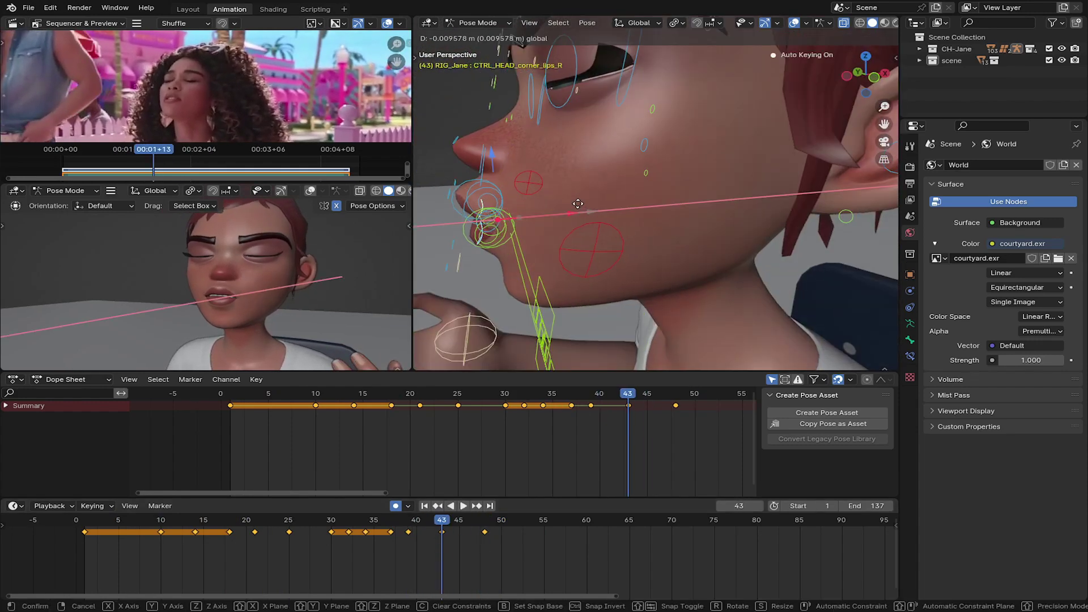
{"action": "left_click", "coordinate": [577, 203]}
{"action": "middle_click_drag", "start_coordinate": [578, 203], "coordinate": [624, 239]}
{"action": "left_click", "coordinate": [636, 244]}
{"action": "key", "text": "space"}
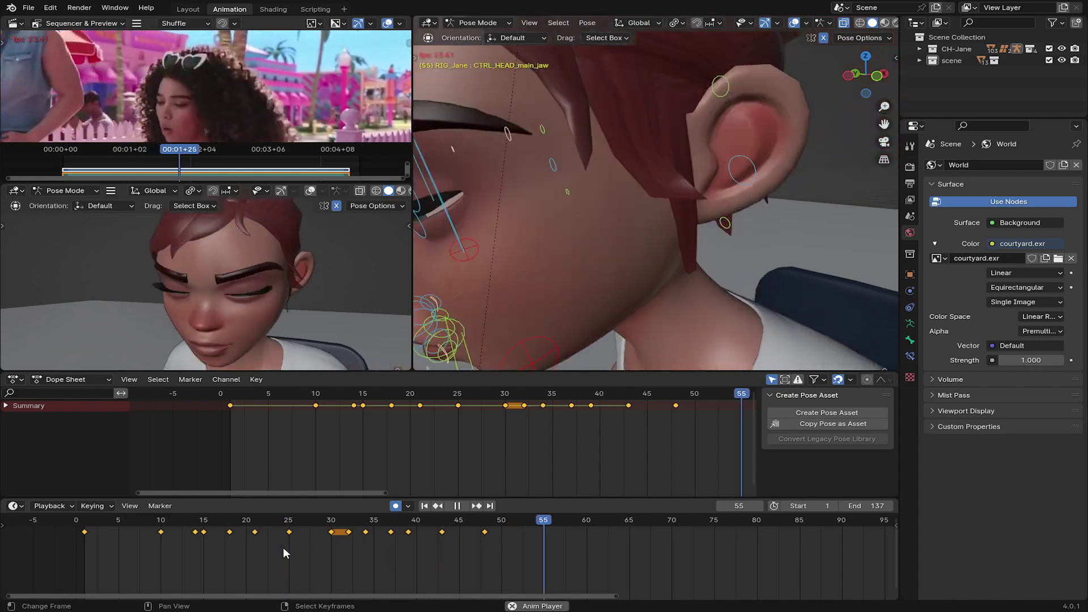
{"action": "left_click_drag", "start_coordinate": [485, 539], "coordinate": [516, 543]}
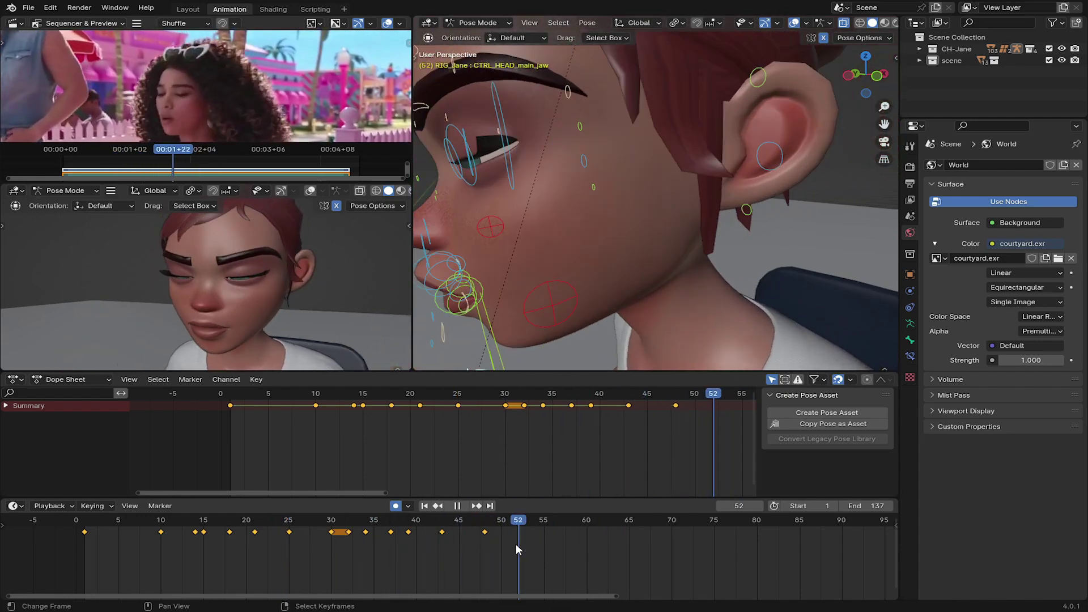
Key the whole face rig at frame 52 from a front view of the face
{"action": "key", "text": "space"}
{"action": "middle_click_drag", "start_coordinate": [624, 256], "coordinate": [572, 278]}
{"action": "left_click", "coordinate": [575, 281]}
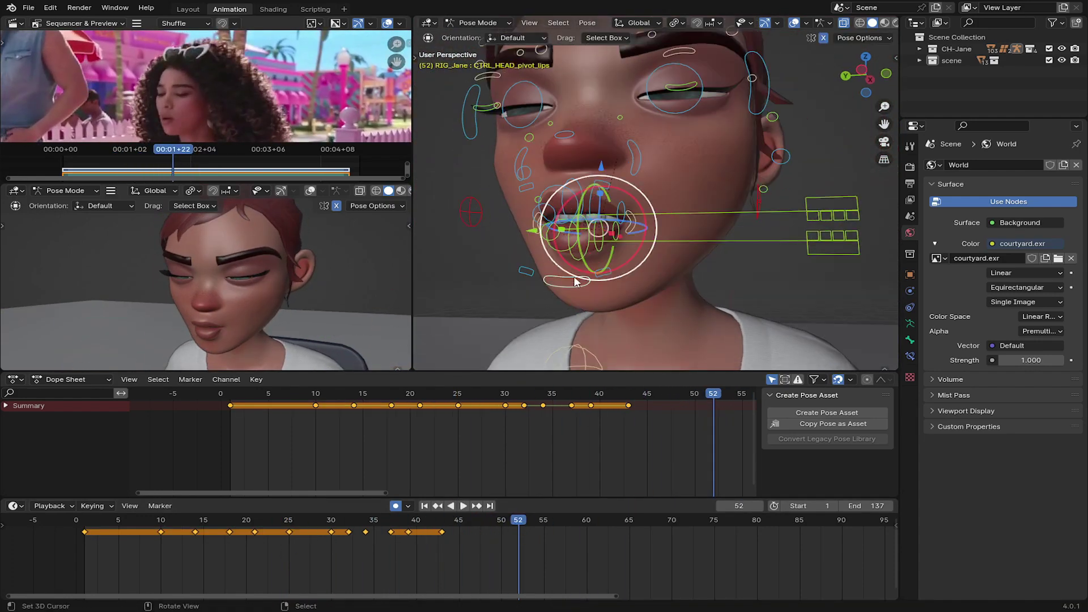
{"action": "key", "text": "a"}
{"action": "key", "text": "i"}
{"action": "left_click", "coordinate": [324, 567]}
{"action": "key", "text": "space"}
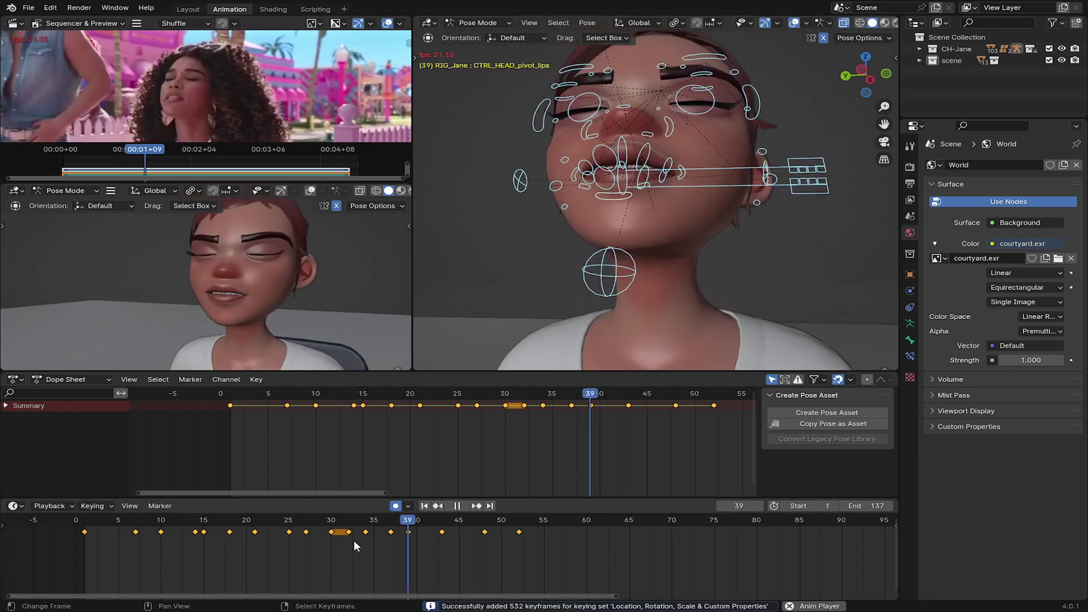
Raise the character's left eyebrow at frame 52
{"action": "key", "text": "space"}
{"action": "left_click", "coordinate": [518, 548]}
{"action": "scroll", "coordinate": [603, 245], "scroll_direction": "up", "scroll_amount": 3}
{"action": "left_click", "coordinate": [621, 230]}
{"action": "key", "text": "g"}
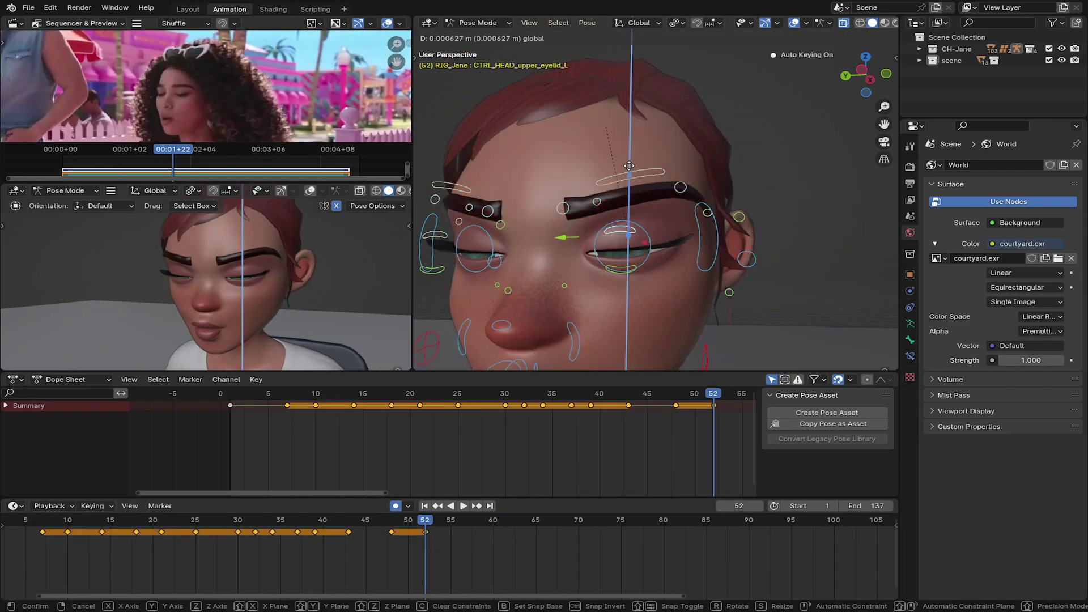
{"action": "left_click_drag", "start_coordinate": [636, 148], "coordinate": [637, 157]}
{"action": "key", "text": "space"}
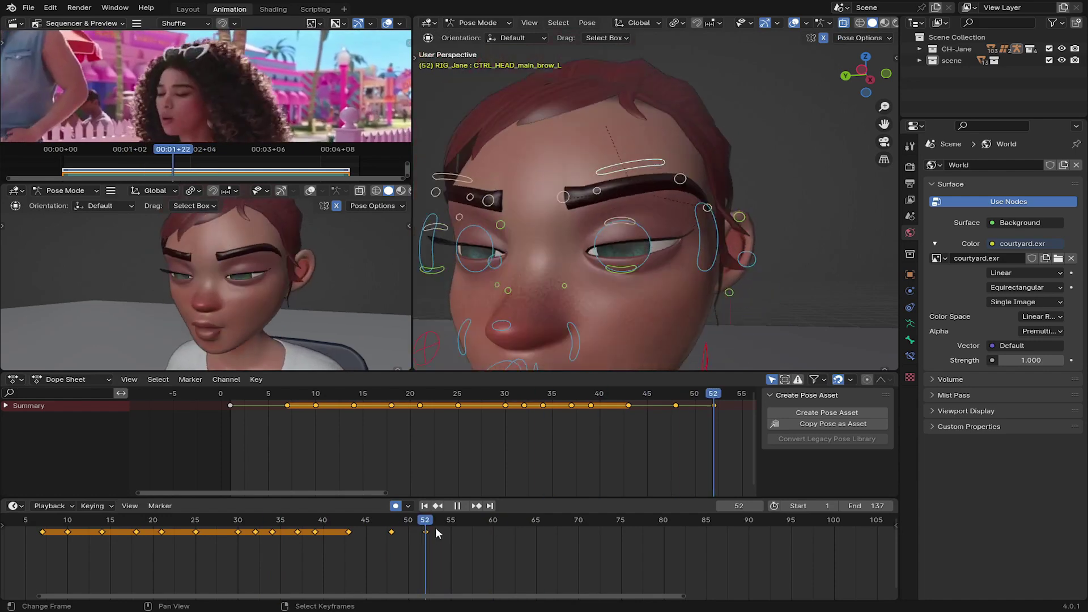
Open the eyes wider by moving the left eyelid controls vertically
{"action": "left_click", "coordinate": [624, 190]}
{"action": "left_click", "coordinate": [630, 271]}
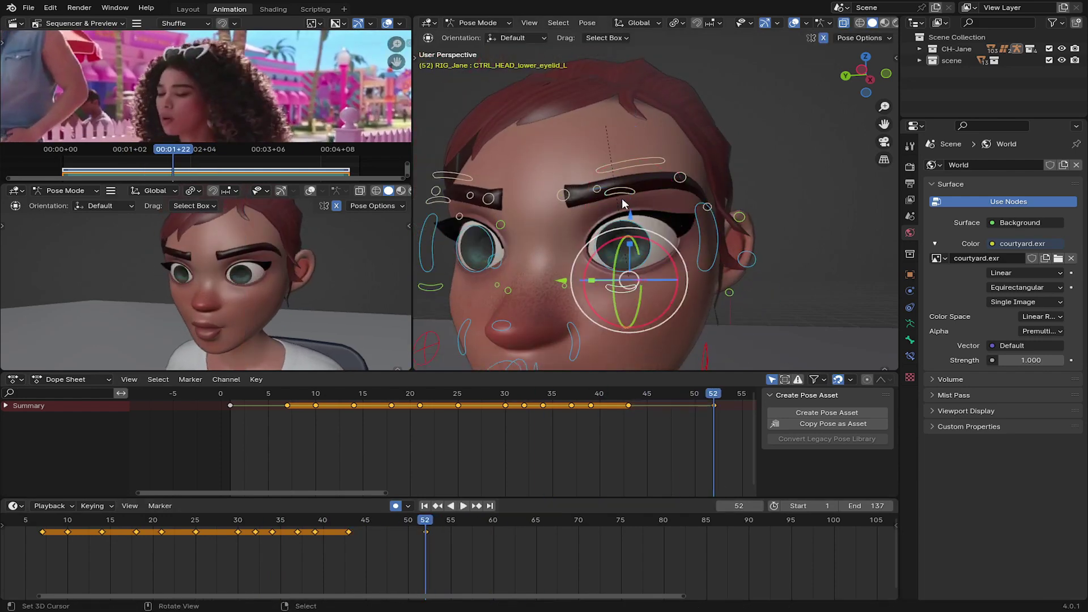
{"action": "key", "text": "g"}
{"action": "key", "text": "z"}
{"action": "key", "text": "Escape"}
{"action": "key", "text": "g"}
{"action": "key", "text": "z"}
{"action": "left_click", "coordinate": [630, 216]}
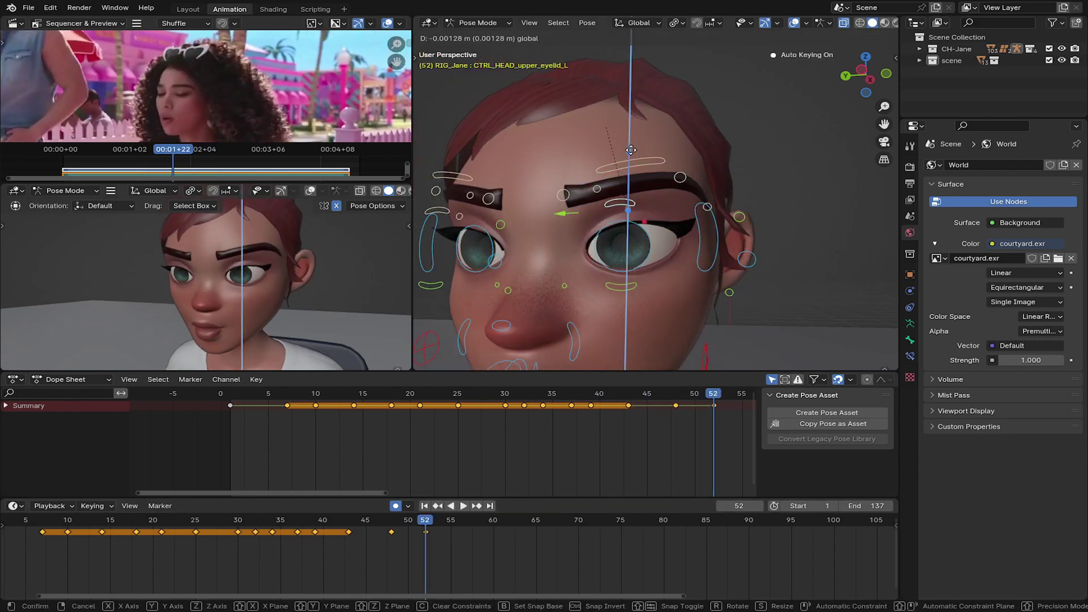
Key the full face pose at frame 52 and review playback from frame 37
{"action": "key", "text": "i"}
{"action": "left_click", "coordinate": [271, 544]}
{"action": "key", "text": "space"}
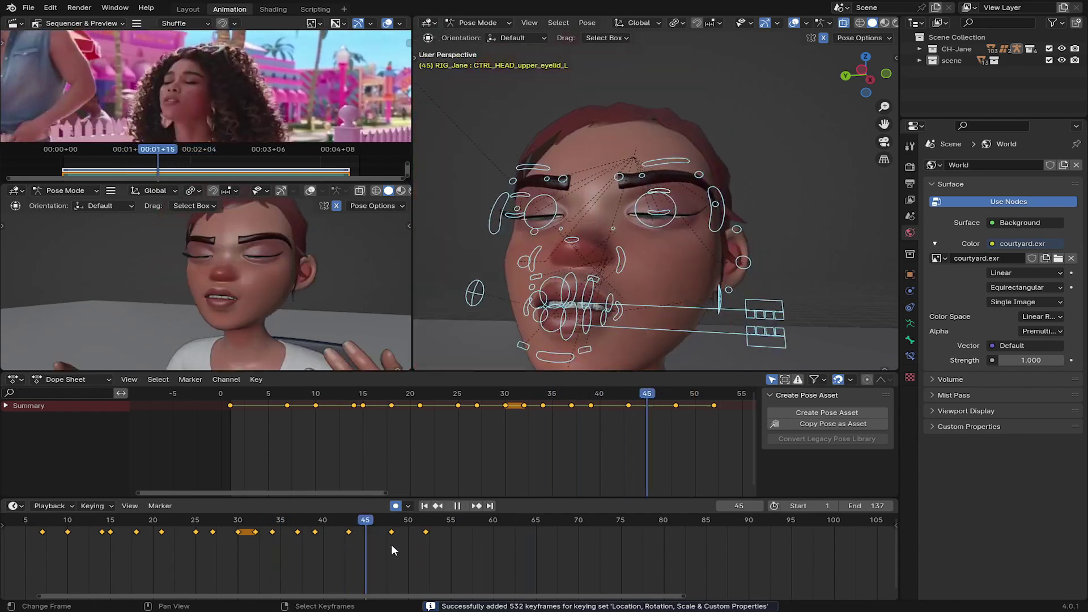
{"action": "key", "text": "space"}
Reposition the left lip corner at frame 58 and play it back
{"action": "left_click_drag", "start_coordinate": [420, 546], "coordinate": [477, 550]}
{"action": "middle_click_drag", "start_coordinate": [617, 276], "coordinate": [590, 267]}
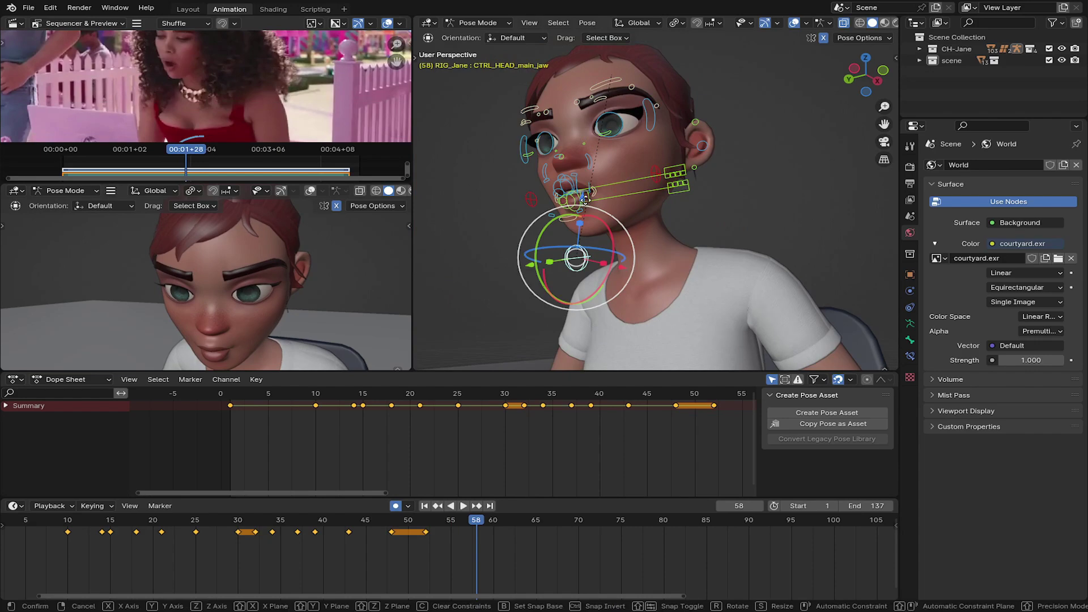
{"action": "scroll", "coordinate": [590, 227], "scroll_direction": "up", "scroll_amount": 4}
{"action": "left_click", "coordinate": [632, 206]}
{"action": "key", "text": "g"}
{"action": "left_click", "coordinate": [568, 211]}
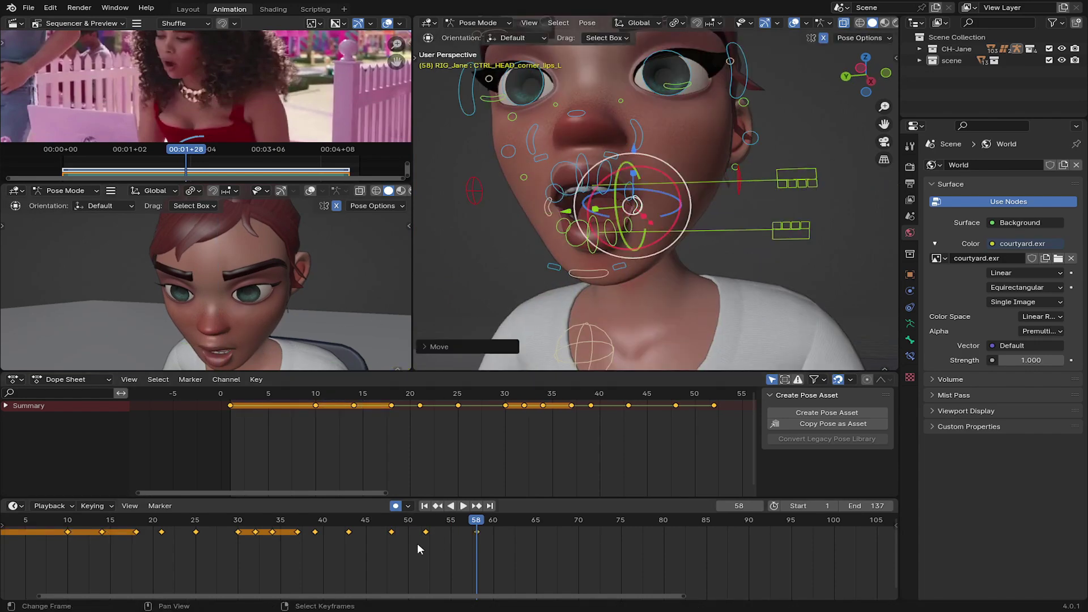
{"action": "left_click", "coordinate": [249, 547]}
{"action": "key", "text": "space"}
Rotate and key the jaw at frame 62, then key the whole face rig
{"action": "mouse_move", "coordinate": [462, 580]}
{"action": "left_mouse_down"}
{"action": "mouse_move", "coordinate": [427, 566]}
{"action": "mouse_move", "coordinate": [529, 567]}
{"action": "mouse_move", "coordinate": [441, 558]}
{"action": "mouse_move", "coordinate": [512, 571]}
{"action": "left_mouse_up"}
{"action": "left_click", "coordinate": [598, 349]}
{"action": "key", "text": "r"}
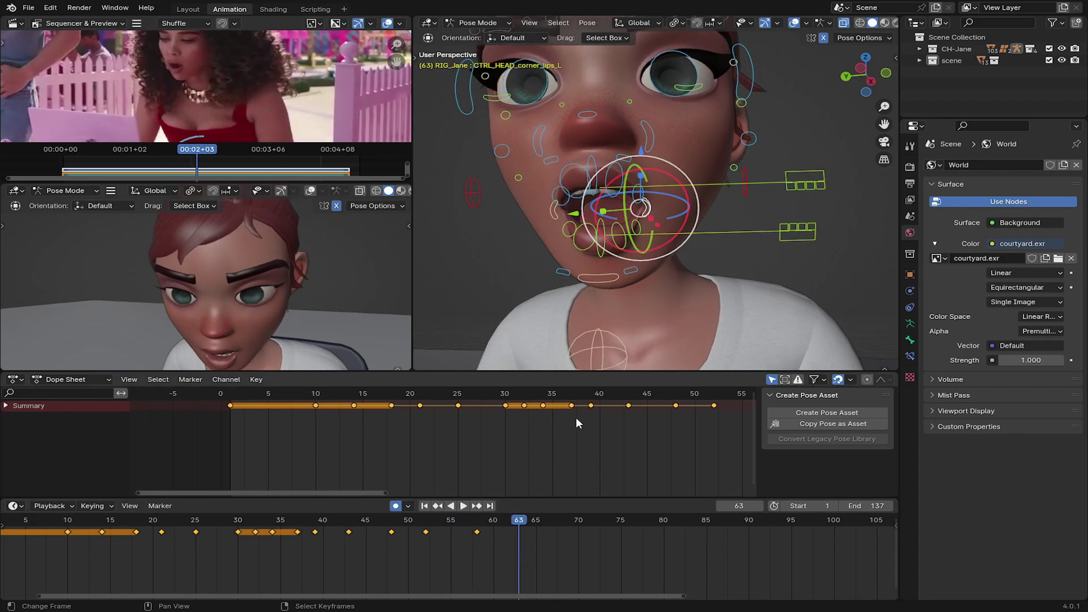
{"action": "left_click", "coordinate": [576, 417]}
{"action": "key", "text": "i"}
{"action": "key", "text": "space"}
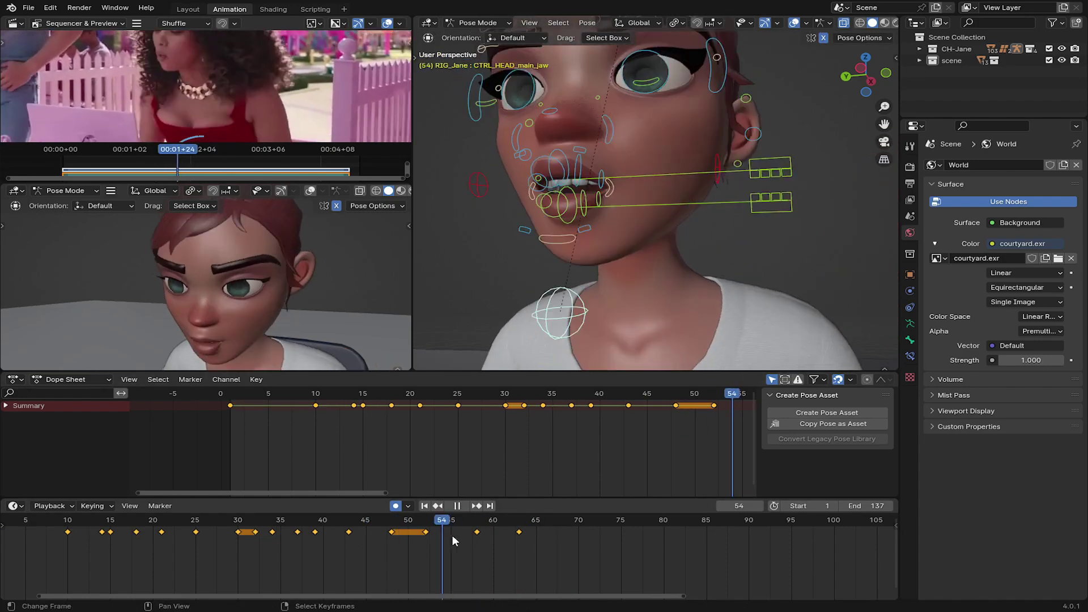
{"action": "key", "text": "a"}
{"action": "key", "text": "i"}
{"action": "key", "text": "space"}
Move the jaw vertically at frame 67 and review the result
{"action": "left_click_drag", "start_coordinate": [567, 544], "coordinate": [553, 539]}
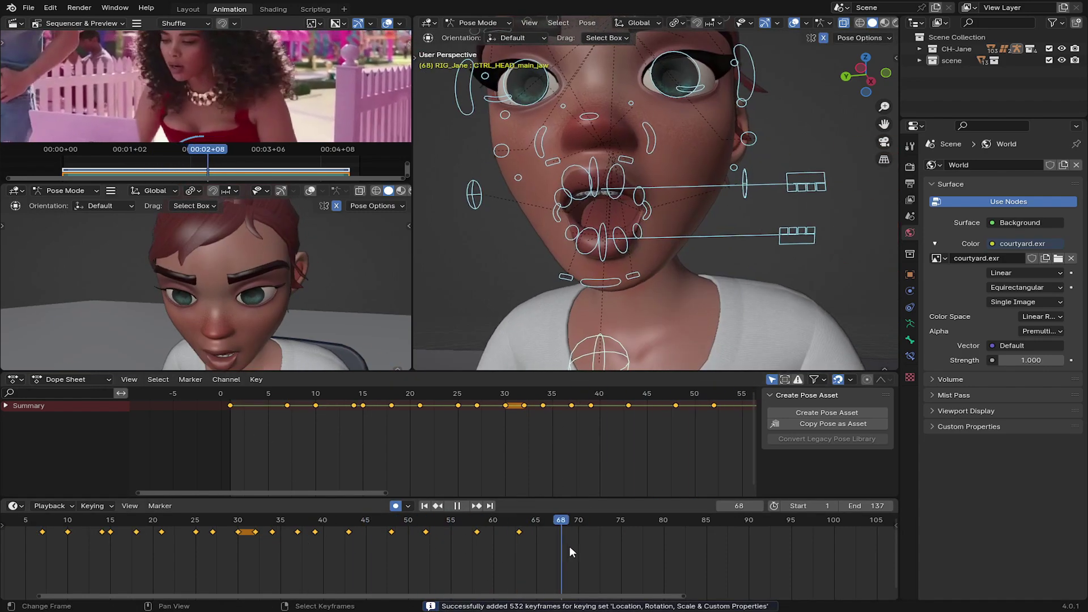
{"action": "left_click", "coordinate": [577, 328]}
{"action": "key", "text": "g"}
{"action": "key", "text": "z"}
{"action": "left_click", "coordinate": [577, 256]}
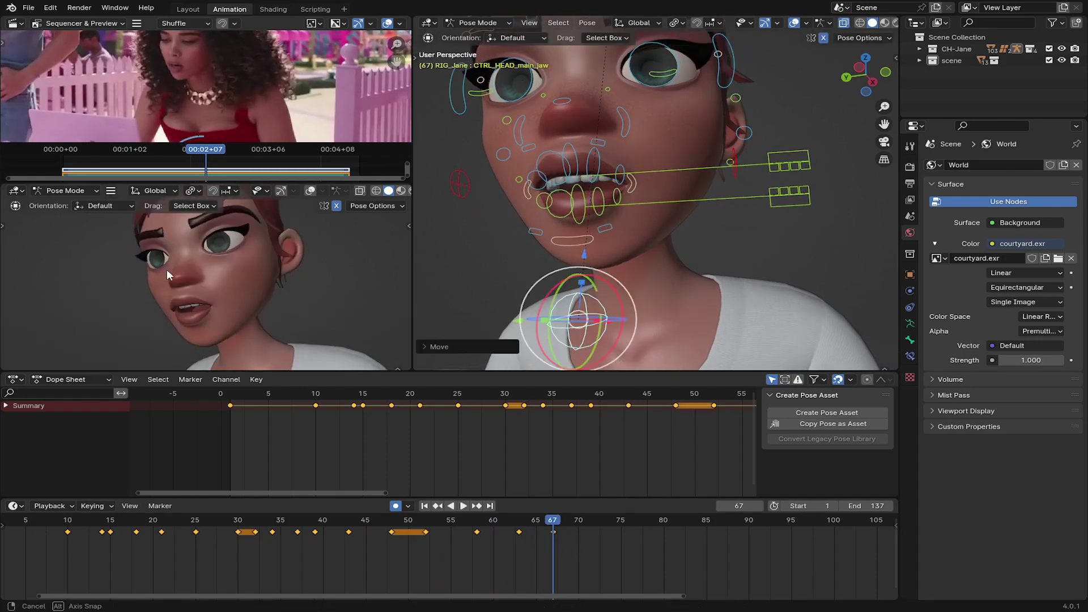
{"action": "key", "text": "space"}
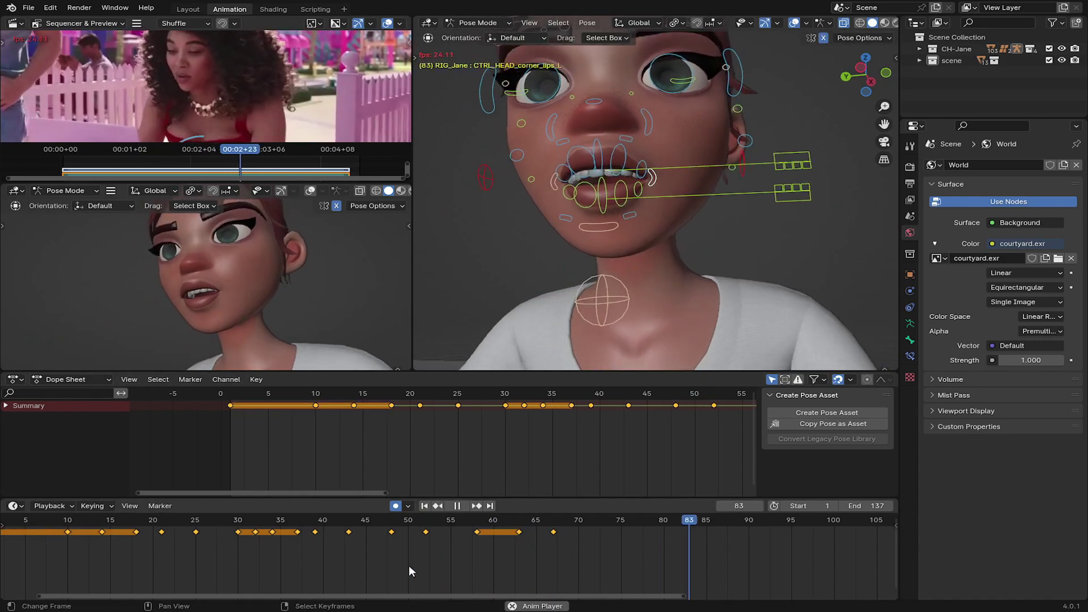
{"action": "key", "text": "Escape"}
Lower the jaw to open the mouth, reviewing up to frame 70
{"action": "key", "text": "a"}
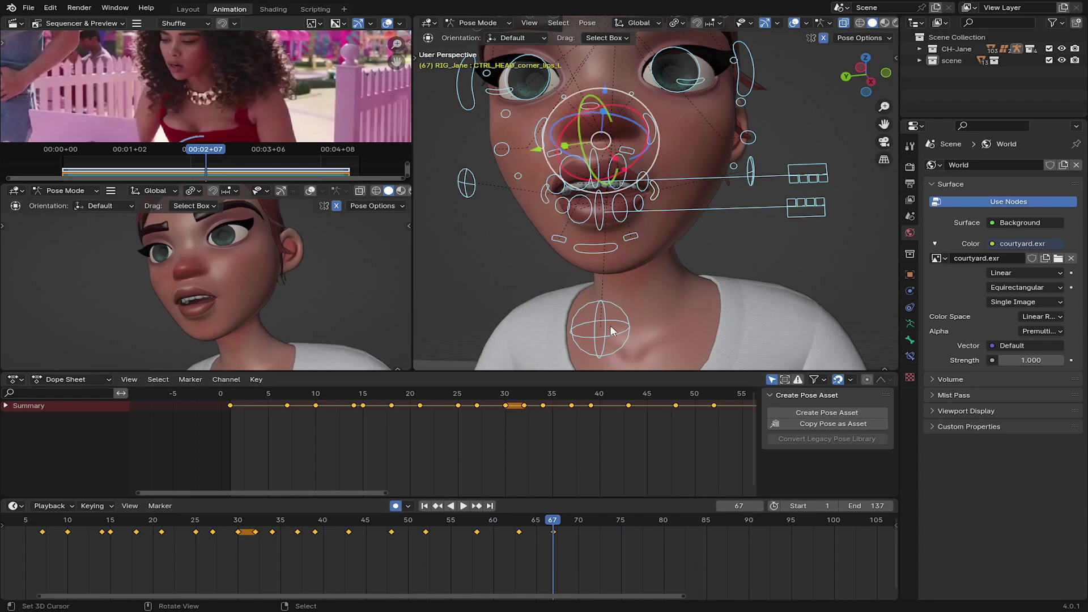
{"action": "left_click", "coordinate": [600, 328]}
{"action": "key", "text": "g"}
{"action": "key", "text": "z"}
{"action": "left_click", "coordinate": [553, 529]}
{"action": "key", "text": "space"}
{"action": "key", "text": "space"}
{"action": "left_click", "coordinate": [577, 543]}
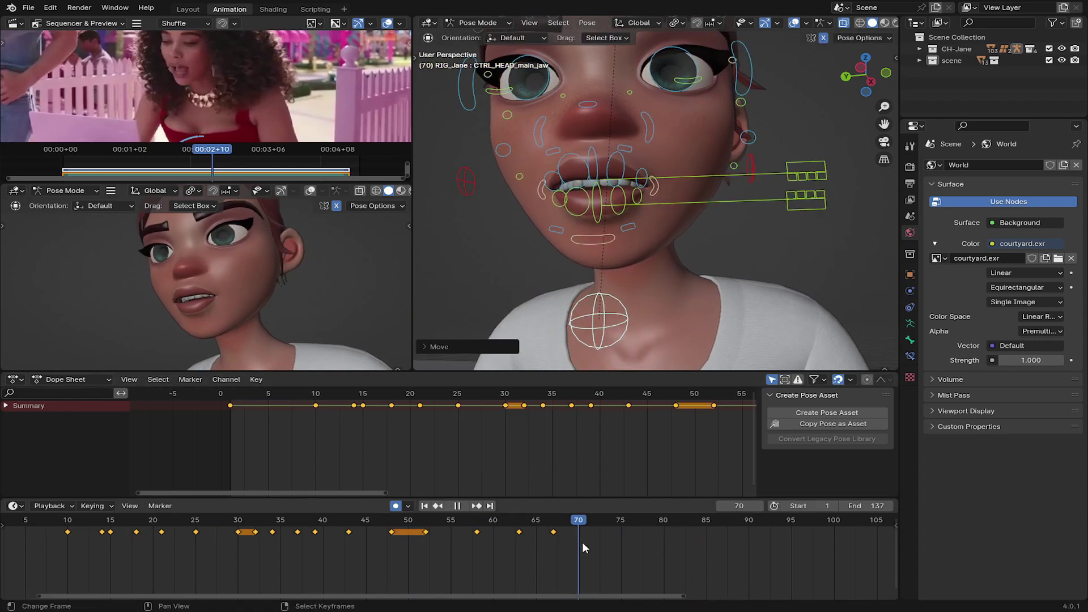
Rotate the left lip corner at frame 70 and review the lips from frame 50
{"action": "left_click", "coordinate": [648, 193]}
{"action": "key", "text": "r"}
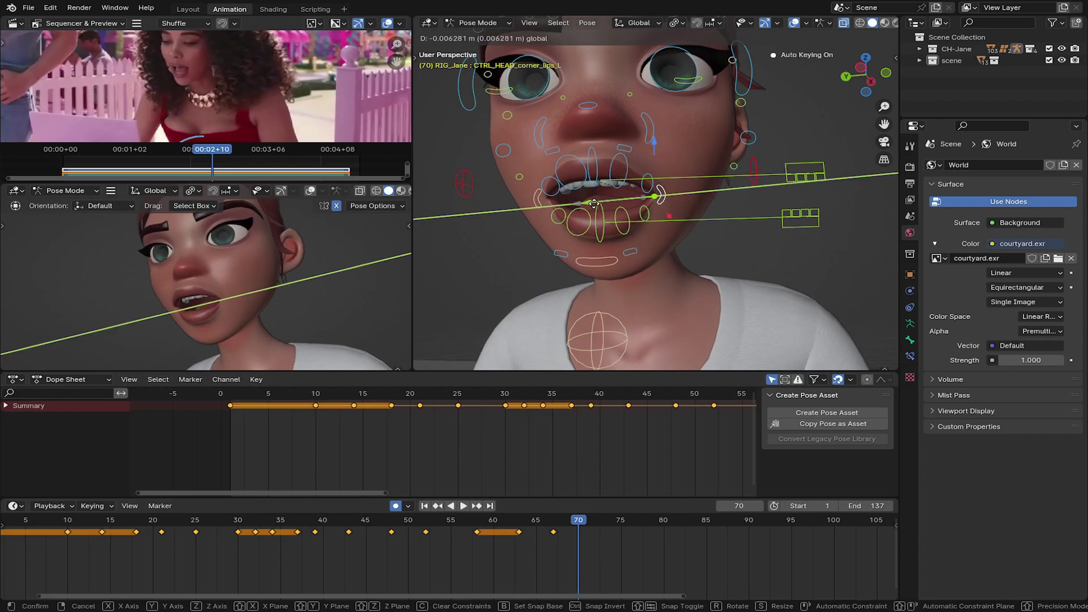
{"action": "key", "text": "Return"}
{"action": "left_click", "coordinate": [399, 543]}
{"action": "key", "text": "space"}
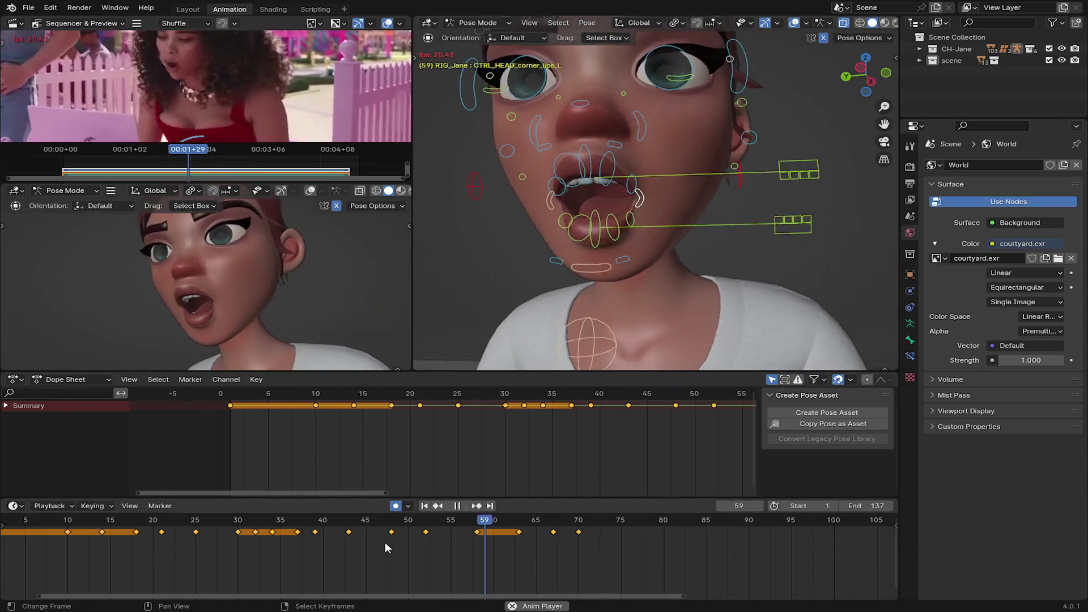
{"action": "left_click_drag", "start_coordinate": [386, 542], "coordinate": [567, 546]}
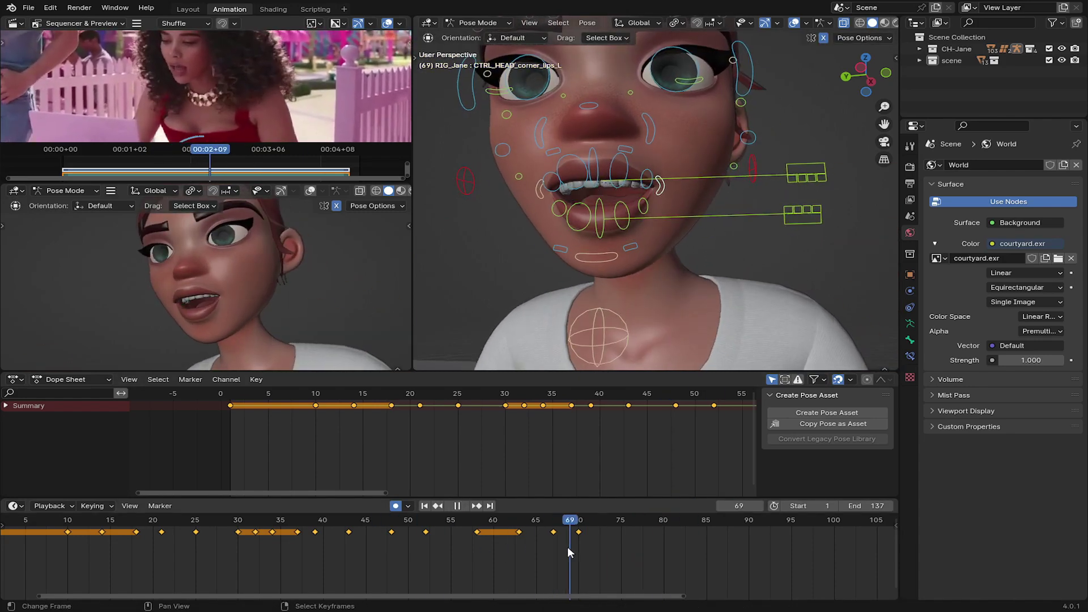
{"action": "key", "text": "space"}
Paste the copied mouth keys at frame 69, review, and undo the change
{"action": "key", "text": "a"}
{"action": "key", "text": "alt+a"}
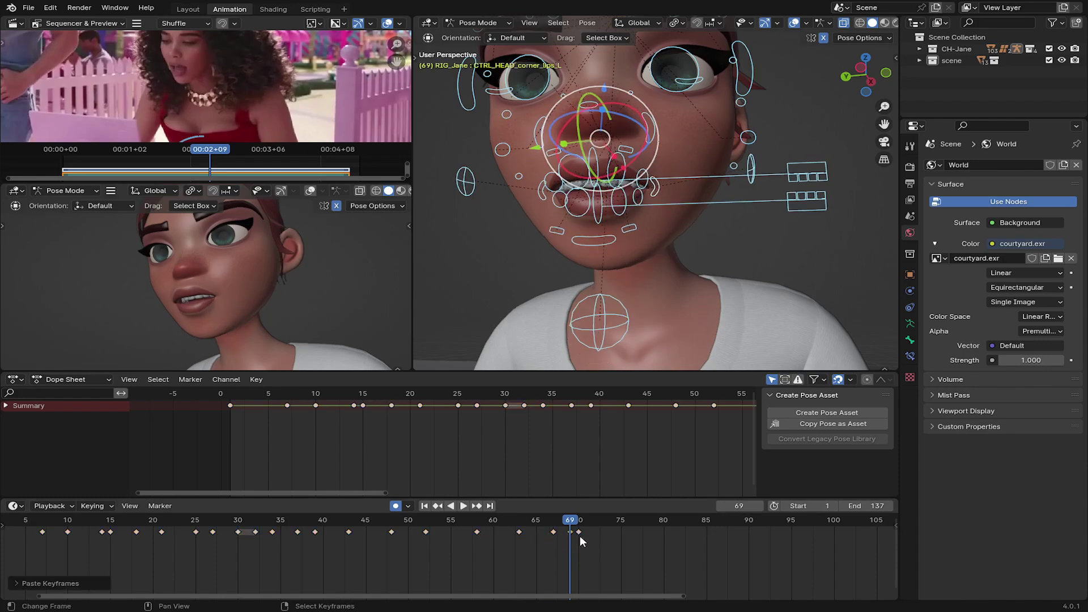
{"action": "key", "text": "space"}
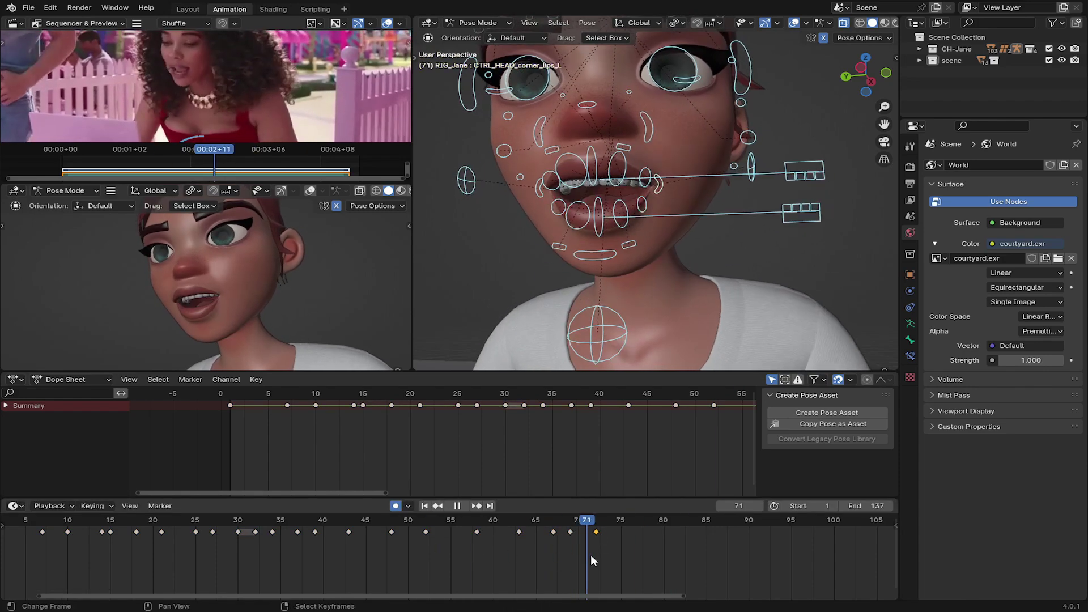
{"action": "mouse_move", "coordinate": [590, 556]}
{"action": "left_mouse_down"}
{"action": "mouse_move", "coordinate": [571, 550]}
{"action": "mouse_move", "coordinate": [620, 546]}
{"action": "left_mouse_up"}
{"action": "key", "text": "ctrl+z"}
Move the jaw at frame 75 and slide the left lip corner along Y
{"action": "key", "text": "g"}
{"action": "left_click", "coordinate": [600, 261]}
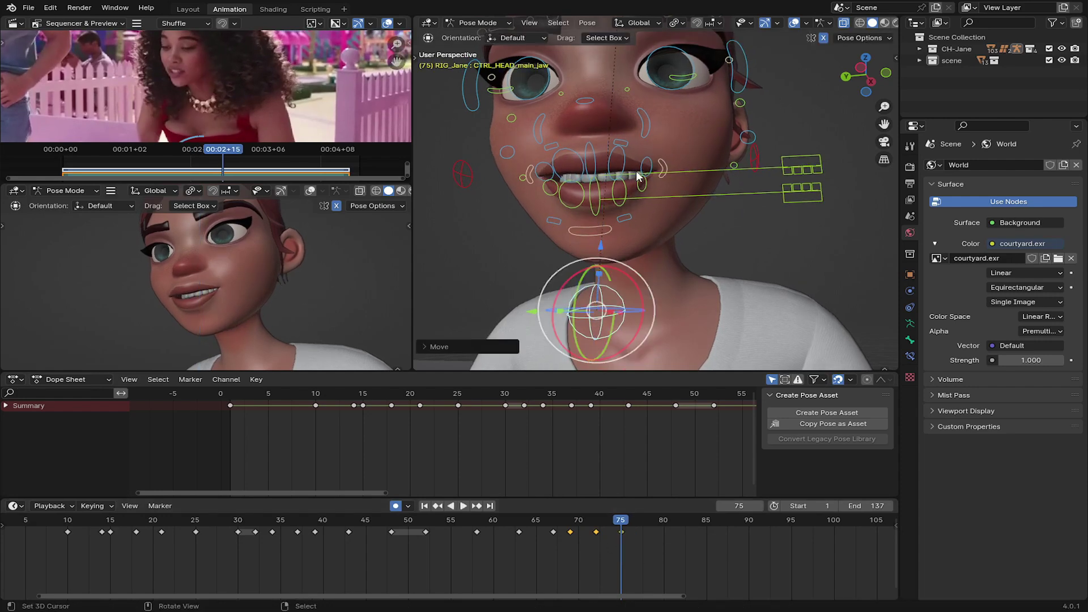
{"action": "left_click", "coordinate": [649, 180]}
{"action": "key", "text": "g"}
{"action": "key", "text": "y"}
{"action": "left_click", "coordinate": [578, 188]}
Review the mouth, then key the whole rig at frame 75 and play it back
{"action": "key", "text": "space"}
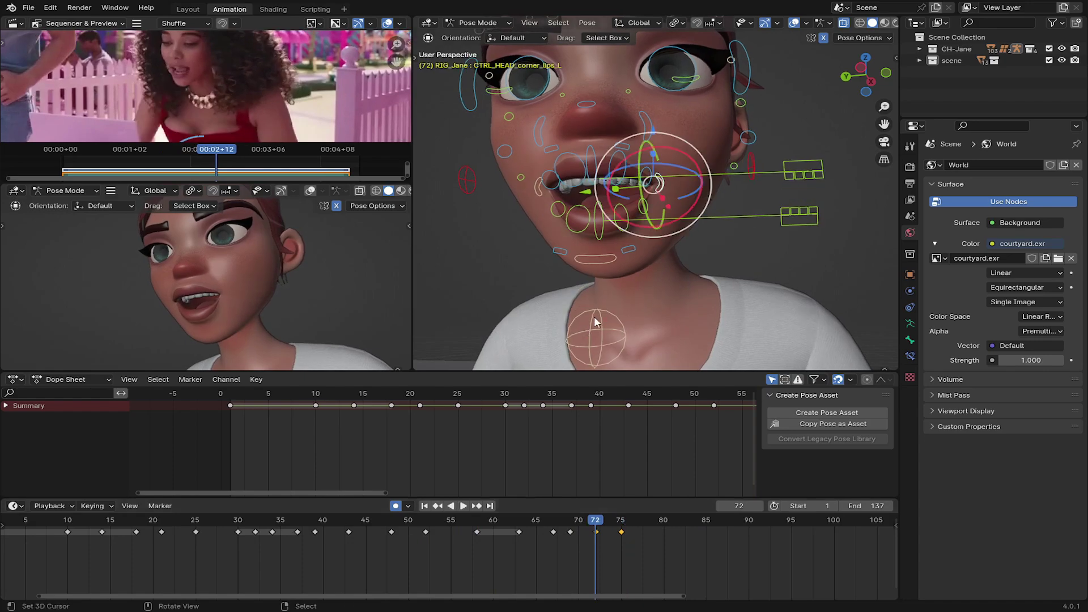
{"action": "left_click", "coordinate": [397, 544]}
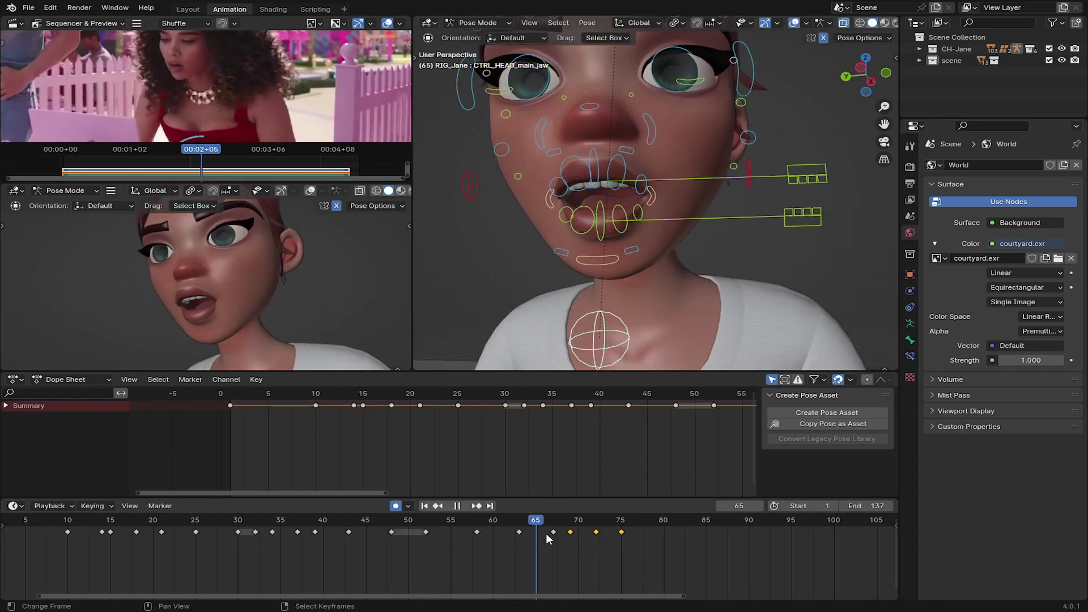
{"action": "left_click_drag", "start_coordinate": [470, 536], "coordinate": [621, 539]}
{"action": "key", "text": "space"}
{"action": "key", "text": "a"}
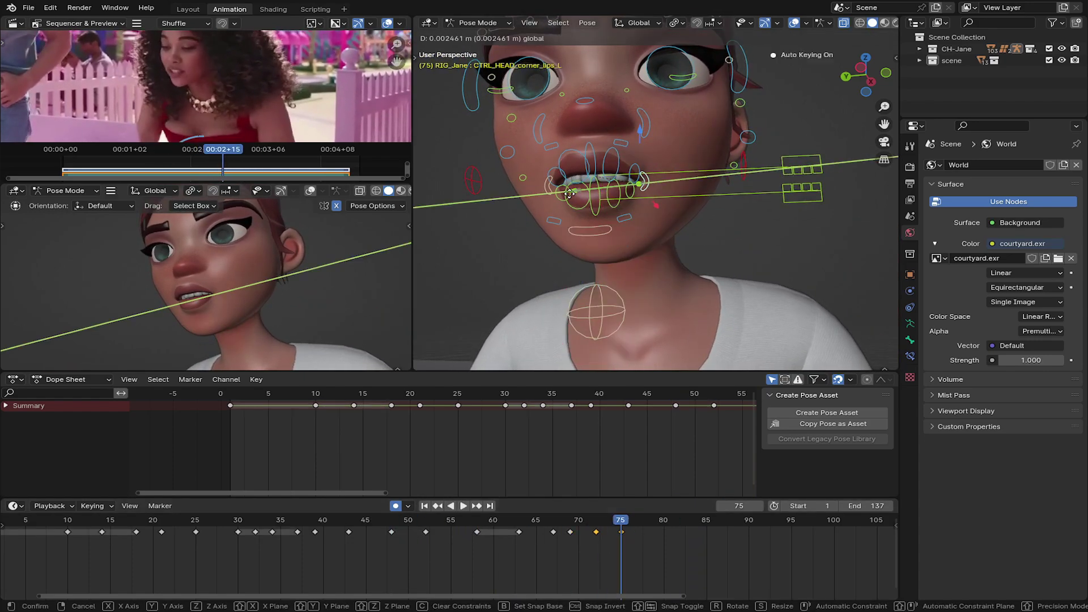
{"action": "key", "text": "i"}
{"action": "key", "text": "alt+a"}
{"action": "key", "text": "space"}
{"action": "middle_click_drag", "start_coordinate": [675, 563], "coordinate": [490, 553]}
Key the whole face rig at frame 80
{"action": "key", "text": "space"}
{"action": "left_click", "coordinate": [645, 180]}
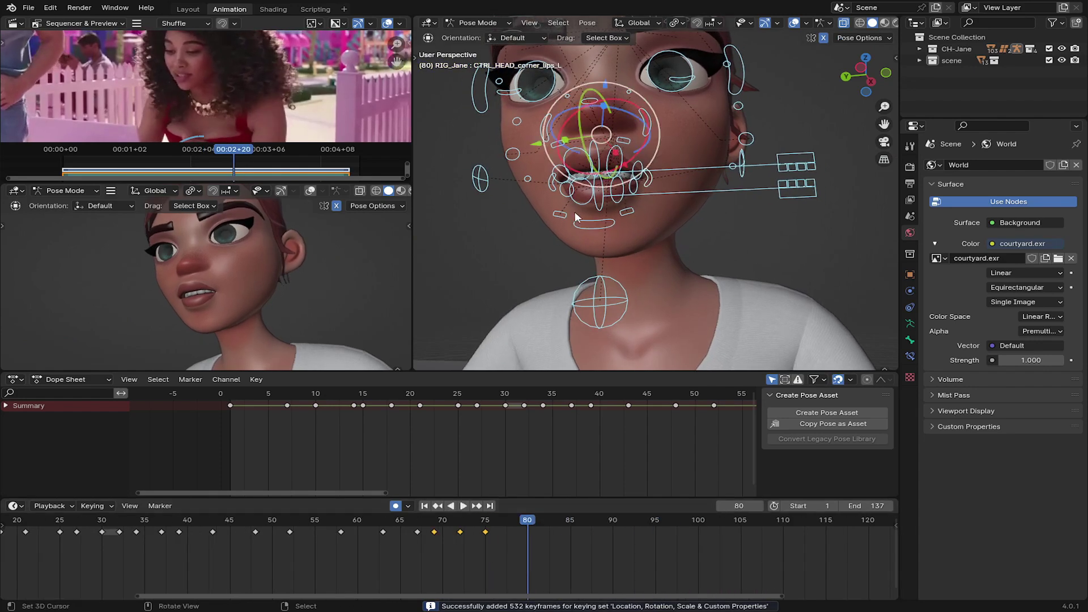
{"action": "mouse_move", "coordinate": [645, 180]}
{"action": "middle_mouse_down"}
{"action": "mouse_move", "coordinate": [621, 285]}
{"action": "mouse_move", "coordinate": [638, 266]}
{"action": "middle_mouse_up"}
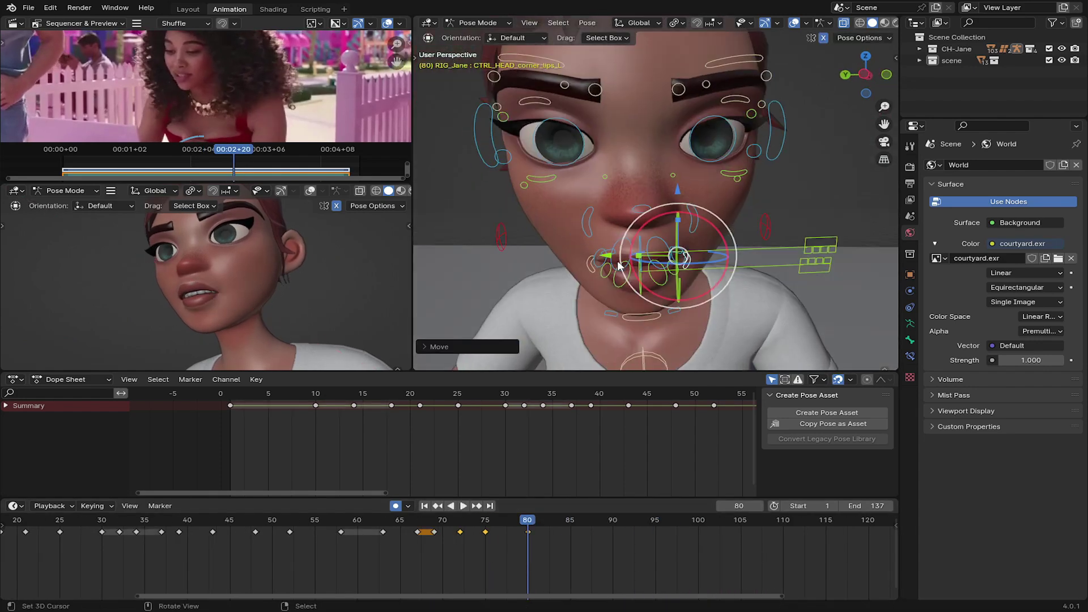
{"action": "left_click", "coordinate": [637, 263]}
{"action": "key", "text": "a"}
{"action": "key", "text": "i"}
{"action": "key", "text": "alt+a"}
{"action": "key", "text": "space"}
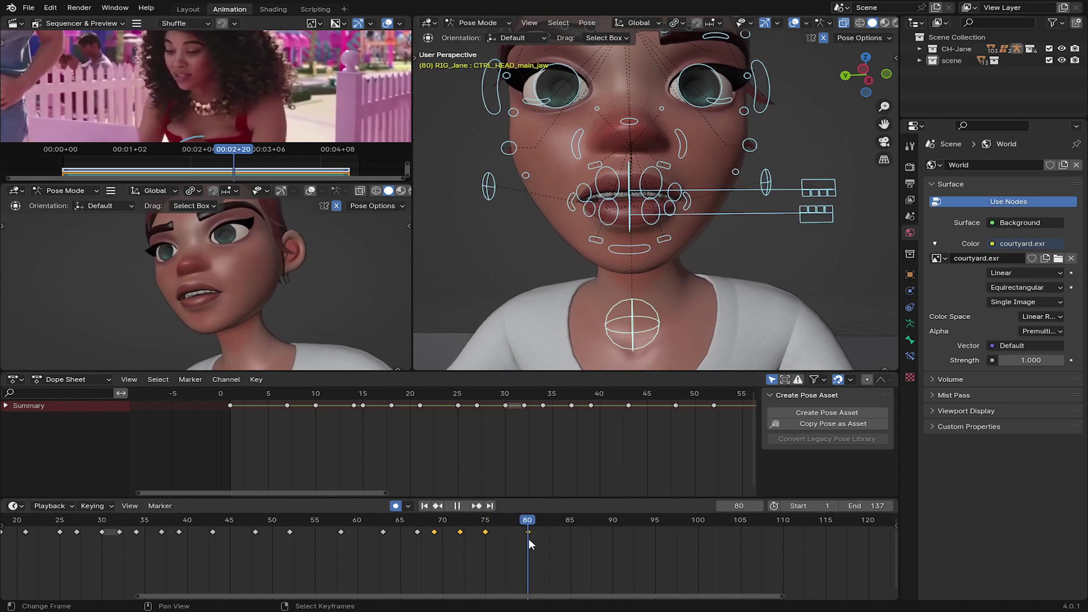
Key the rig at frame 84 and adjust the jaw height there
{"action": "key", "text": "space"}
{"action": "left_click", "coordinate": [658, 212]}
{"action": "mouse_move", "coordinate": [657, 212]}
{"action": "middle_mouse_down"}
{"action": "mouse_move", "coordinate": [560, 234]}
{"action": "mouse_move", "coordinate": [601, 180]}
{"action": "middle_mouse_up"}
{"action": "left_click", "coordinate": [601, 180]}
{"action": "key", "text": "i"}
{"action": "mouse_move", "coordinate": [451, 586]}
{"action": "left_mouse_down"}
{"action": "mouse_move", "coordinate": [426, 556]}
{"action": "mouse_move", "coordinate": [561, 548]}
{"action": "left_mouse_up"}
{"action": "left_click", "coordinate": [605, 337]}
{"action": "left_click_drag", "start_coordinate": [609, 332], "coordinate": [628, 334]}
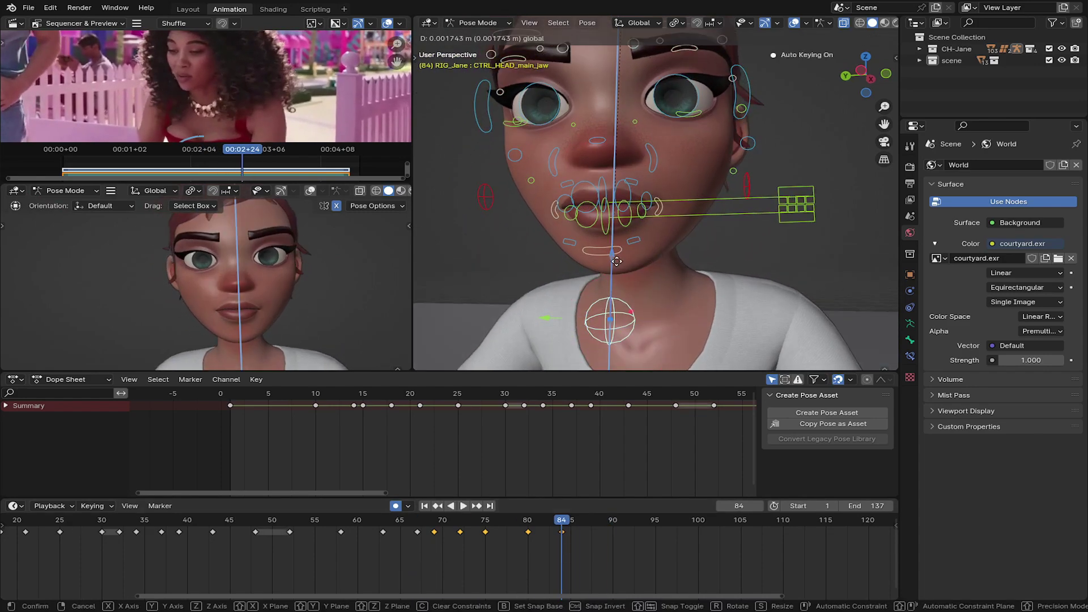
{"action": "left_click", "coordinate": [402, 550]}
{"action": "key", "text": "space"}
{"action": "key", "text": "space"}
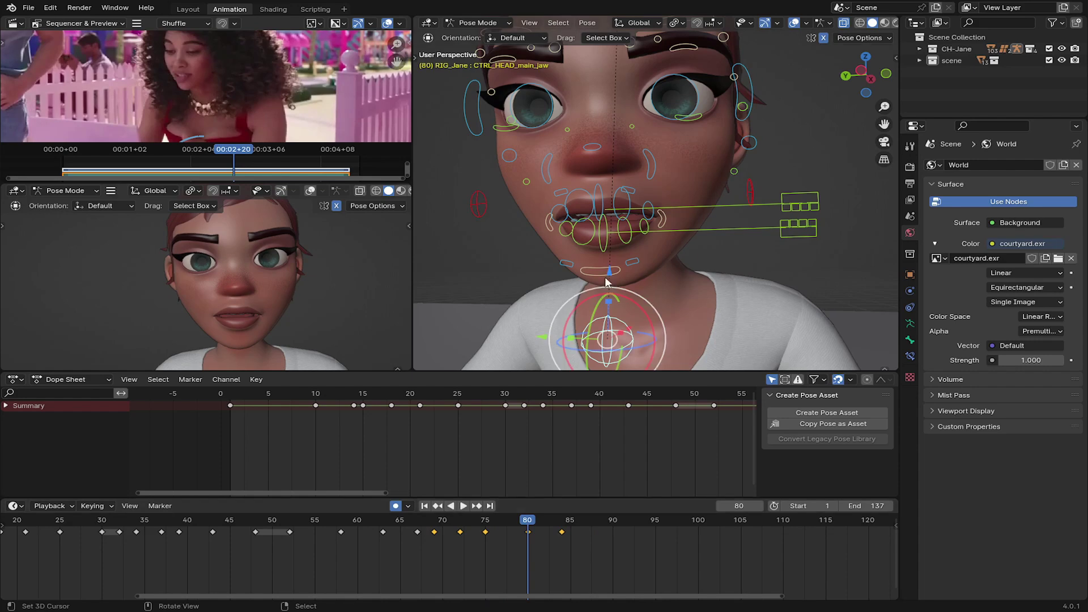
Rework the jaw vertically at frame 80, comparing with earlier frames
{"action": "left_click", "coordinate": [659, 217]}
{"action": "key", "text": "g"}
{"action": "left_click", "coordinate": [639, 190]}
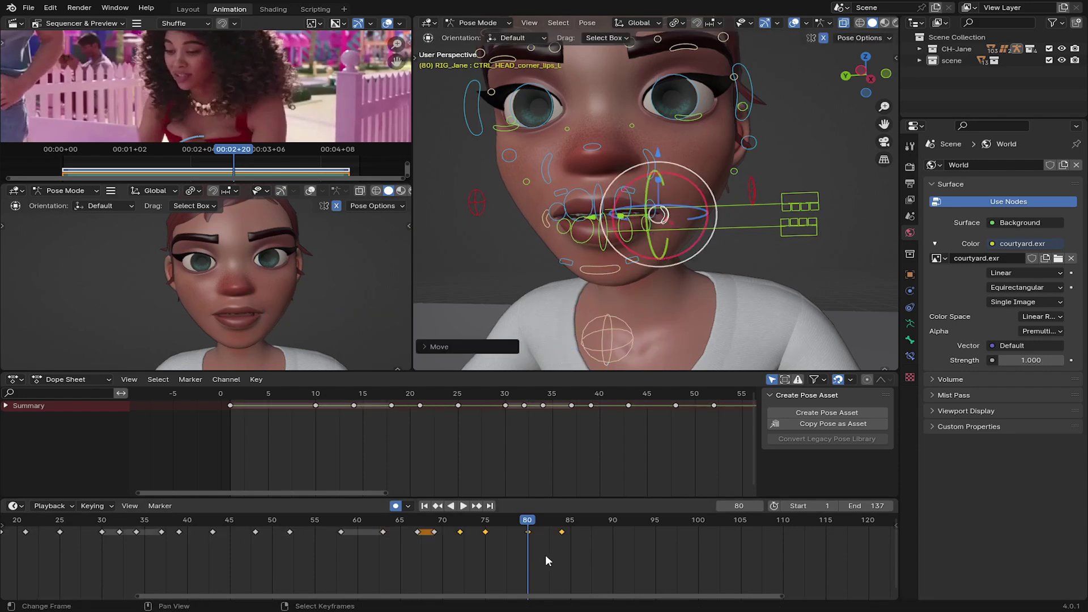
{"action": "mouse_move", "coordinate": [545, 556]}
{"action": "left_mouse_down"}
{"action": "mouse_move", "coordinate": [459, 549]}
{"action": "mouse_move", "coordinate": [529, 545]}
{"action": "left_mouse_up"}
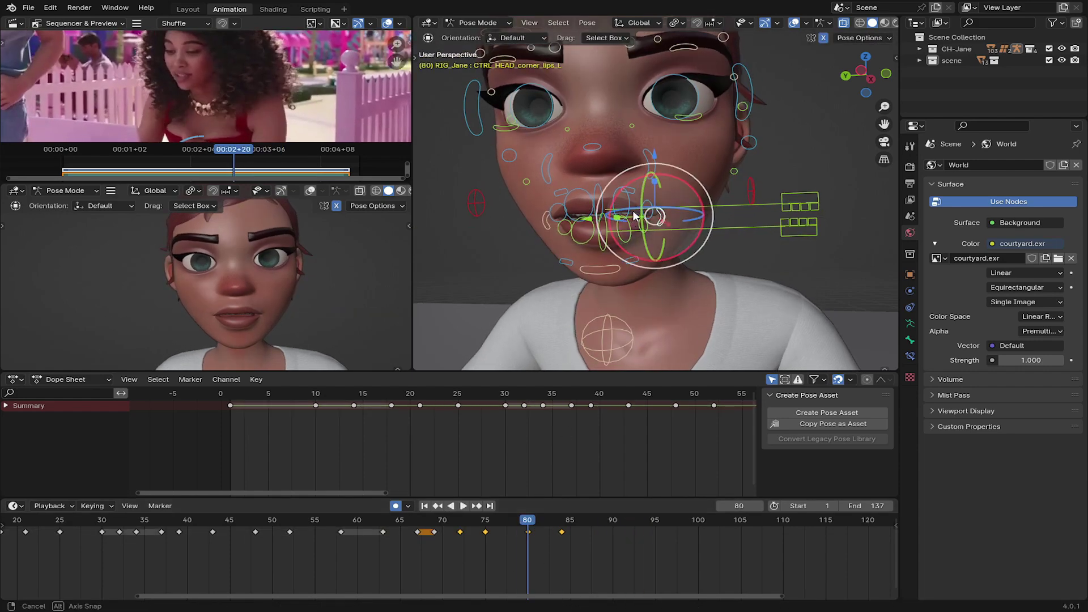
{"action": "left_click", "coordinate": [607, 339]}
{"action": "key", "text": "g"}
{"action": "key", "text": "z"}
{"action": "key", "text": "Escape"}
{"action": "key", "text": "g"}
{"action": "key", "text": "z"}
{"action": "left_click", "coordinate": [611, 266]}
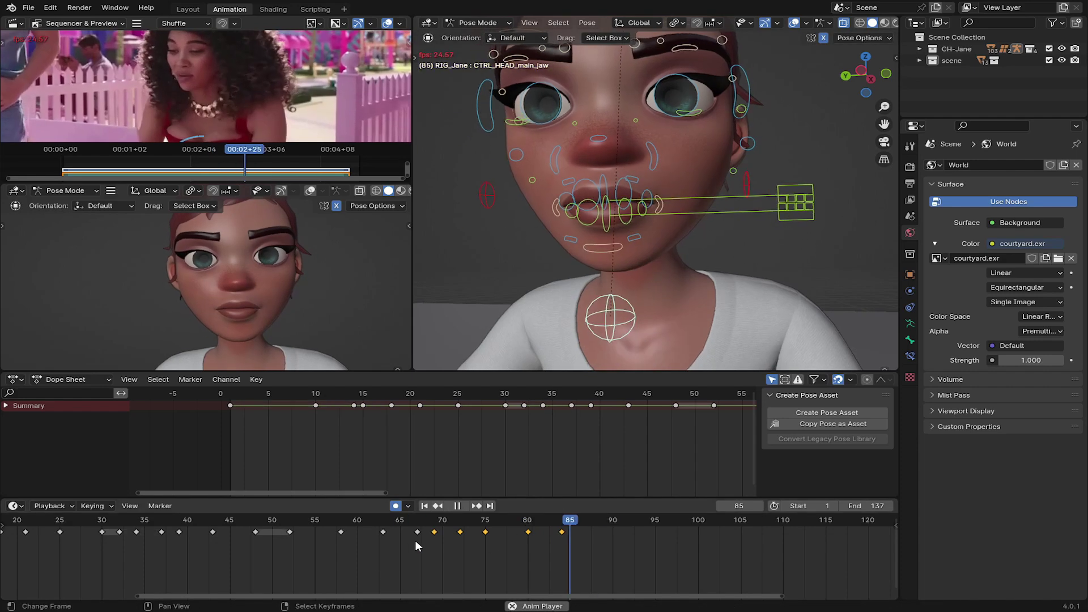
Refine the jaw height at frame 80 and key the mouth pose there
{"action": "left_click_drag", "start_coordinate": [415, 539], "coordinate": [528, 542]}
{"action": "key", "text": "g"}
{"action": "key", "text": "z"}
{"action": "left_click", "coordinate": [612, 271]}
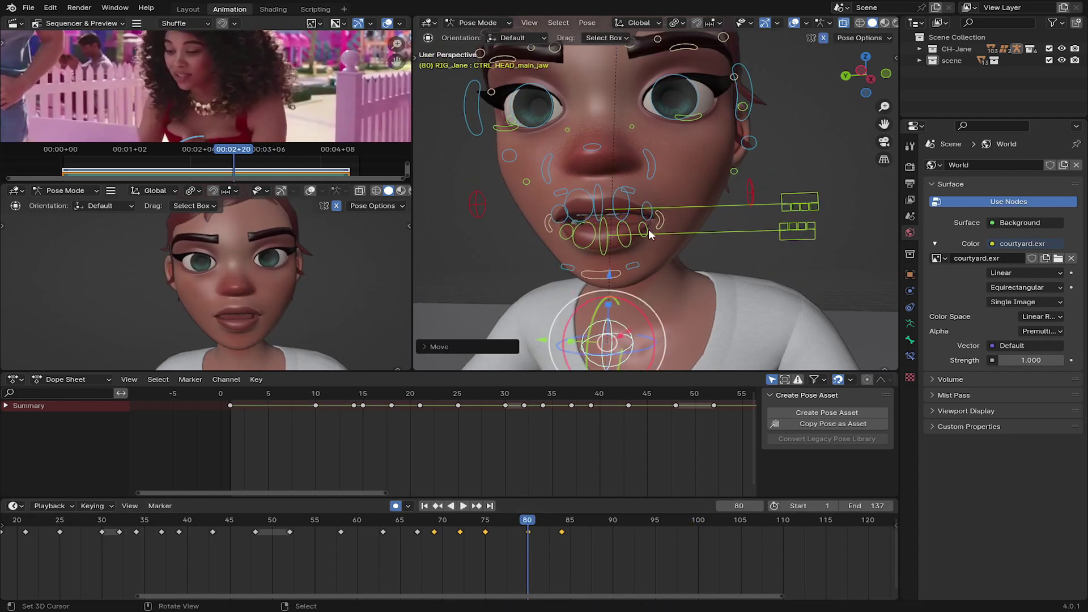
{"action": "left_click", "coordinate": [606, 215]}
{"action": "key", "text": "i"}
{"action": "left_click", "coordinate": [510, 461]}
{"action": "key", "text": "Up"}
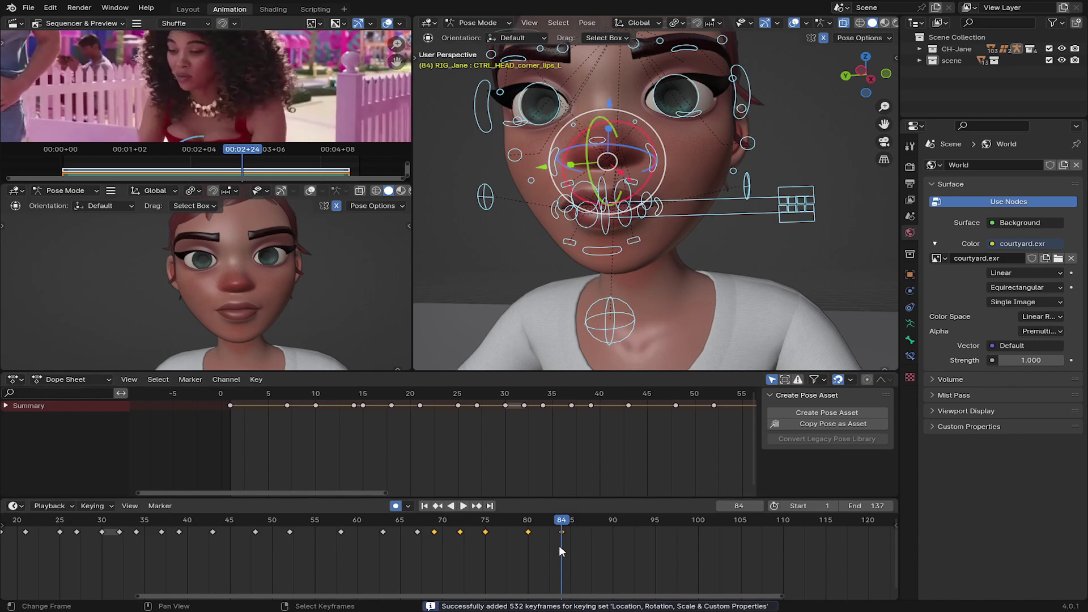
Move the jaw at frame 87 and key the whole rig there
{"action": "left_click_drag", "start_coordinate": [559, 545], "coordinate": [590, 546]}
{"action": "left_click", "coordinate": [614, 249]}
{"action": "key", "text": "g"}
{"action": "left_click", "coordinate": [654, 211]}
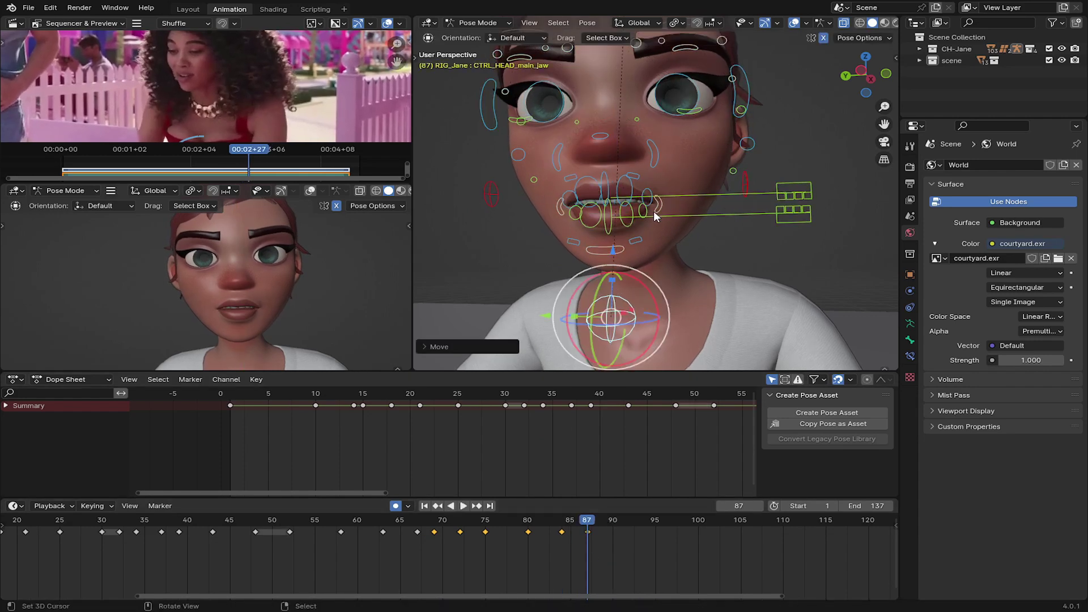
{"action": "middle_click_drag", "start_coordinate": [655, 211], "coordinate": [623, 227]}
{"action": "left_click", "coordinate": [605, 230]}
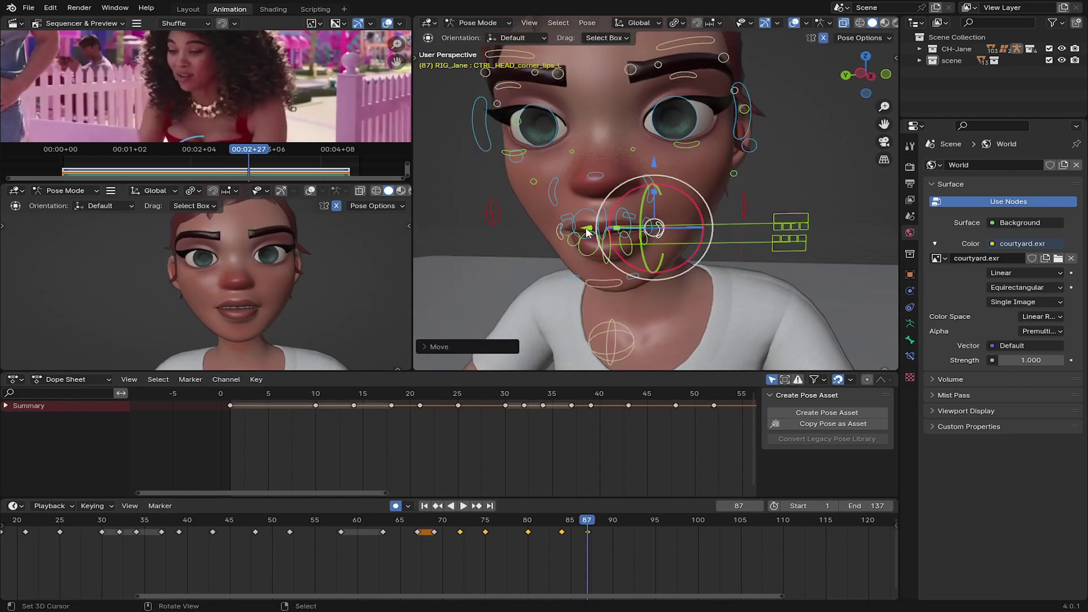
{"action": "key", "text": "a"}
{"action": "key", "text": "i"}
Move the left brow around frame 72 and paste the two copied keys
{"action": "left_click_drag", "start_coordinate": [590, 555], "coordinate": [462, 536]}
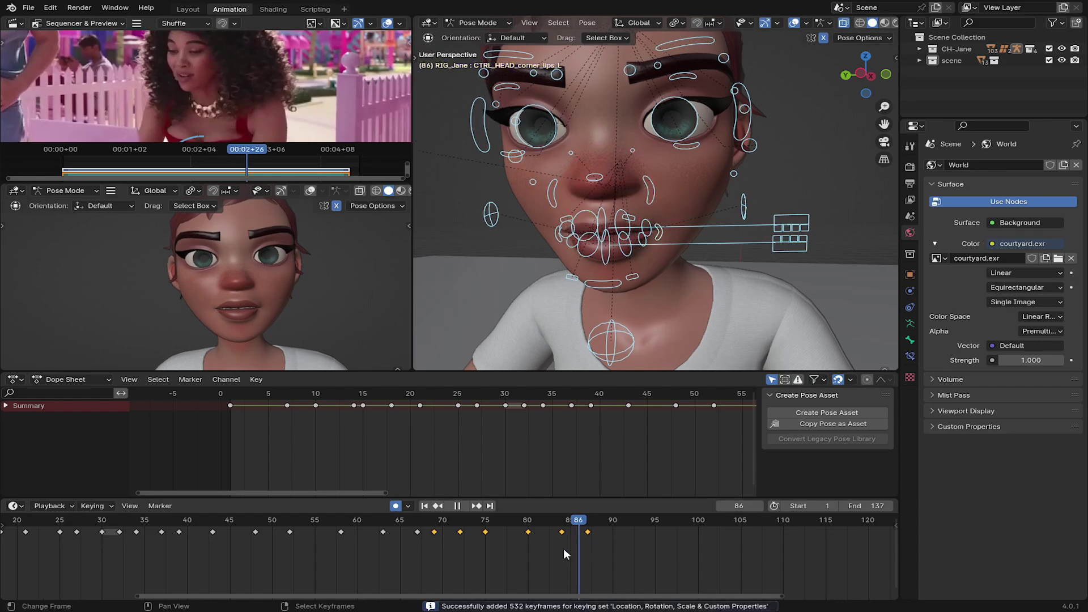
{"action": "left_click", "coordinate": [459, 533]}
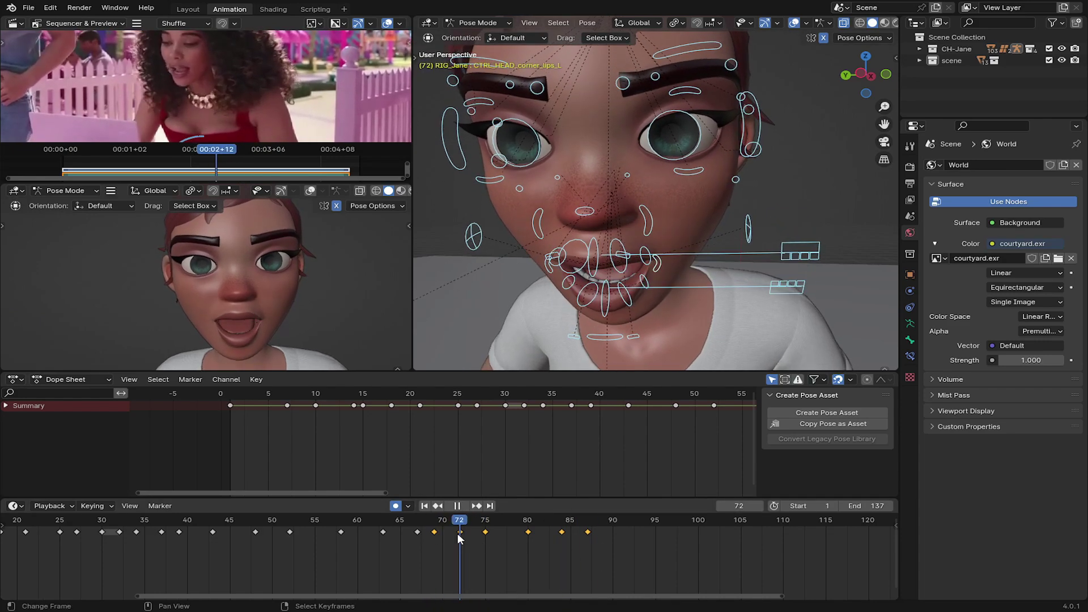
{"action": "left_click", "coordinate": [635, 126]}
{"action": "key", "text": "g"}
{"action": "key", "text": "ctrl+shift+space"}
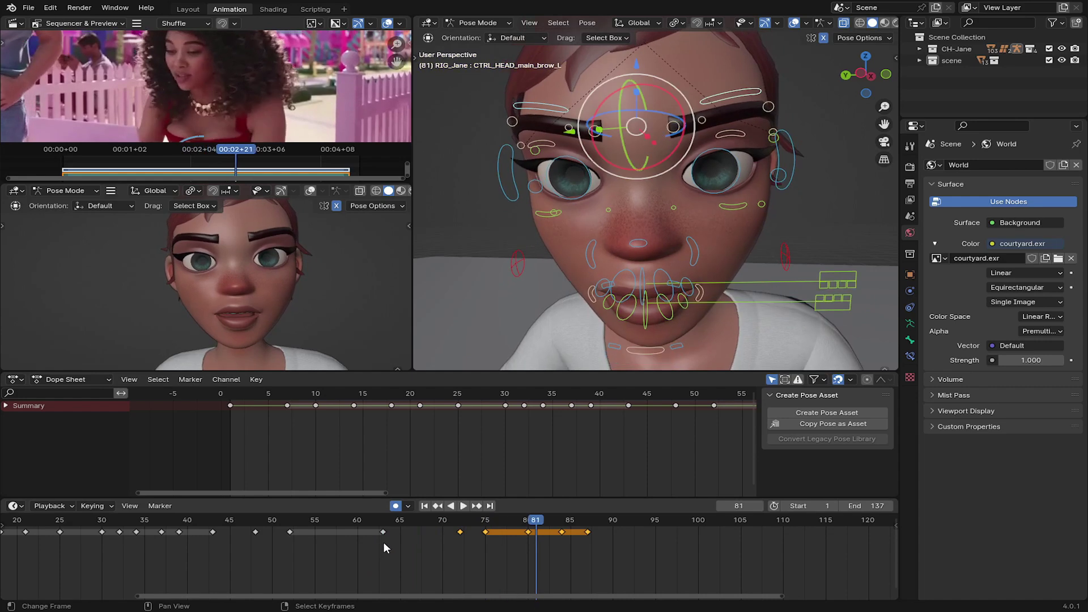
{"action": "key", "text": "ctrl+v"}
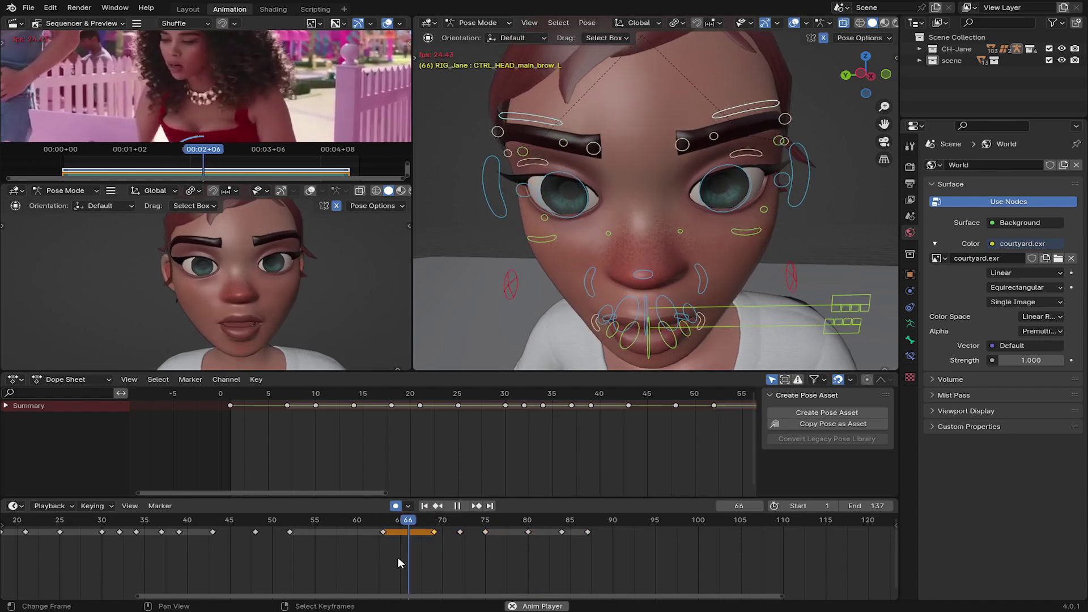
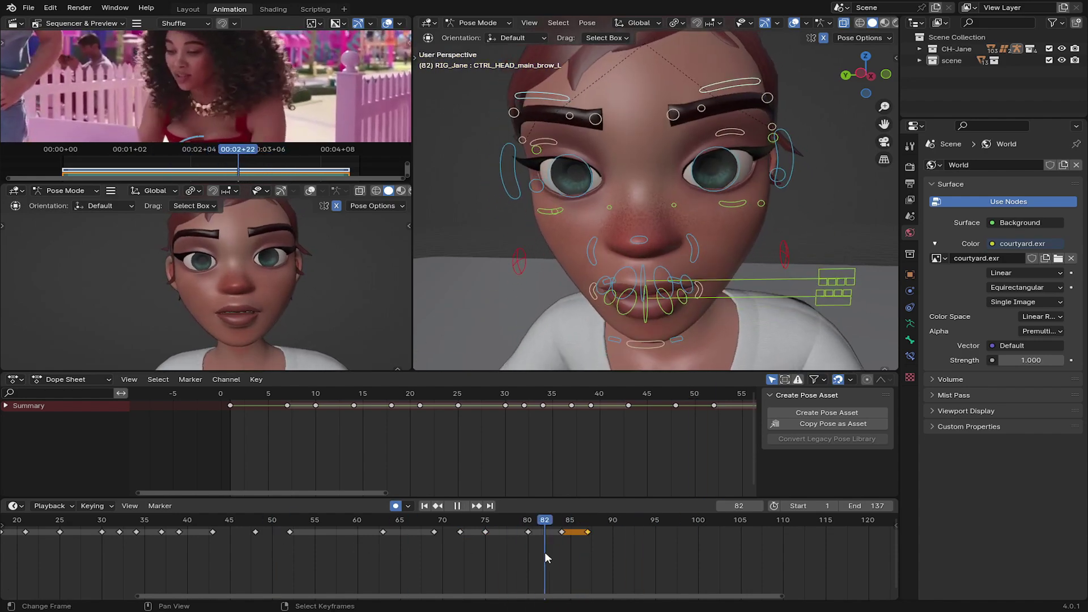
Key the full rig pose at frame 87, then key the main jaw pose at frame 93
{"action": "key", "text": "space"}
{"action": "key", "text": "a"}
{"action": "key", "text": "i"}
{"action": "middle_click_drag", "start_coordinate": [507, 551], "coordinate": [454, 543]}
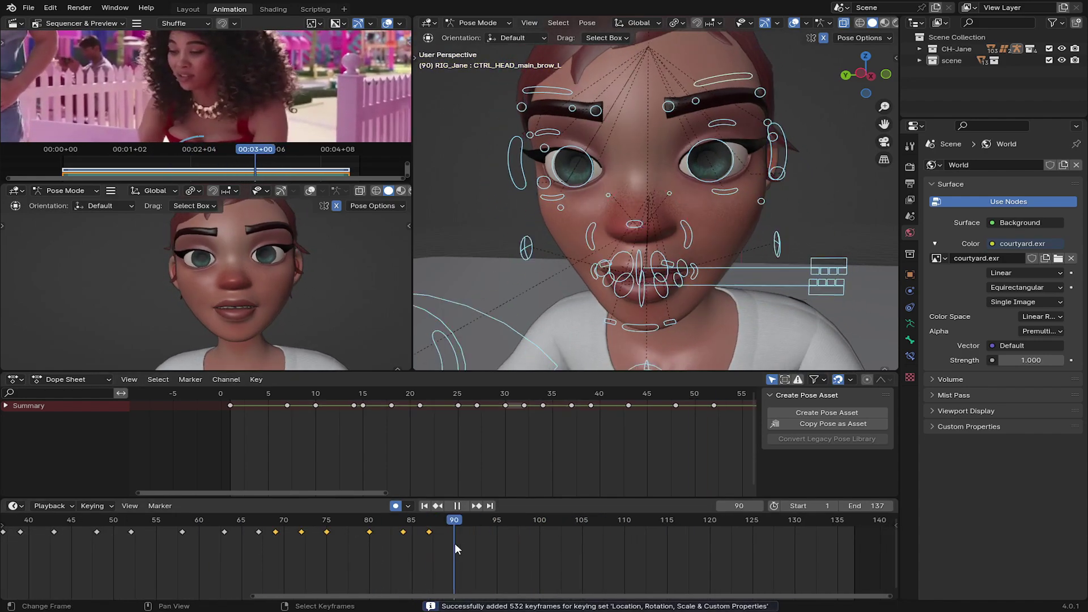
{"action": "left_click_drag", "start_coordinate": [455, 543], "coordinate": [481, 545]}
{"action": "middle_click_drag", "start_coordinate": [645, 315], "coordinate": [704, 149]}
{"action": "left_click", "coordinate": [658, 240]}
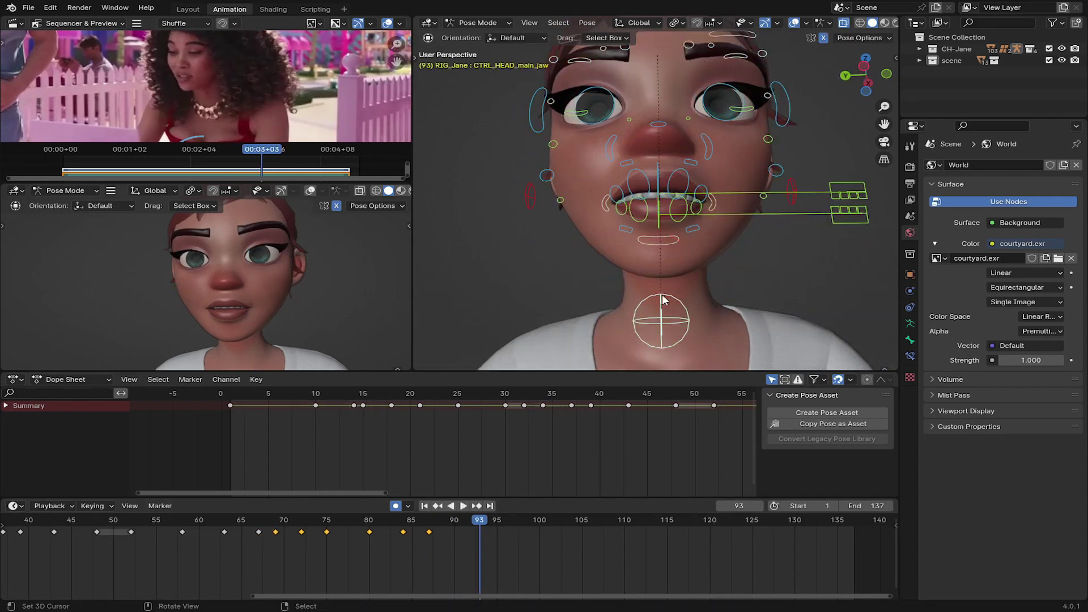
{"action": "key", "text": "r"}
Review the mouth playback, key every rig control, and settle on frame 99
{"action": "left_click", "coordinate": [303, 552]}
{"action": "key", "text": "space"}
{"action": "key", "text": "space"}
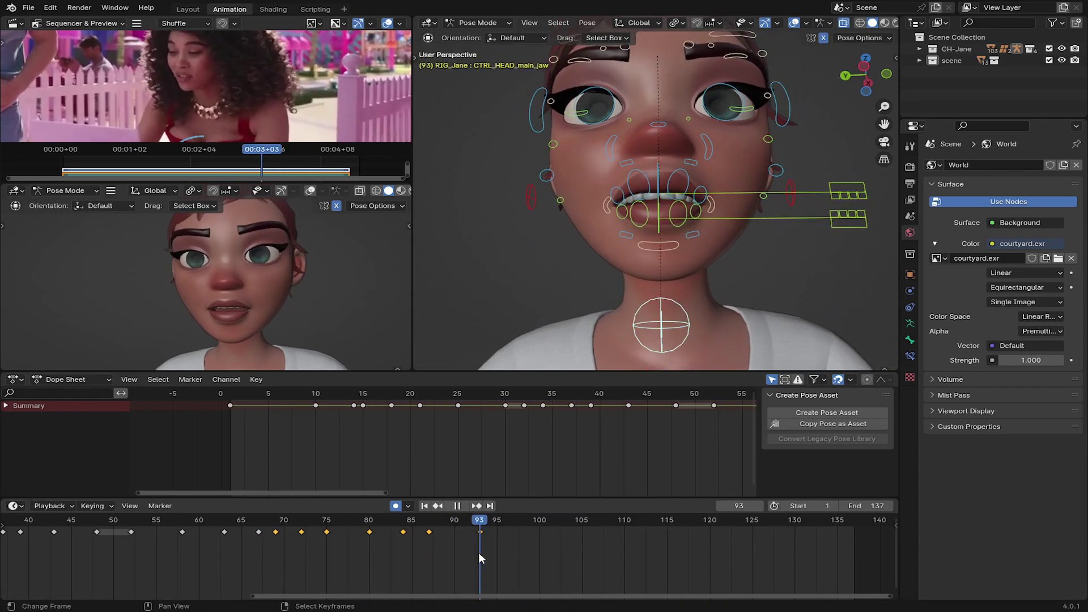
{"action": "key", "text": "a"}
{"action": "key", "text": "i"}
{"action": "left_click", "coordinate": [550, 554]}
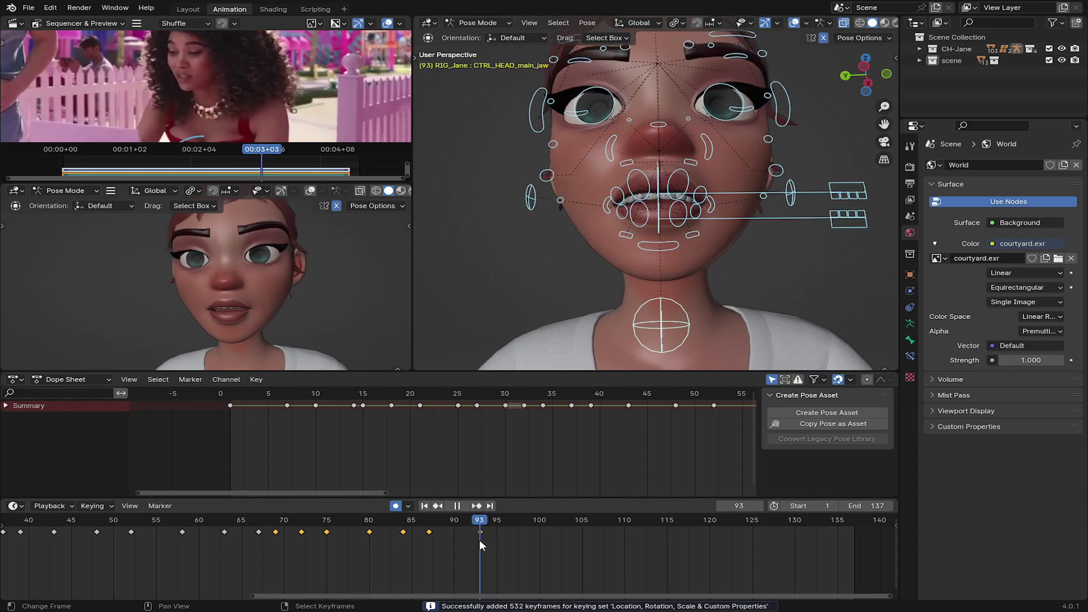
{"action": "left_click_drag", "start_coordinate": [550, 553], "coordinate": [532, 544]}
Reshape the left lip corner at frame 99 and review the lip pose
{"action": "left_click", "coordinate": [713, 217]}
{"action": "left_click", "coordinate": [704, 202]}
{"action": "key", "text": "g"}
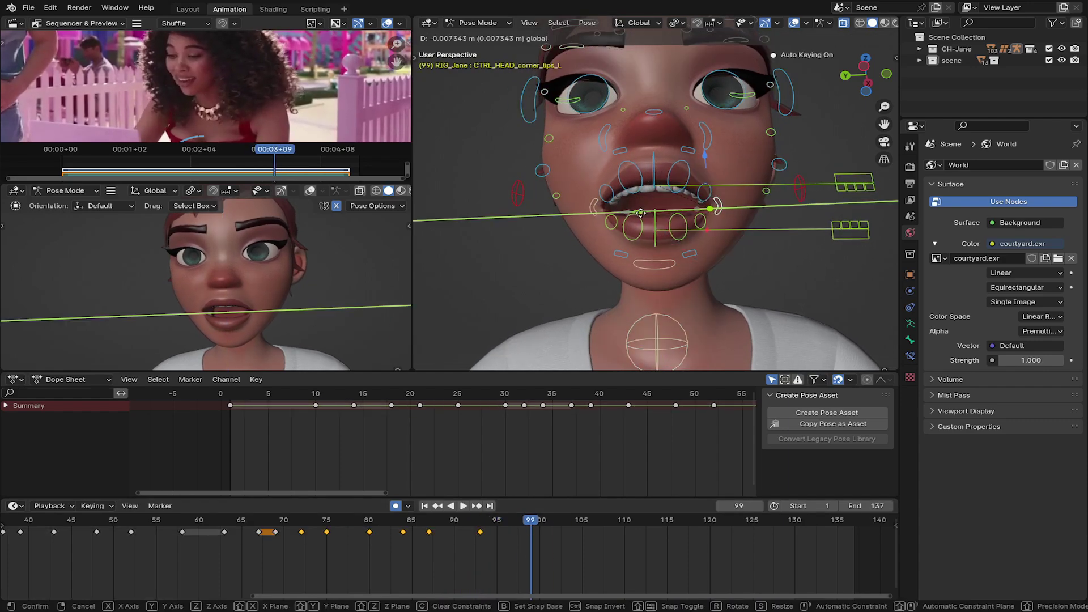
{"action": "key", "text": "Return"}
{"action": "key", "text": "space"}
{"action": "left_click_drag", "start_coordinate": [329, 539], "coordinate": [508, 551]}
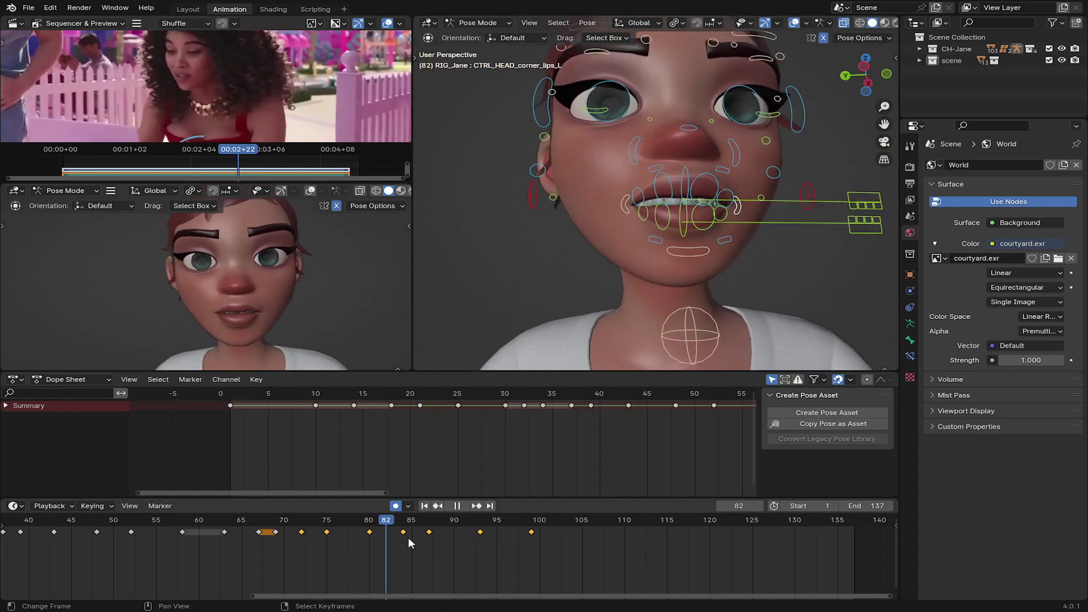
{"action": "key", "text": "Escape"}
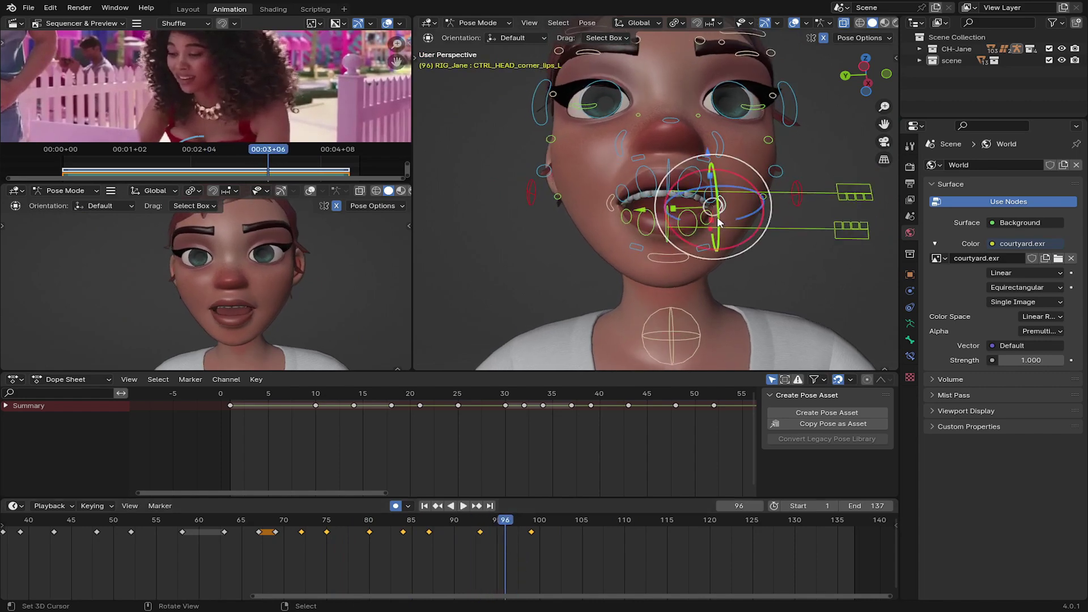
Key the full rig at frame 99, then raise the jaw at frame 102 to close the mouth
{"action": "key", "text": "alt+a"}
{"action": "key", "text": "i"}
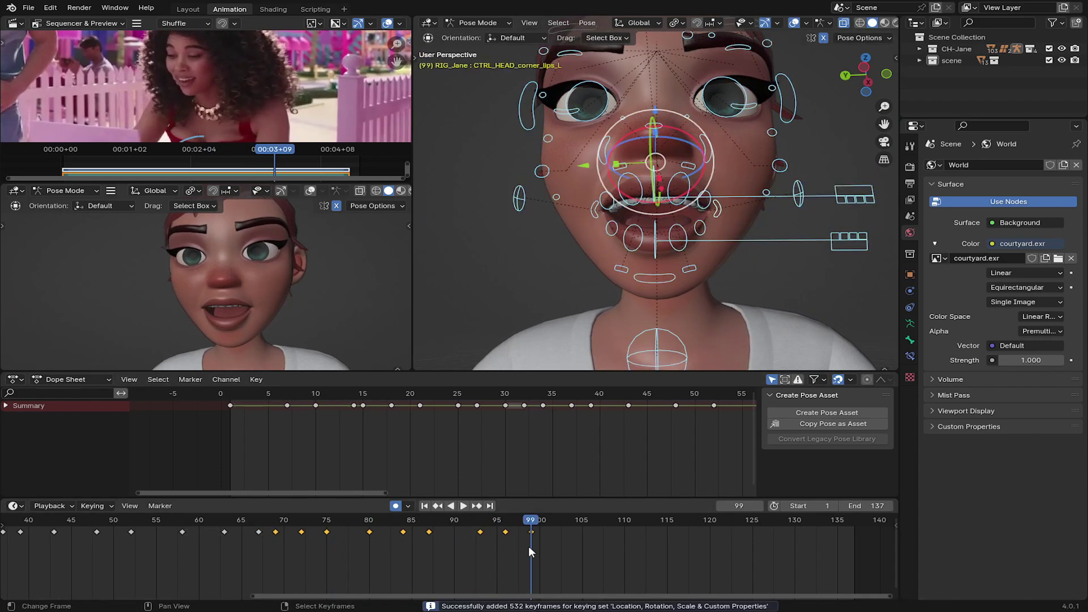
{"action": "left_click_drag", "start_coordinate": [528, 546], "coordinate": [556, 553]}
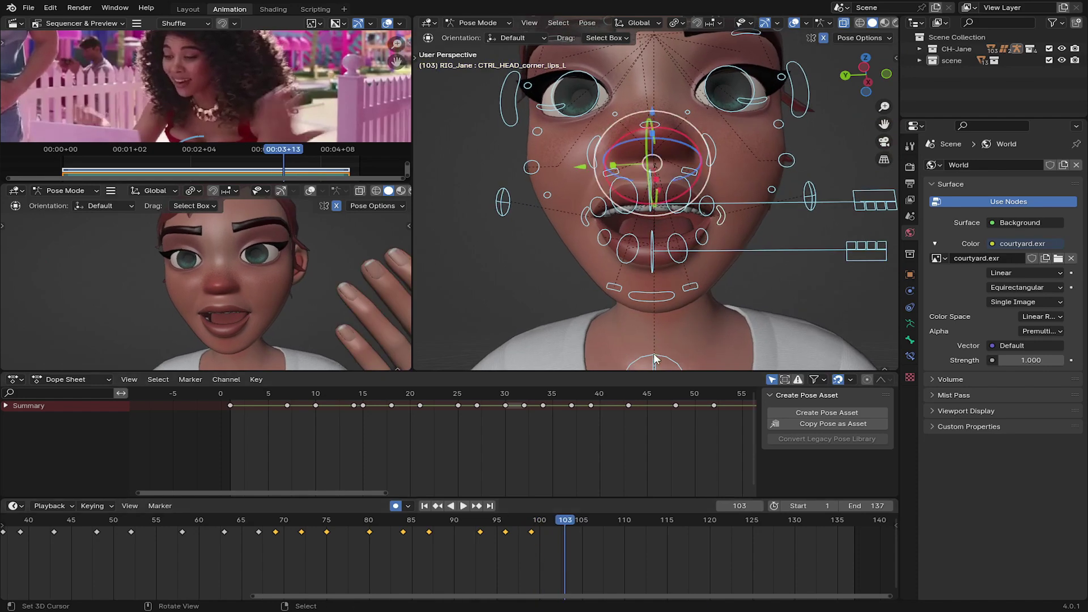
{"action": "left_click_drag", "start_coordinate": [655, 353], "coordinate": [655, 342]}
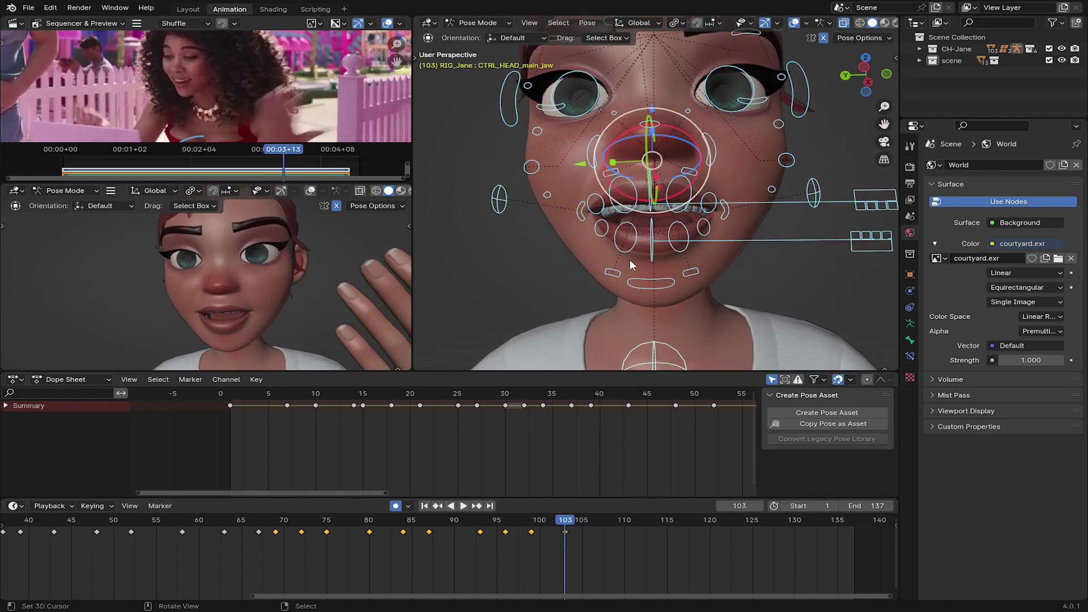
{"action": "key", "text": "space"}
Scrub from frame 94 to 107 and select the lip corner and lower lip controls close up
{"action": "left_click", "coordinate": [676, 197]}
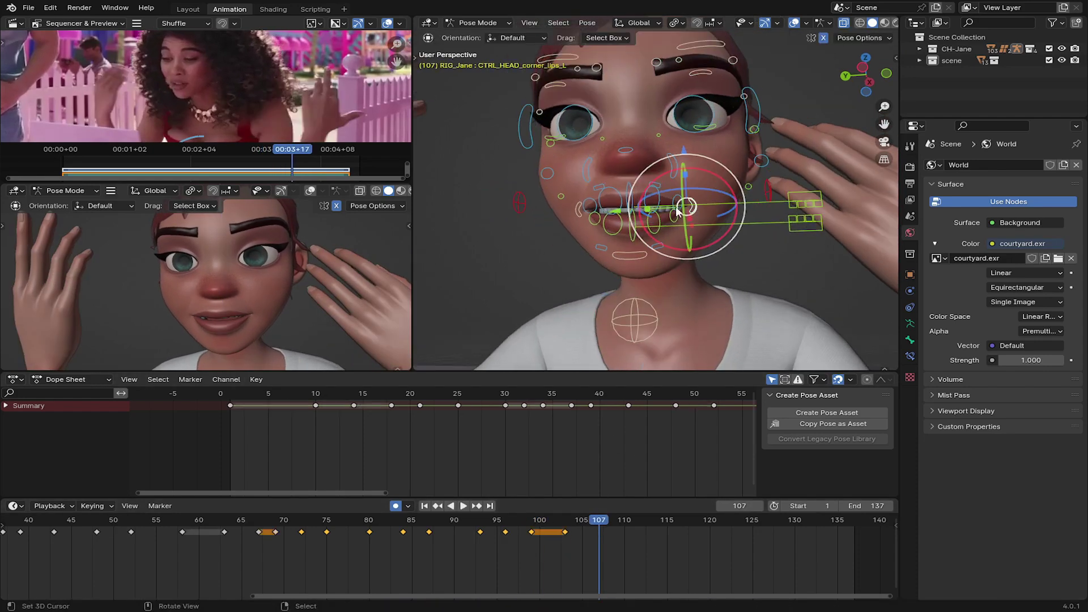
{"action": "left_click", "coordinate": [488, 536]}
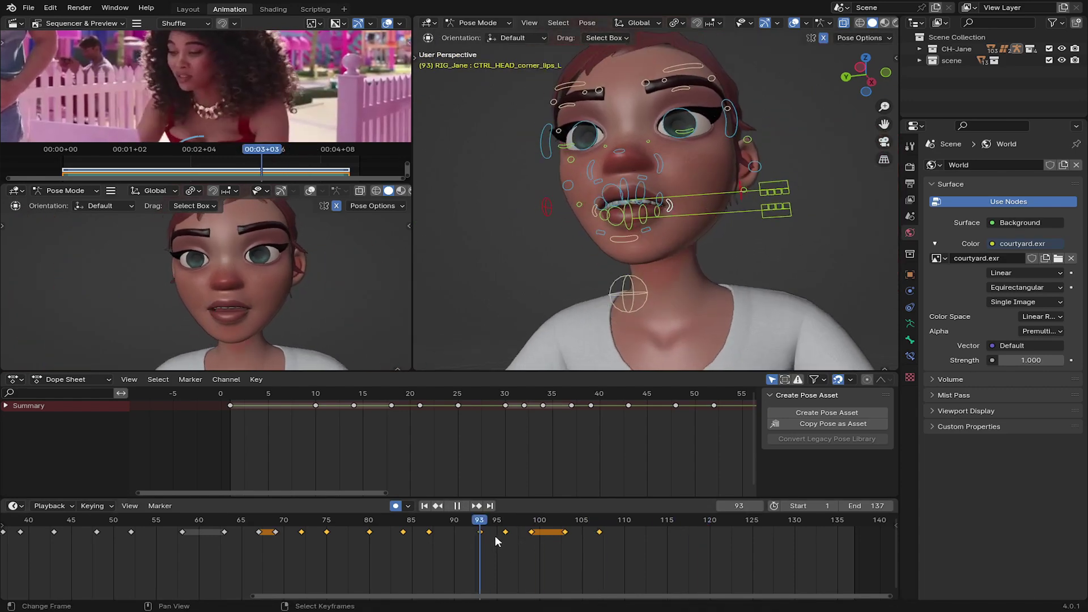
{"action": "left_click_drag", "start_coordinate": [495, 536], "coordinate": [600, 549]}
{"action": "left_click", "coordinate": [602, 220]}
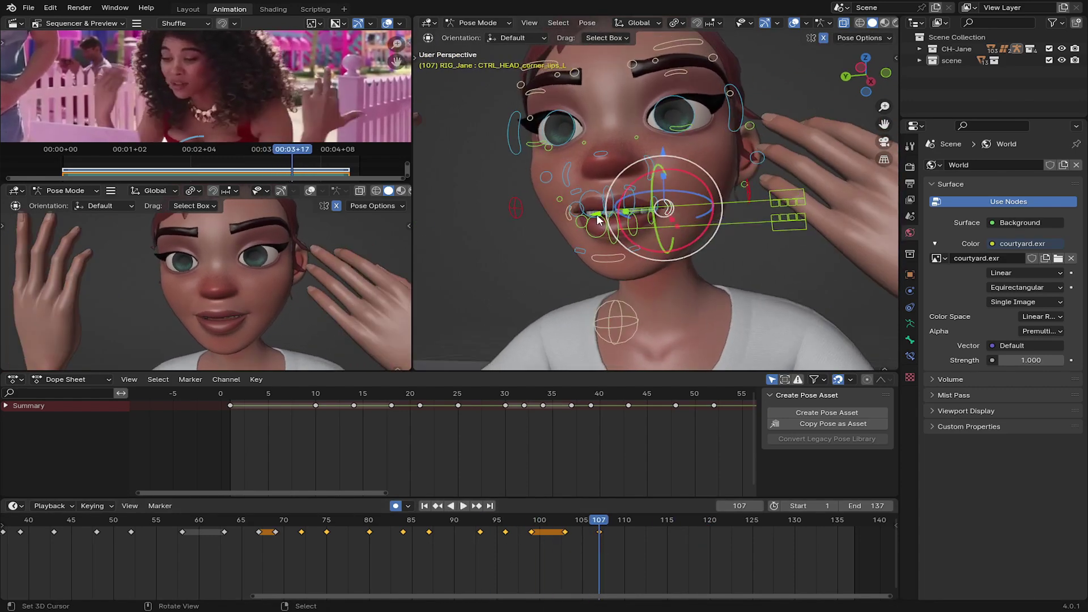
{"action": "mouse_move", "coordinate": [657, 215]}
{"action": "middle_mouse_down"}
{"action": "mouse_move", "coordinate": [788, 273]}
{"action": "mouse_move", "coordinate": [567, 226]}
{"action": "middle_mouse_up"}
Key the whole rig at frame 107, then move the left lip corner into place at frame 113
{"action": "scroll", "coordinate": [786, 272], "scroll_direction": "up", "scroll_amount": 2}
{"action": "key", "text": "i"}
{"action": "left_click_drag", "start_coordinate": [538, 553], "coordinate": [652, 557]}
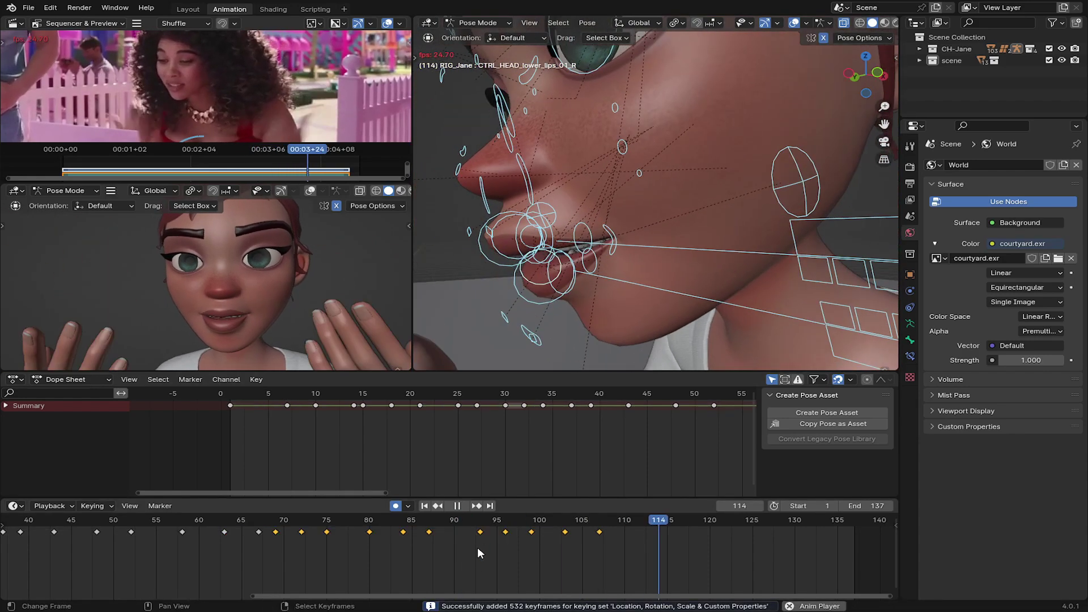
{"action": "middle_click_drag", "start_coordinate": [652, 283], "coordinate": [709, 199]}
{"action": "left_click", "coordinate": [697, 267]}
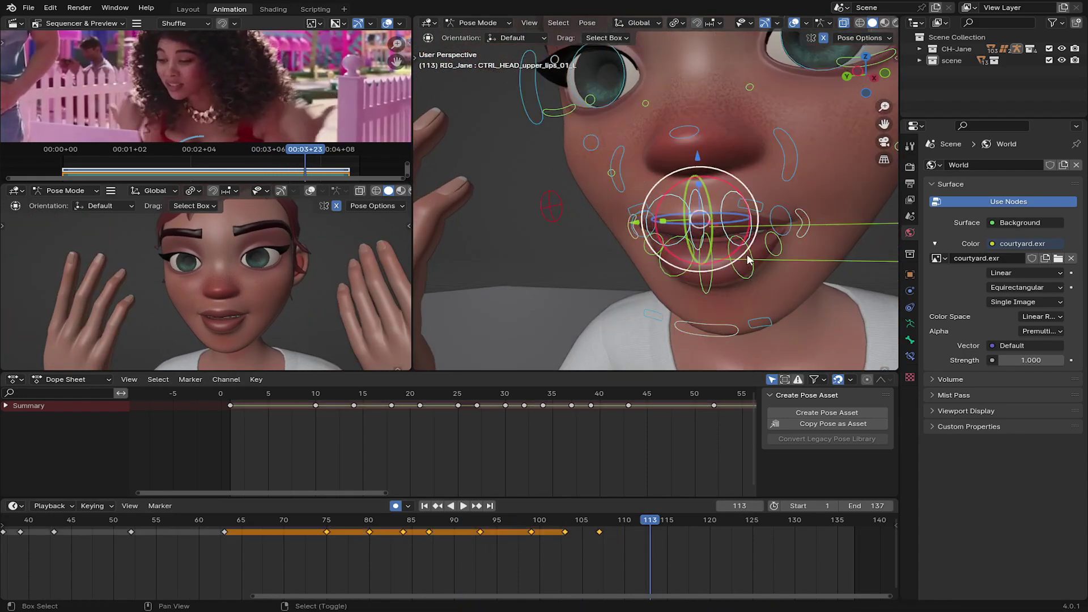
{"action": "middle_click_drag", "start_coordinate": [730, 267], "coordinate": [730, 154], "text": "shift"}
{"action": "left_click", "coordinate": [693, 140]}
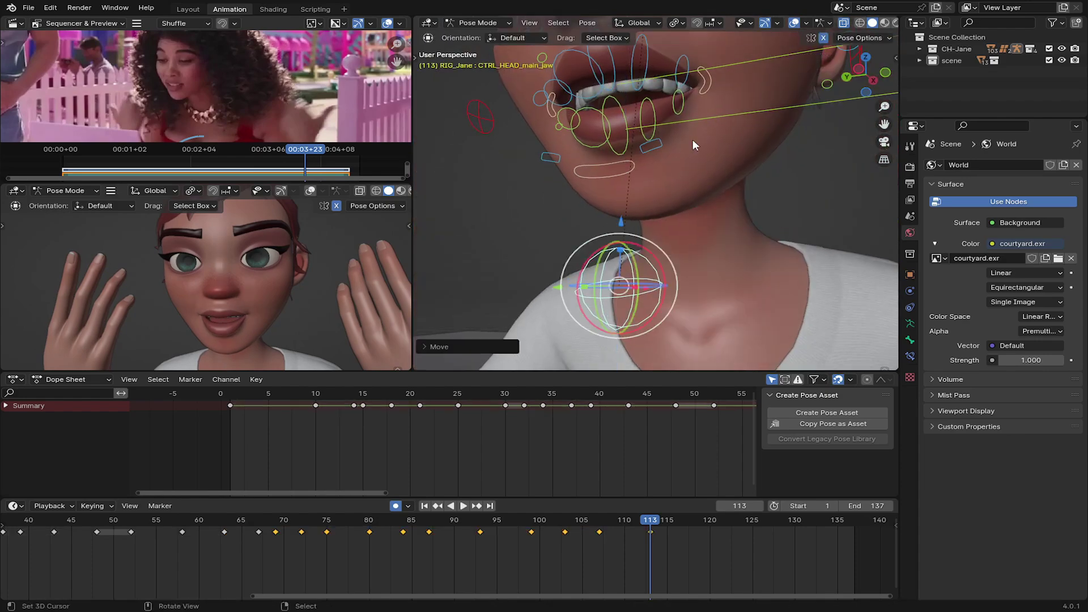
{"action": "key", "text": "g"}
{"action": "left_click", "coordinate": [576, 419]}
Play back the lip motion from frame 107 and stop at frame 118
{"action": "key", "text": "space"}
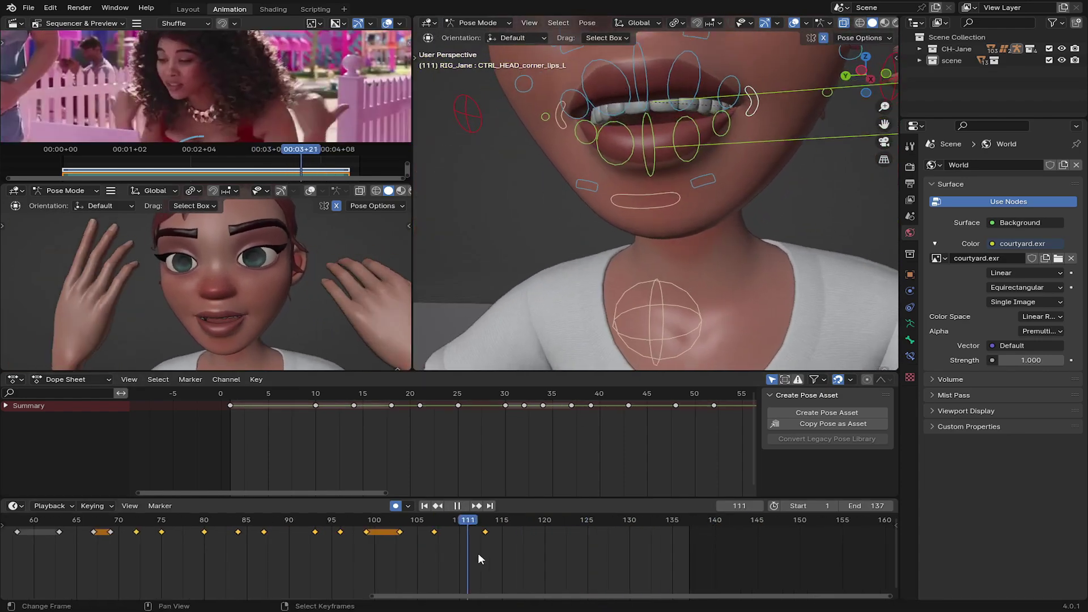
{"action": "mouse_move", "coordinate": [324, 540]}
{"action": "left_mouse_down"}
{"action": "mouse_move", "coordinate": [434, 539]}
{"action": "mouse_move", "coordinate": [528, 560]}
{"action": "mouse_move", "coordinate": [517, 557]}
{"action": "left_mouse_up"}
{"action": "key", "text": "space"}
{"action": "scroll", "coordinate": [611, 319], "scroll_direction": "down", "scroll_amount": 3}
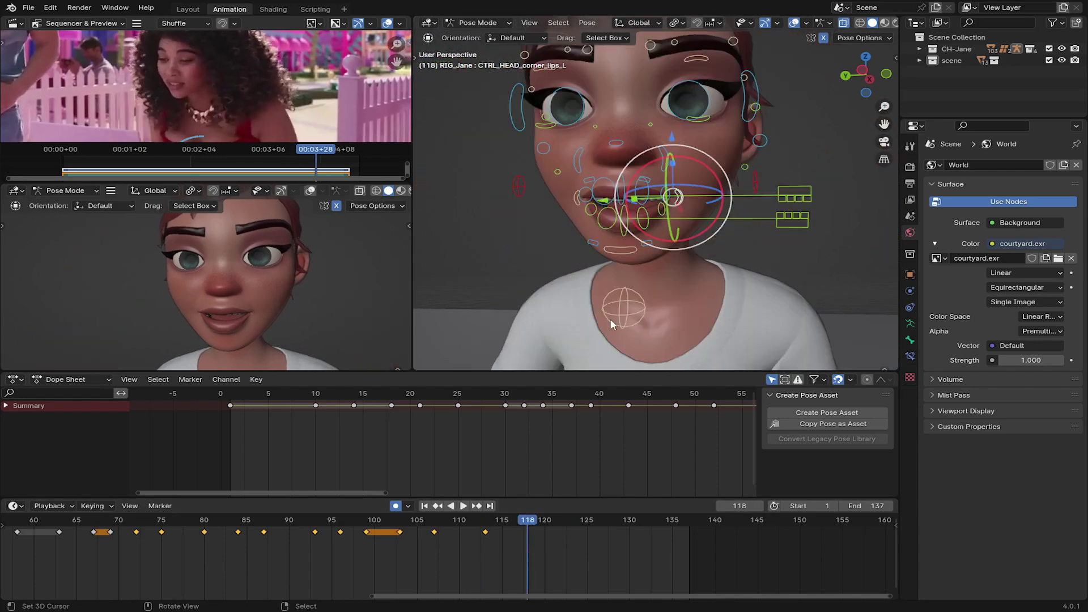
Reposition the left lip corner at frame 118
{"action": "left_click", "coordinate": [690, 212]}
{"action": "key", "text": "g"}
{"action": "left_click", "coordinate": [686, 207]}
{"action": "key", "text": "space"}
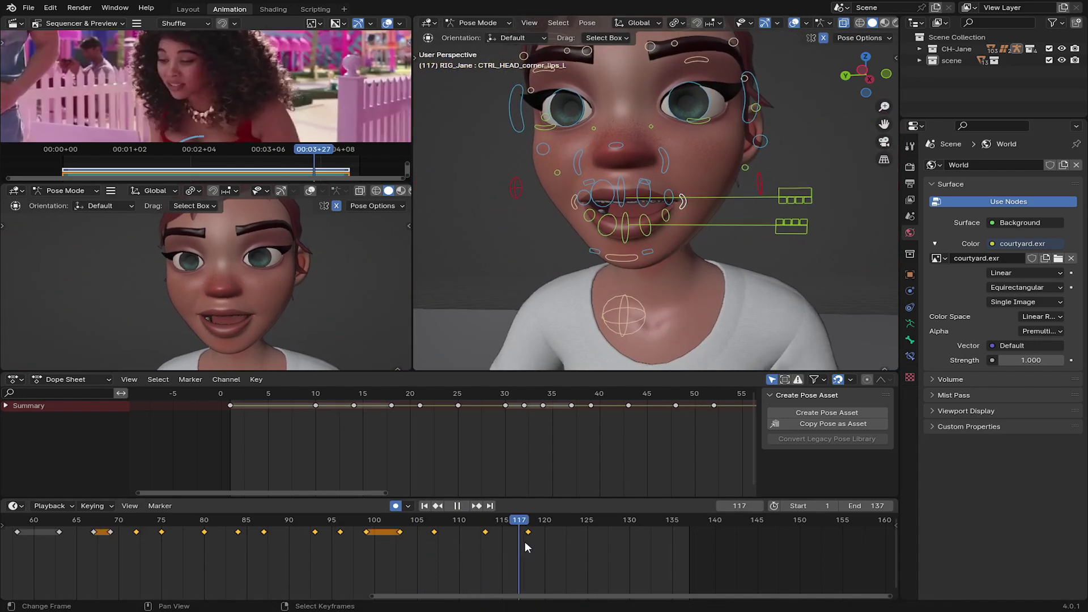
Key the full rig pose at frame 121
{"action": "mouse_move", "coordinate": [525, 542]}
{"action": "left_mouse_down"}
{"action": "mouse_move", "coordinate": [606, 552]}
{"action": "mouse_move", "coordinate": [557, 543]}
{"action": "left_mouse_up"}
{"action": "key", "text": "space"}
{"action": "key", "text": "i"}
{"action": "key", "text": "space"}
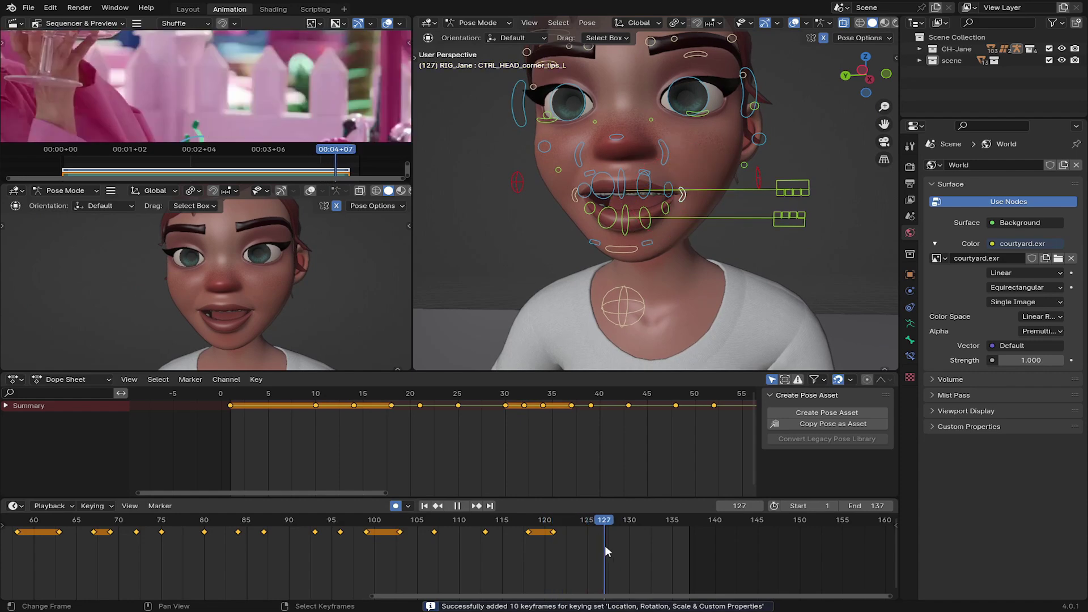
{"action": "key", "text": "space"}
Adjust the jaw and key the full rig at frame 128, reviewing up to frame 132
{"action": "key", "text": "s"}
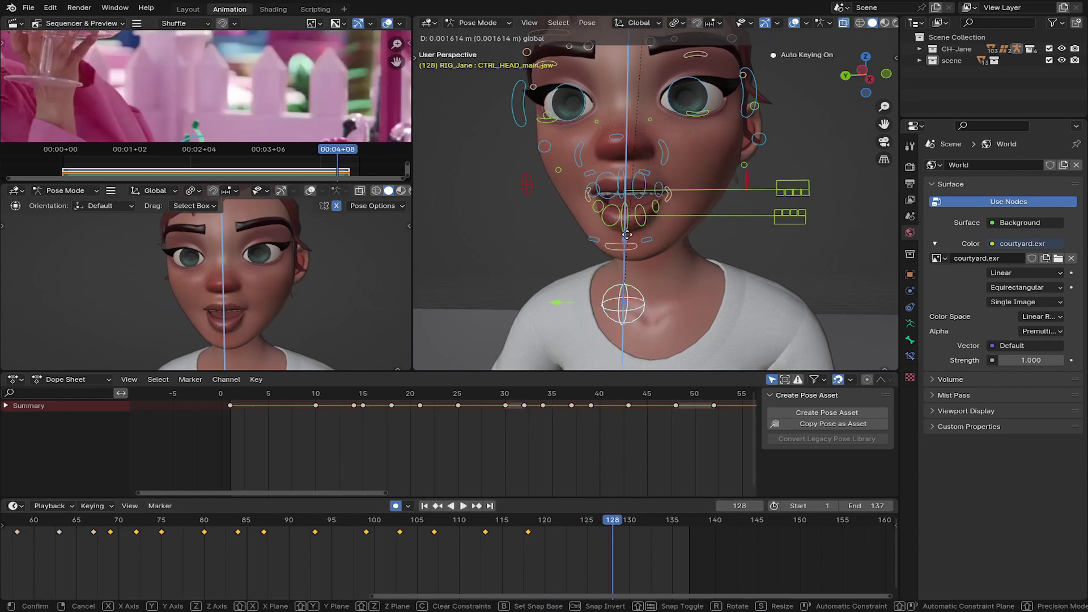
{"action": "key", "text": "Escape"}
{"action": "key", "text": "s"}
{"action": "key", "text": "Escape"}
{"action": "key", "text": "i"}
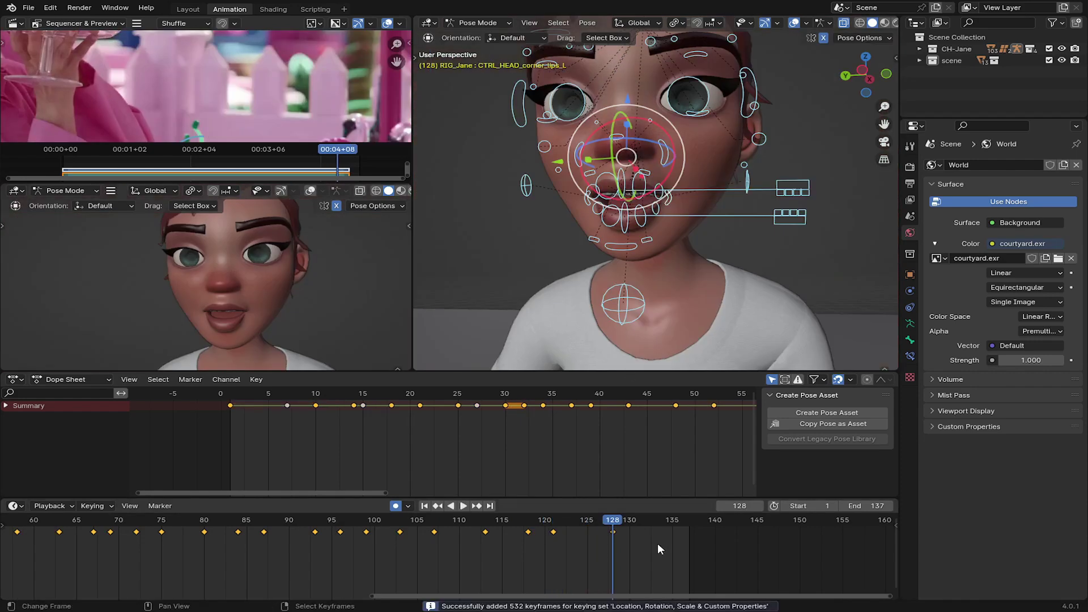
{"action": "key", "text": "space"}
{"action": "key", "text": "space"}
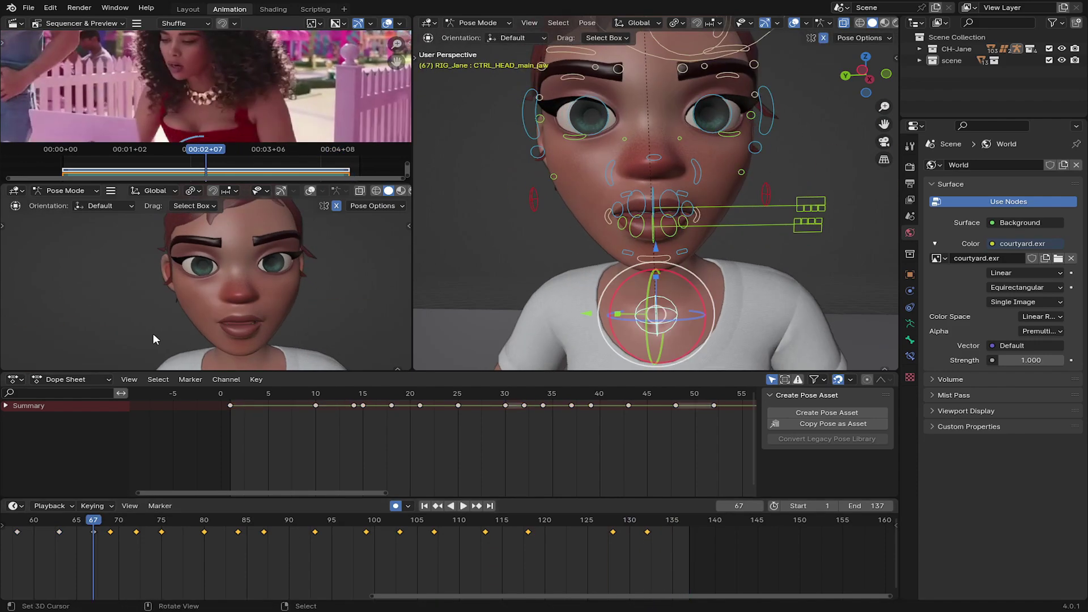
{"action": "key", "text": "space"}
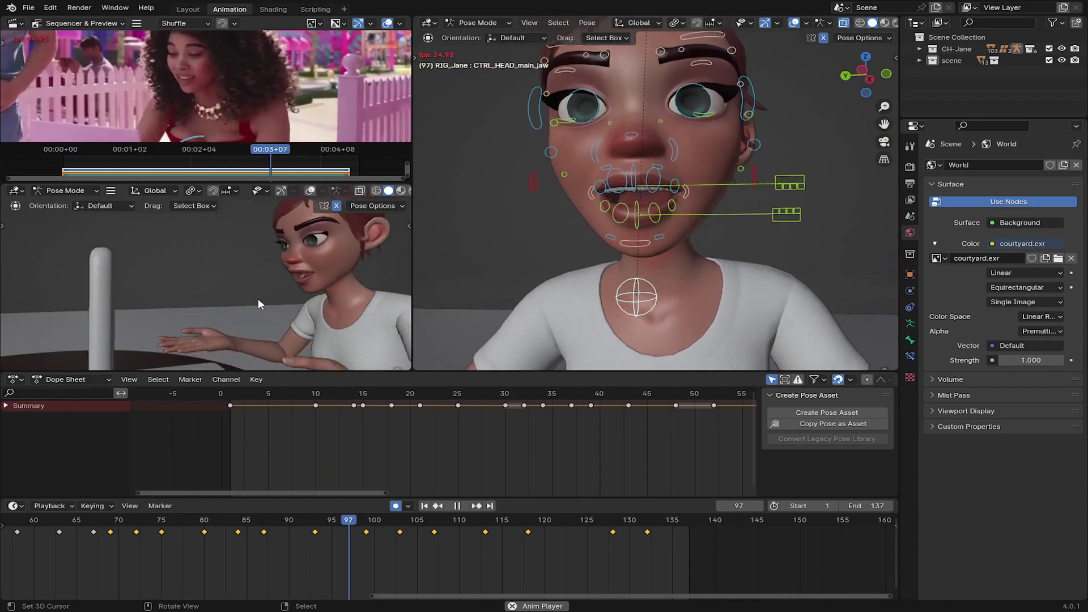
Key the whole face pose at frame 53 and play back the lip animation
{"action": "mouse_move", "coordinate": [164, 548]}
{"action": "left_mouse_down"}
{"action": "mouse_move", "coordinate": [347, 581]}
{"action": "mouse_move", "coordinate": [335, 550]}
{"action": "left_mouse_up"}
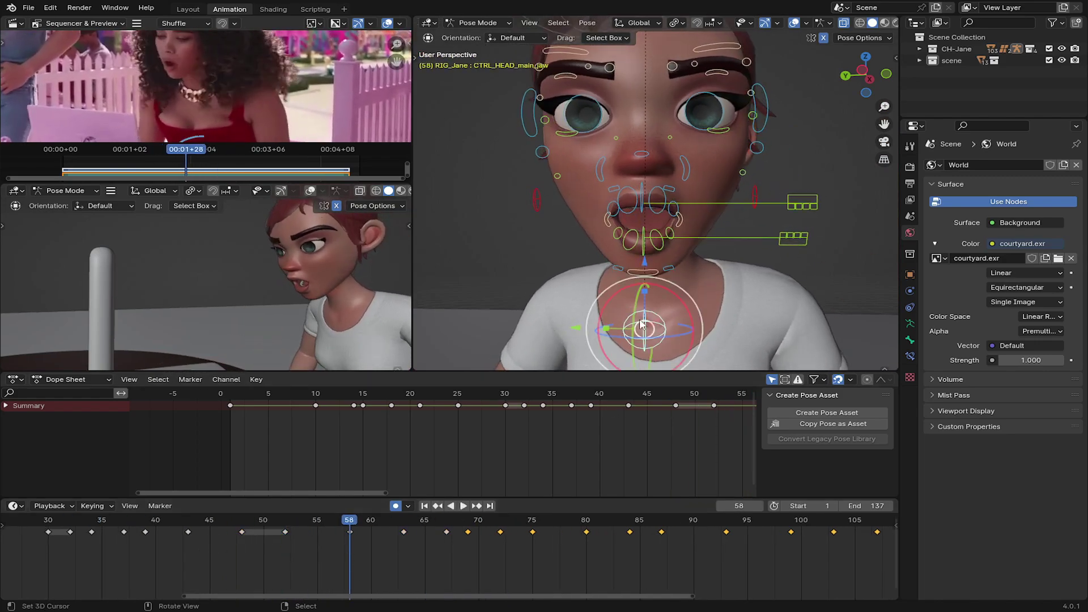
{"action": "left_click", "coordinate": [285, 533]}
{"action": "left_click_drag", "start_coordinate": [289, 533], "coordinate": [297, 530]}
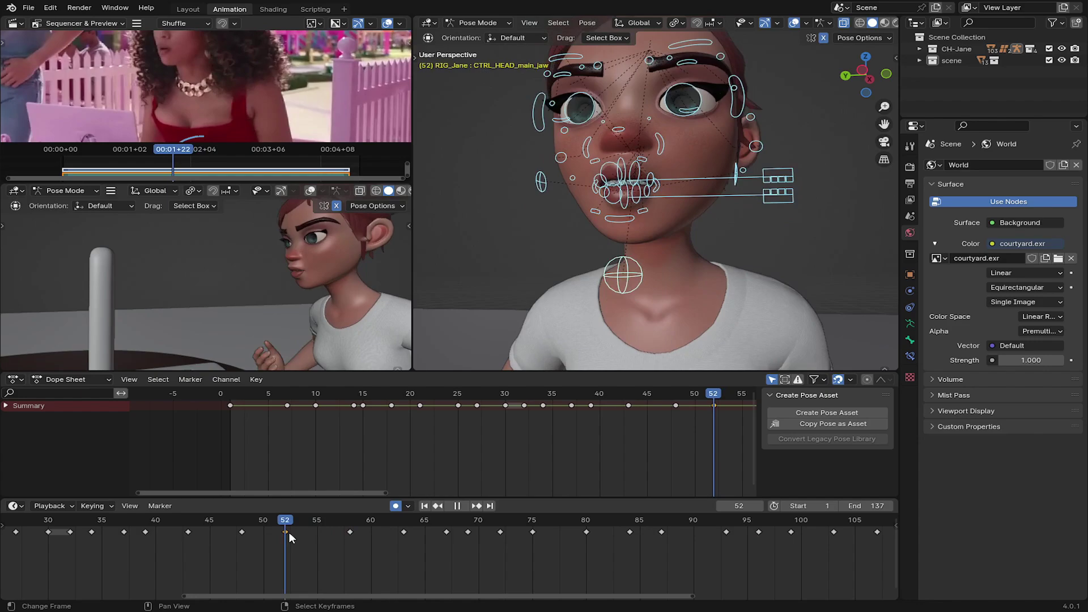
{"action": "key", "text": "i"}
{"action": "key", "text": "shift+Left"}
{"action": "key", "text": "space"}
Stop at frame 80 and move the right lip-corner control into position
{"action": "scroll", "coordinate": [310, 549], "scroll_direction": "down", "scroll_amount": 2}
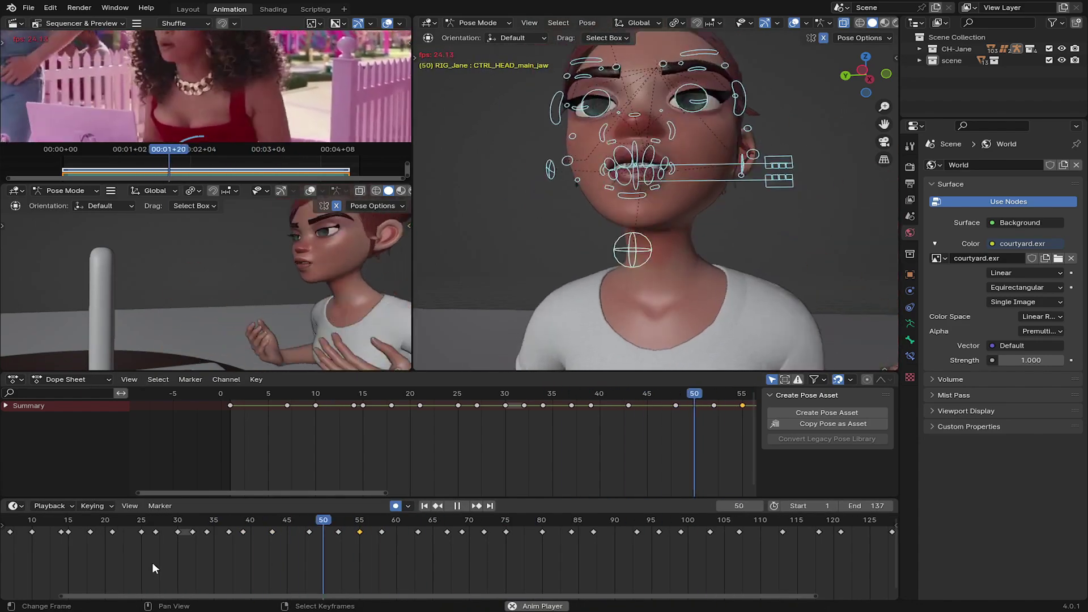
{"action": "scroll", "coordinate": [242, 565], "scroll_direction": "up", "scroll_amount": 2}
{"action": "left_click", "coordinate": [311, 531]}
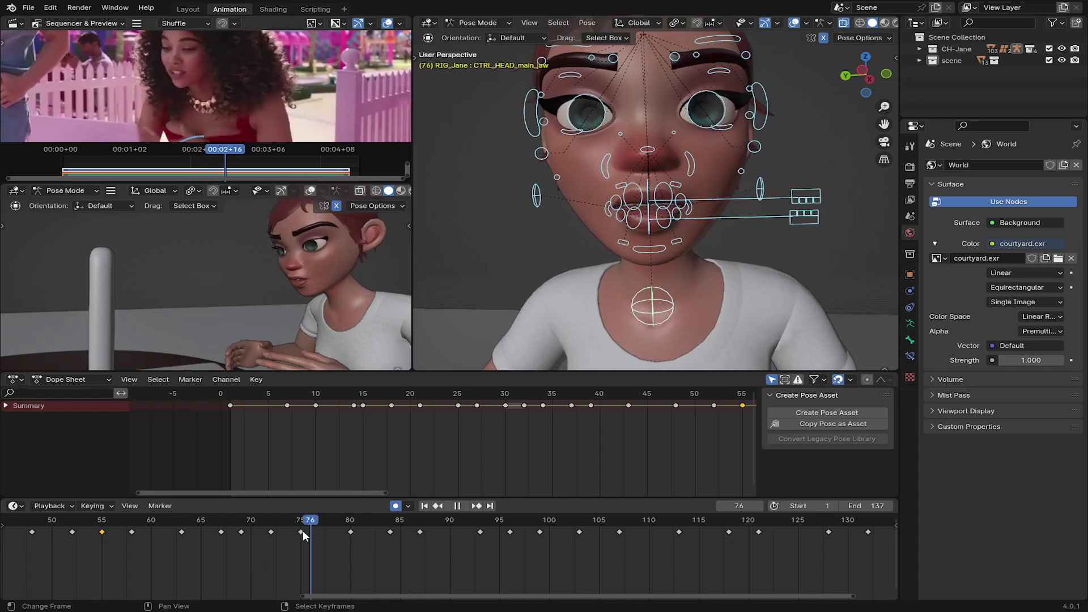
{"action": "key", "text": "space"}
{"action": "middle_click_drag", "start_coordinate": [512, 291], "coordinate": [603, 235]}
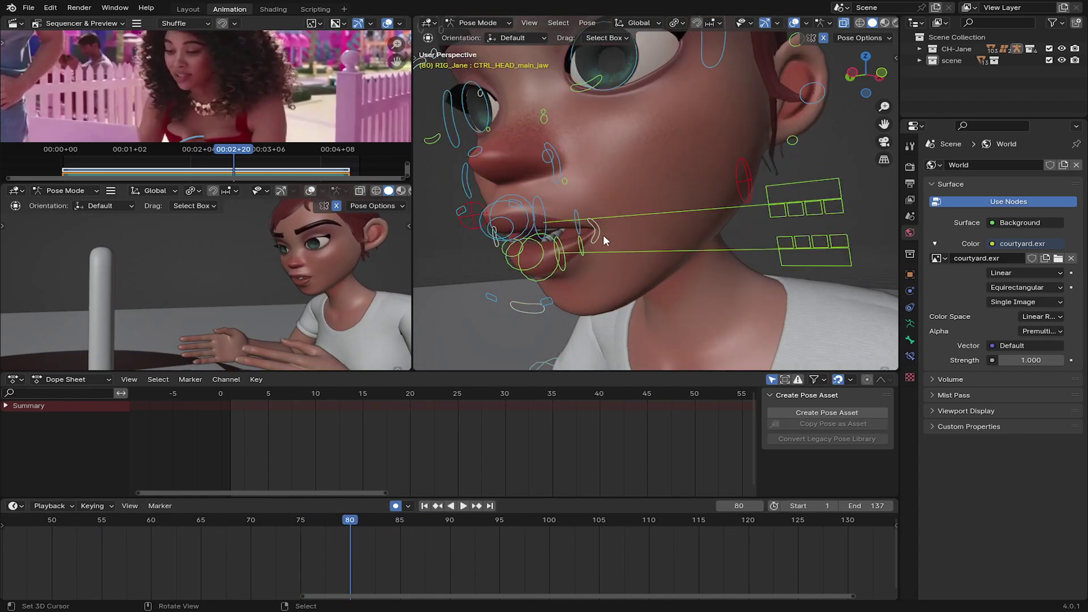
{"action": "left_click", "coordinate": [482, 233]}
{"action": "key", "text": "g"}
{"action": "left_click", "coordinate": [556, 230]}
Reposition the lower-left lip control at frame 80 and play back the mouth
{"action": "left_click", "coordinate": [534, 238]}
{"action": "mouse_move", "coordinate": [534, 238]}
{"action": "middle_mouse_down"}
{"action": "mouse_move", "coordinate": [630, 233]}
{"action": "mouse_move", "coordinate": [645, 195]}
{"action": "mouse_move", "coordinate": [569, 294]}
{"action": "mouse_move", "coordinate": [595, 317]}
{"action": "mouse_move", "coordinate": [498, 261]}
{"action": "middle_mouse_up"}
{"action": "left_click", "coordinate": [600, 324]}
{"action": "key", "text": "g"}
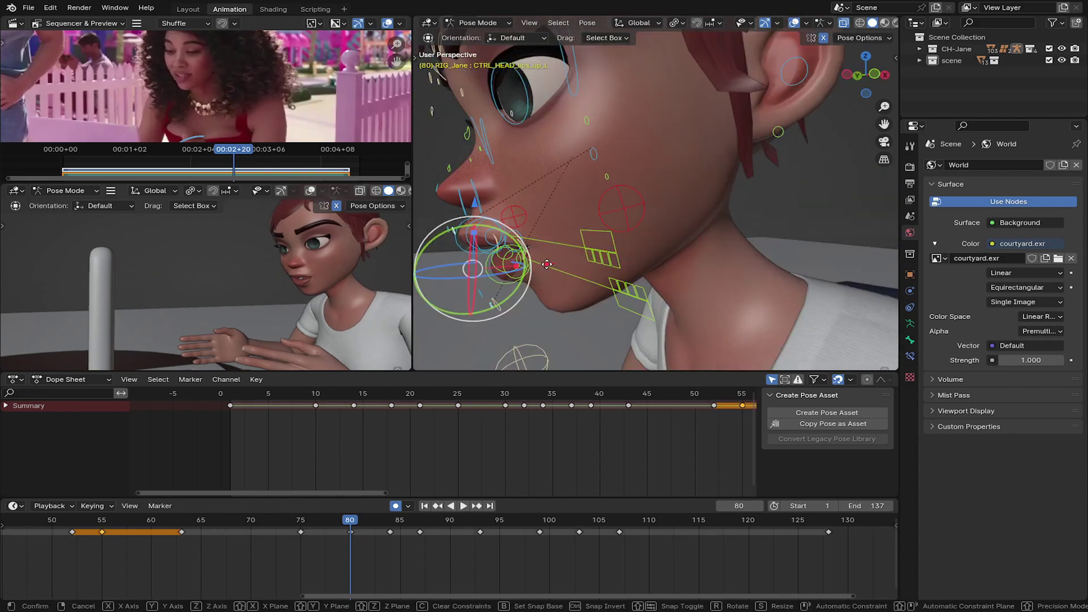
{"action": "left_click", "coordinate": [270, 537]}
{"action": "key", "text": "space"}
Open the jaw at frame 87 and reposition it at frame 93
{"action": "mouse_move", "coordinate": [270, 538]}
{"action": "left_mouse_down"}
{"action": "mouse_move", "coordinate": [464, 552]}
{"action": "mouse_move", "coordinate": [407, 546]}
{"action": "left_mouse_up"}
{"action": "left_click", "coordinate": [524, 242]}
{"action": "key", "text": "g"}
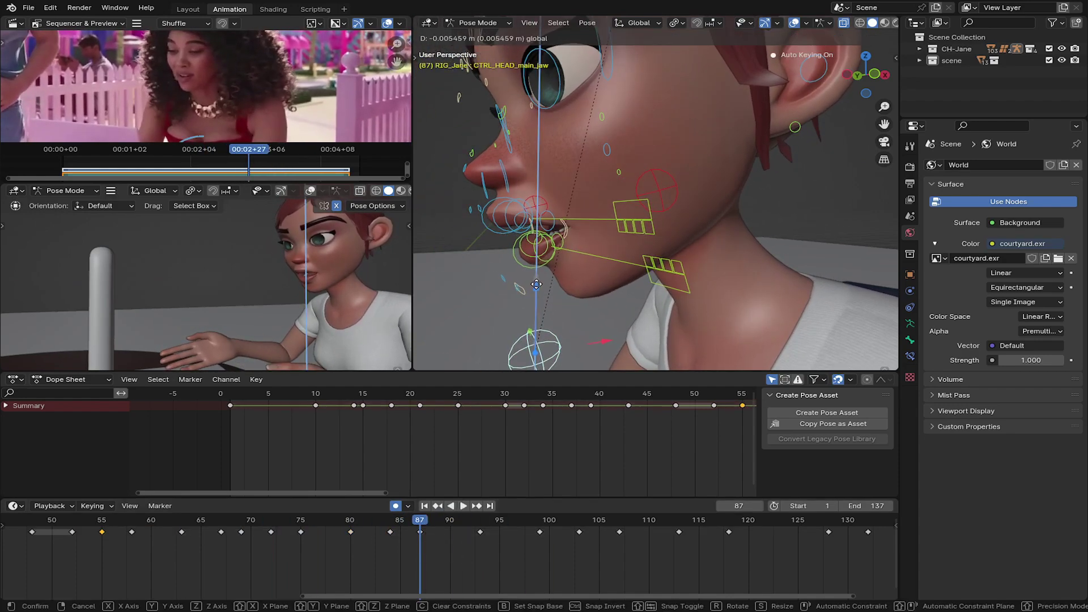
{"action": "left_click", "coordinate": [544, 263]}
{"action": "key", "text": "g"}
{"action": "left_click", "coordinate": [513, 292]}
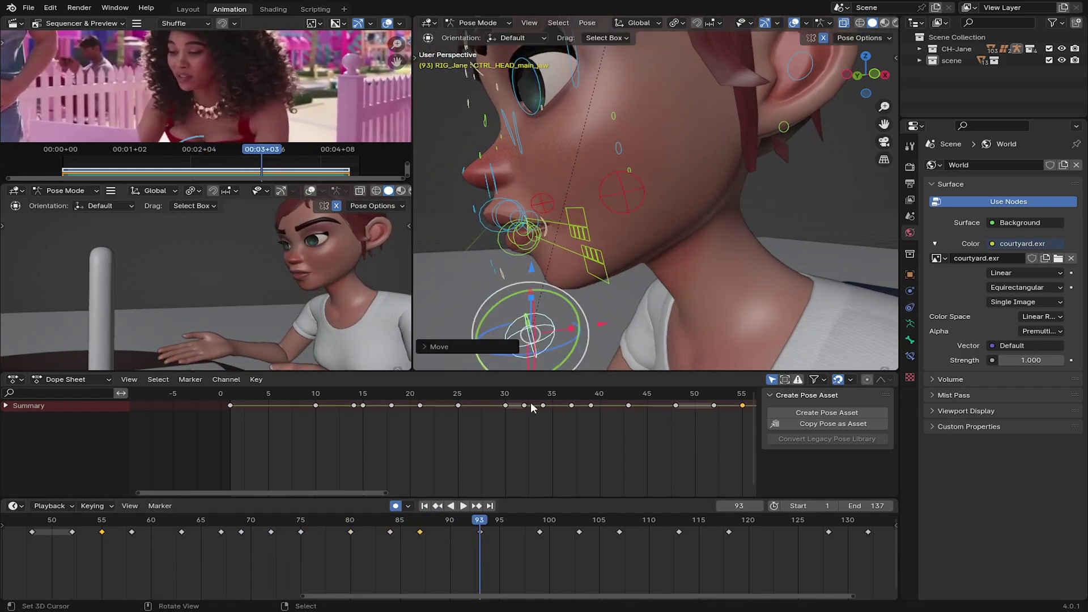
{"action": "key", "text": "space"}
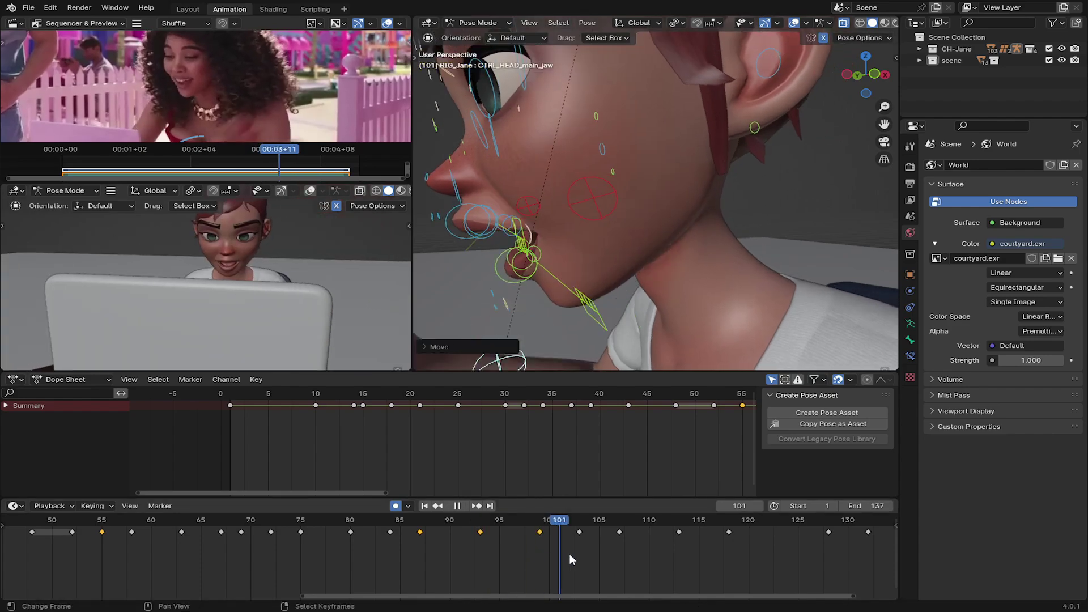
Play back the lip animation and stop at frame 125
{"action": "key", "text": "space"}
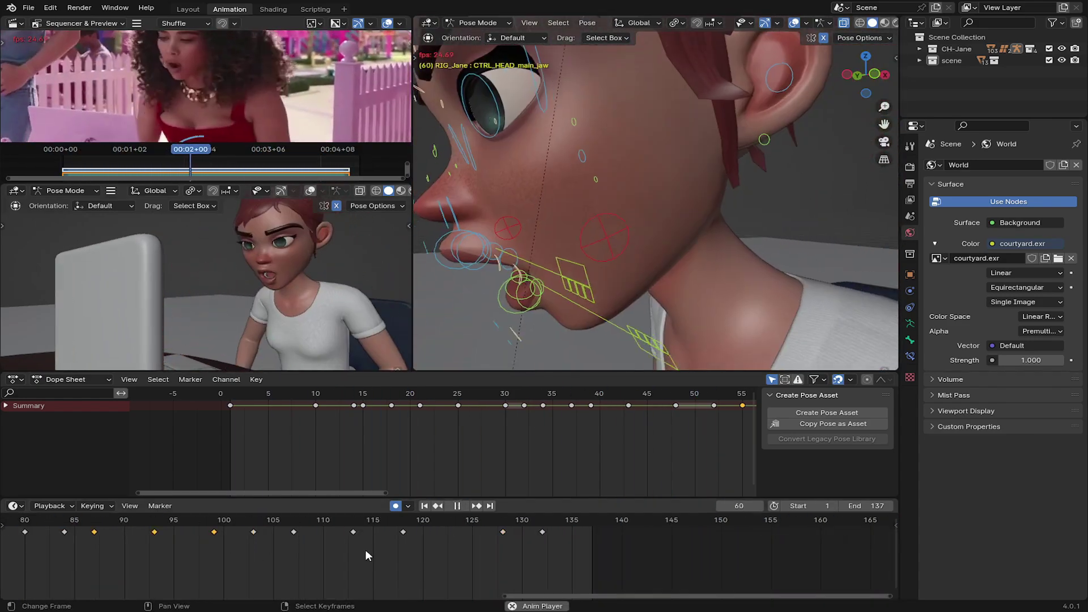
{"action": "mouse_move", "coordinate": [364, 550]}
{"action": "left_mouse_down"}
{"action": "mouse_move", "coordinate": [402, 541]}
{"action": "mouse_move", "coordinate": [475, 566]}
{"action": "left_mouse_up"}
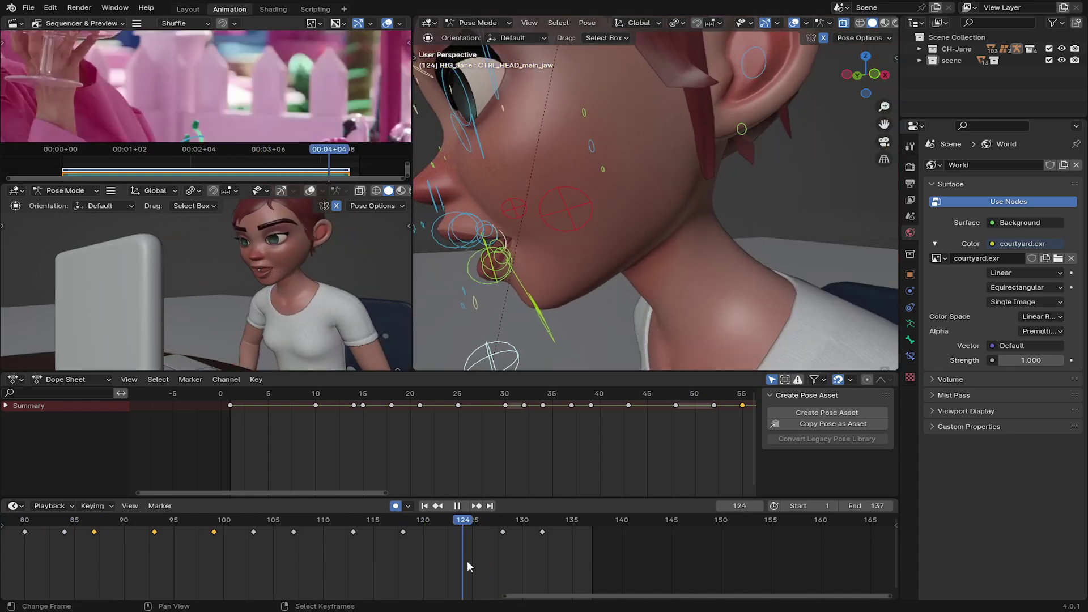
{"action": "key", "text": "space"}
Key the full face pose at frame 121, relax it toward neighbouring keys, and review
{"action": "middle_click_drag", "start_coordinate": [590, 255], "coordinate": [681, 277]}
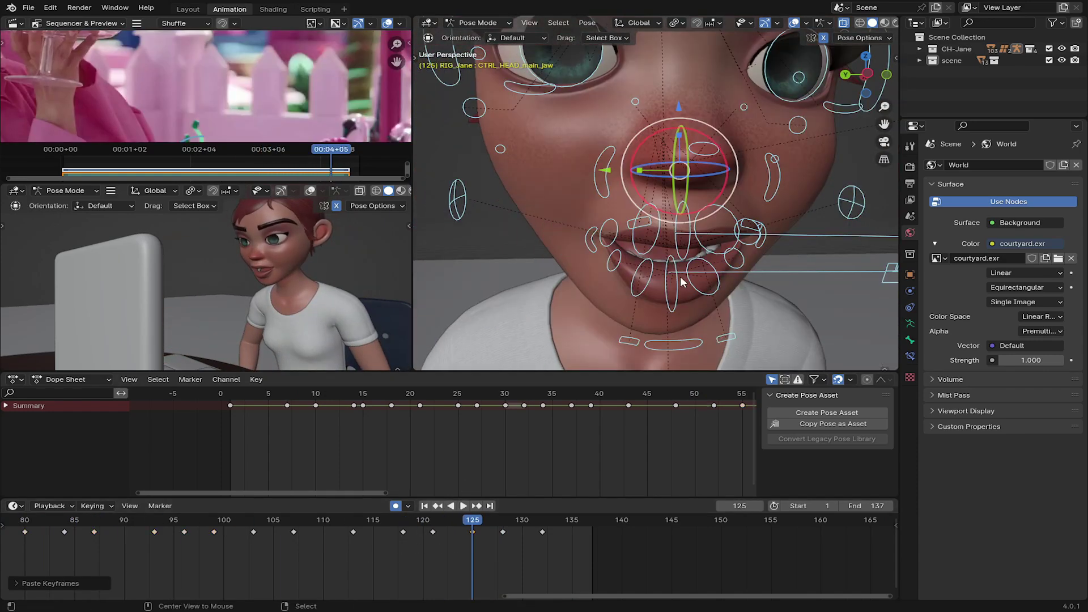
{"action": "key", "text": "Down"}
{"action": "key", "text": "i"}
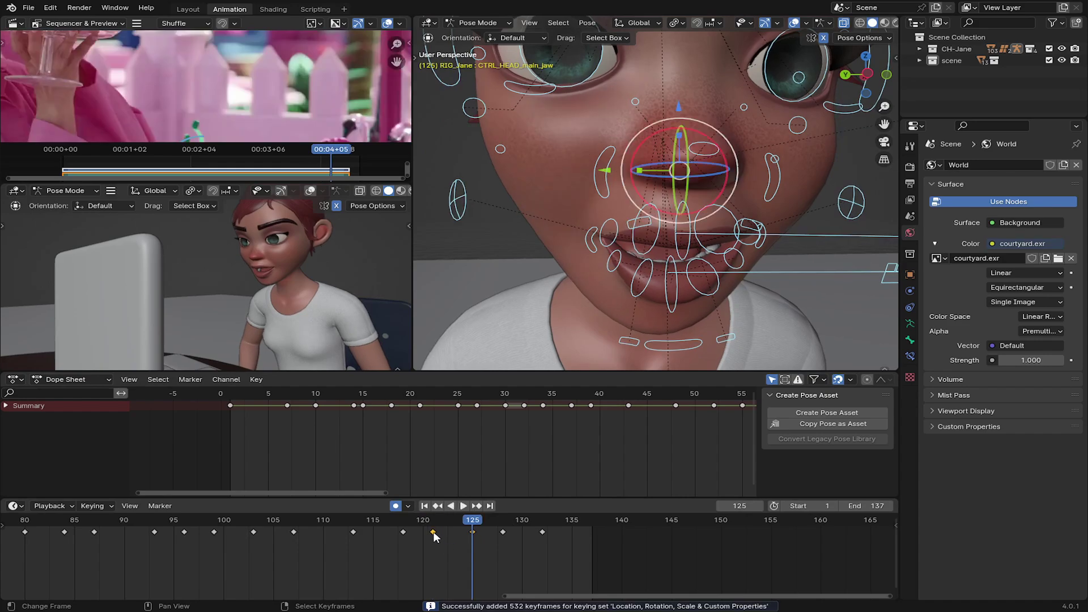
{"action": "key", "text": "space"}
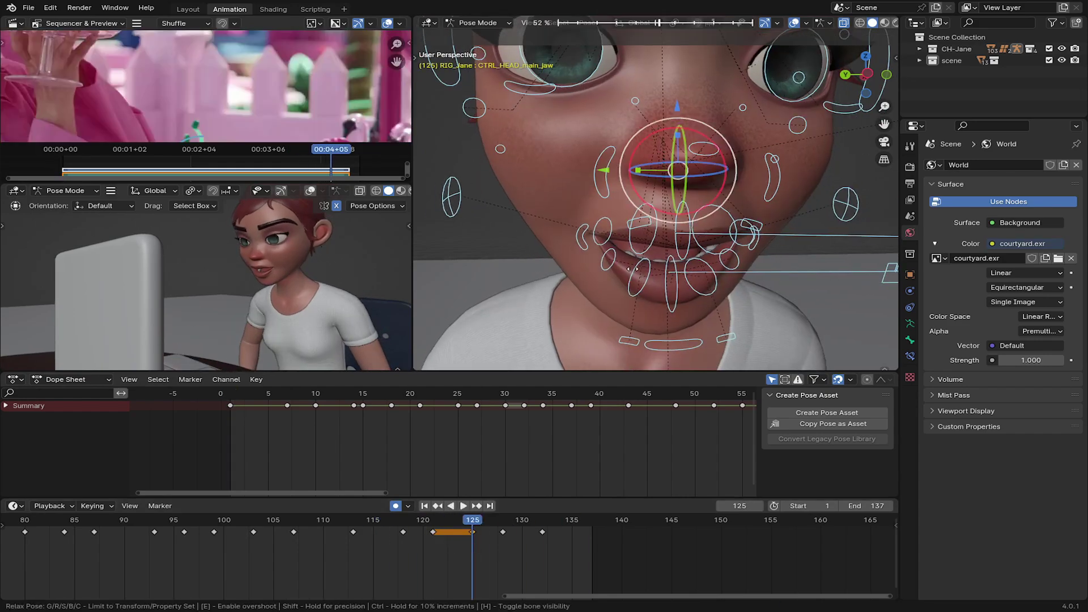
{"action": "left_click", "coordinate": [382, 543]}
{"action": "key", "text": "space"}
{"action": "mouse_move", "coordinate": [430, 546]}
{"action": "left_mouse_down"}
{"action": "mouse_move", "coordinate": [349, 537]}
{"action": "mouse_move", "coordinate": [406, 539]}
{"action": "mouse_move", "coordinate": [384, 542]}
{"action": "left_mouse_up"}
{"action": "key", "text": "space"}
Key the full face pose at frame 116, play back, and scrub to frame 45
{"action": "scroll", "coordinate": [620, 232], "scroll_direction": "down", "scroll_amount": 5}
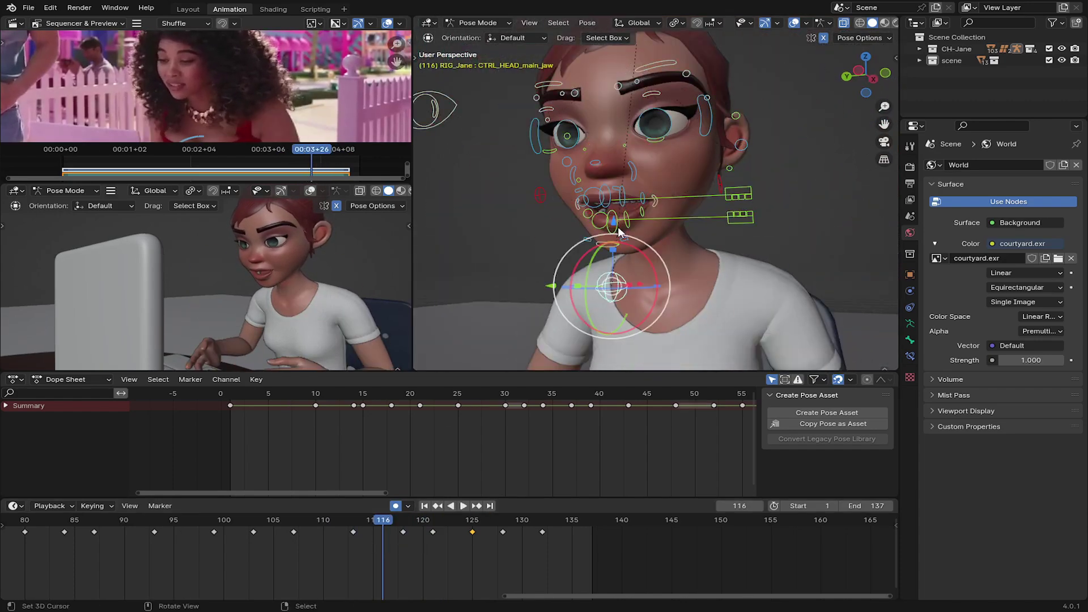
{"action": "middle_click_drag", "start_coordinate": [666, 210], "coordinate": [615, 217]}
{"action": "left_click", "coordinate": [615, 217]}
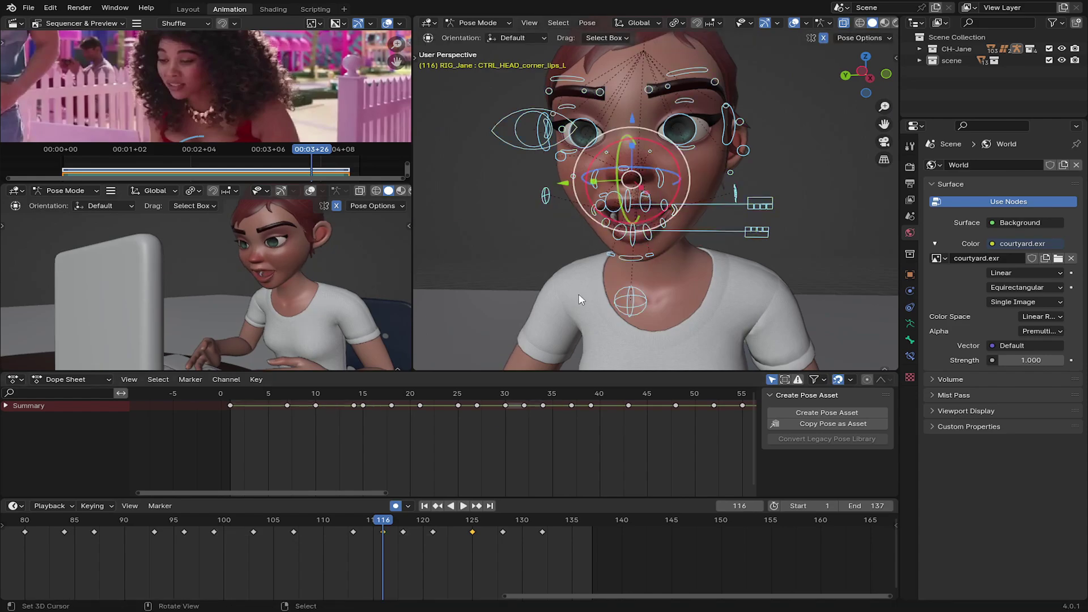
{"action": "key", "text": "i"}
{"action": "key", "text": "space"}
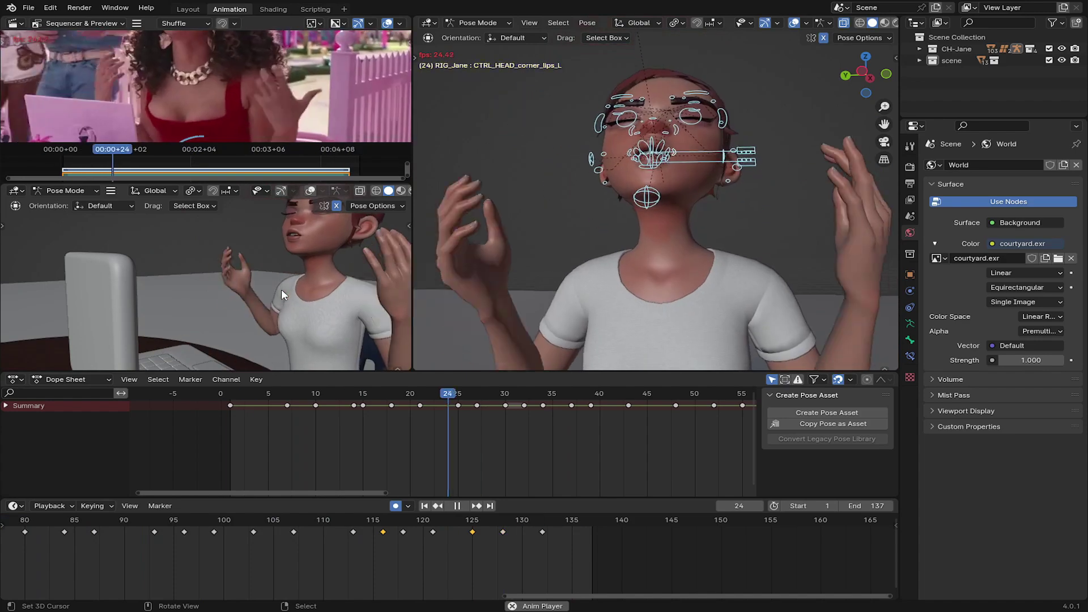
{"action": "scroll", "coordinate": [482, 579], "scroll_direction": "up", "scroll_amount": 3}
{"action": "mouse_move", "coordinate": [482, 580]}
{"action": "left_mouse_down"}
{"action": "mouse_move", "coordinate": [462, 554]}
{"action": "mouse_move", "coordinate": [470, 552]}
{"action": "left_mouse_up"}
Move the jaw control at frame 46, then undo that jaw key
{"action": "left_click", "coordinate": [639, 221]}
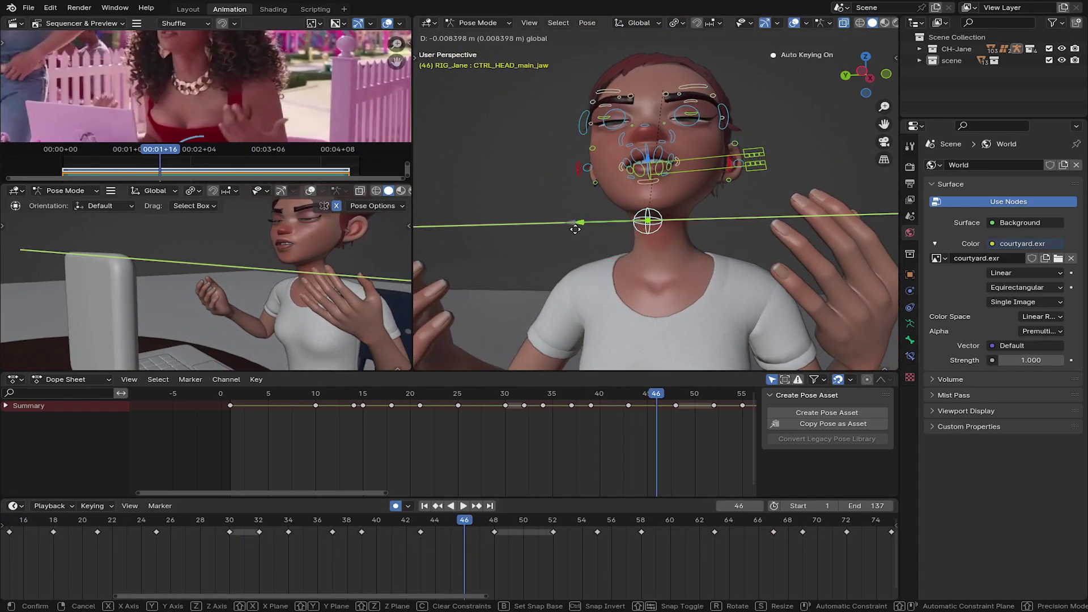
{"action": "left_click", "coordinate": [575, 229]}
{"action": "key", "text": "Up"}
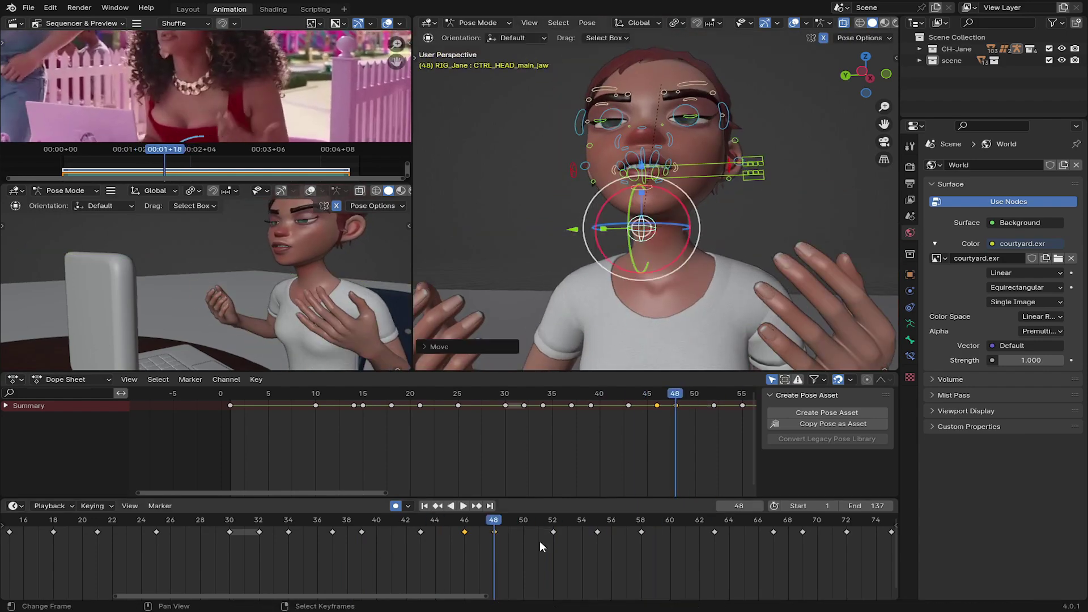
{"action": "mouse_move", "coordinate": [539, 541]}
{"action": "left_mouse_down"}
{"action": "mouse_move", "coordinate": [403, 545]}
{"action": "mouse_move", "coordinate": [676, 565]}
{"action": "left_mouse_up"}
{"action": "key", "text": "ctrl+z"}
{"action": "key", "text": "ctrl+z"}
Play back the lip-sync from the start of the dialogue, stopping at frame 58
{"action": "key", "text": "space"}
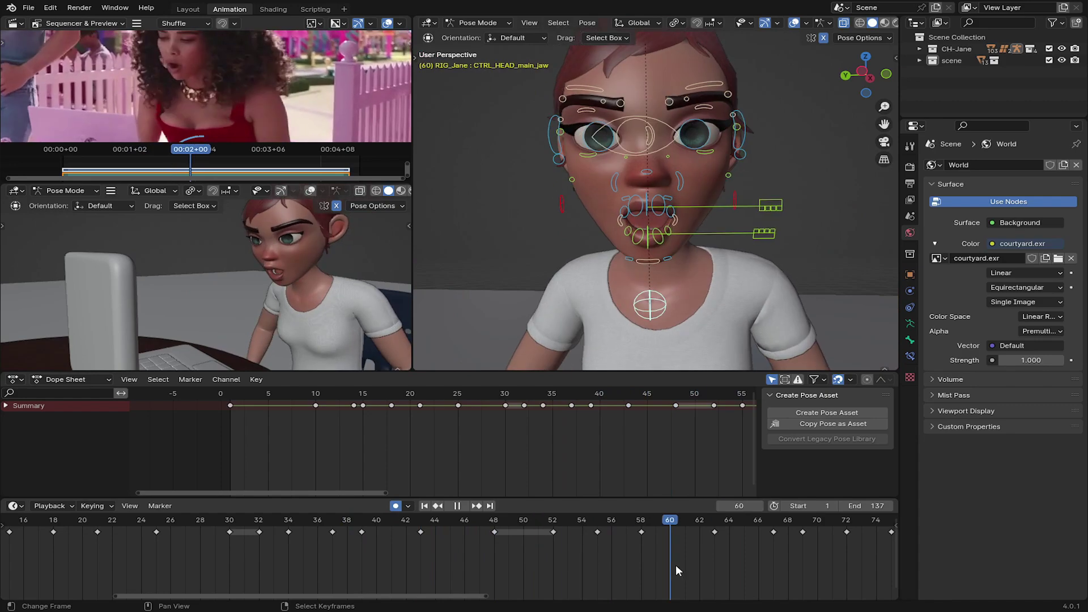
{"action": "key", "text": "space"}
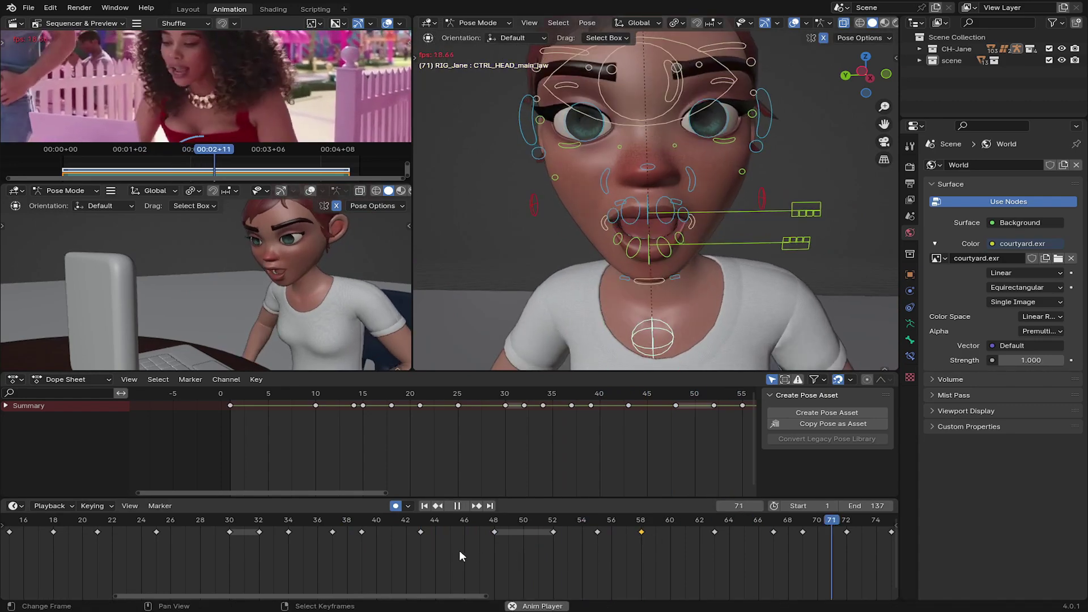
{"action": "scroll", "coordinate": [705, 557], "scroll_direction": "down", "scroll_amount": 2}
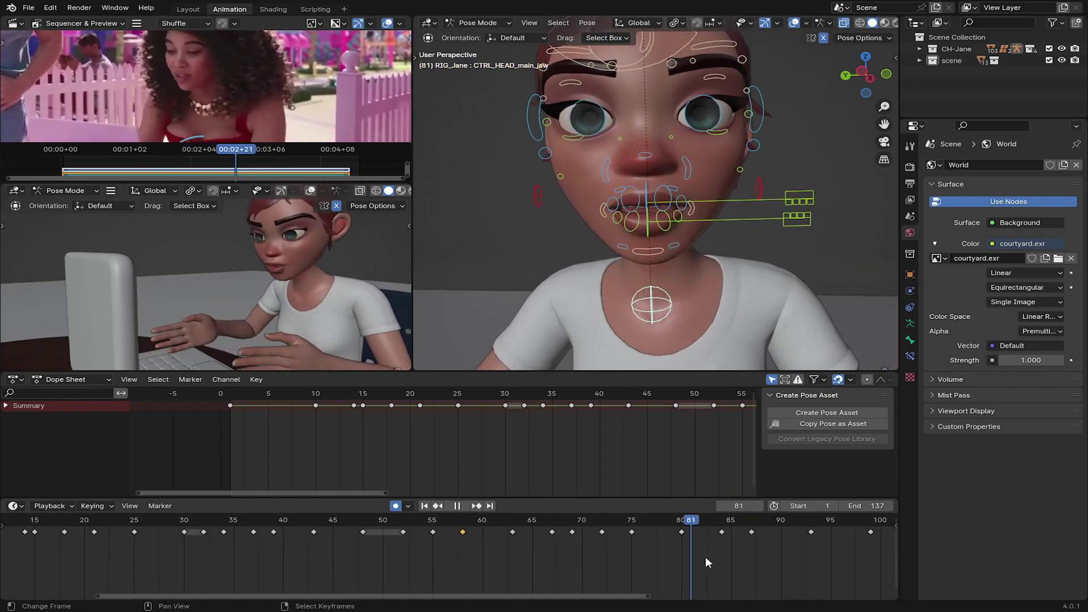
{"action": "scroll", "coordinate": [223, 566], "scroll_direction": "up", "scroll_amount": 5, "text": "ctrl"}
{"action": "mouse_move", "coordinate": [431, 545]}
{"action": "left_mouse_down"}
{"action": "mouse_move", "coordinate": [495, 561]}
{"action": "mouse_move", "coordinate": [781, 577]}
{"action": "left_mouse_up"}
{"action": "key", "text": "space"}
{"action": "scroll", "coordinate": [627, 560], "scroll_direction": "down", "scroll_amount": 2, "text": "ctrl"}
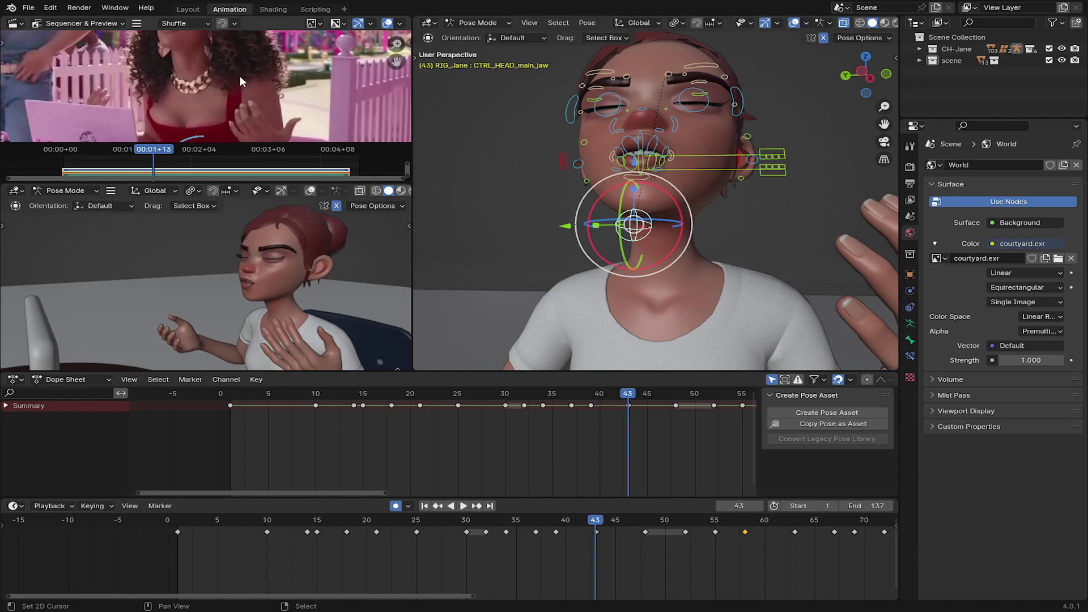
{"action": "scroll", "coordinate": [648, 551], "scroll_direction": "down", "scroll_amount": 2, "text": "ctrl"}
{"action": "key", "text": "space"}
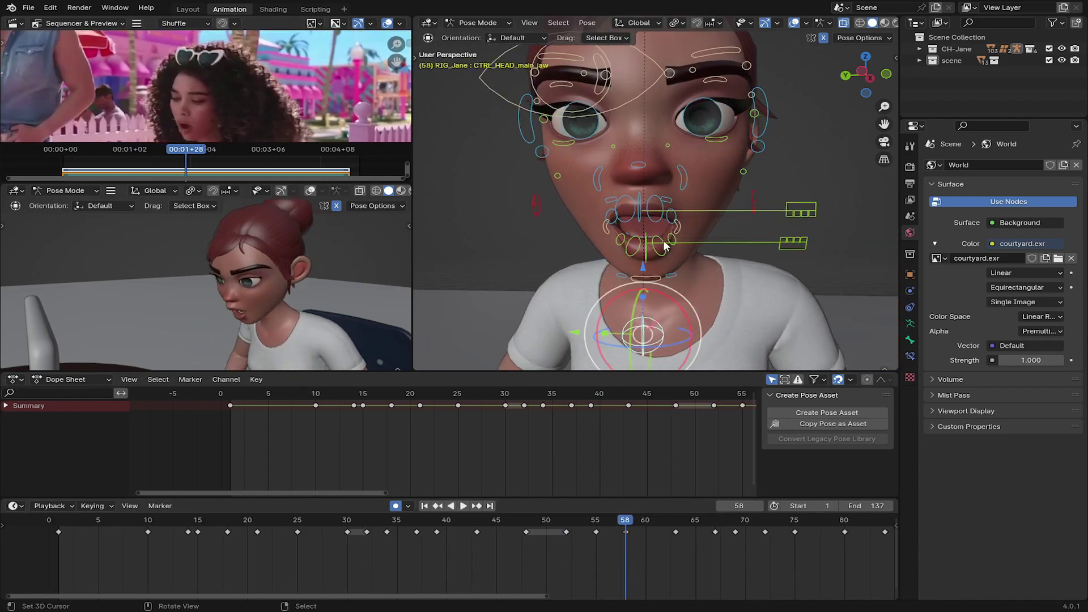
Select the left lip-corner control and review playback to frame 107 from a new angle
{"action": "left_click", "coordinate": [603, 222]}
{"action": "key", "text": "space"}
{"action": "scroll", "coordinate": [542, 563], "scroll_direction": "down", "scroll_amount": 3, "text": "ctrl"}
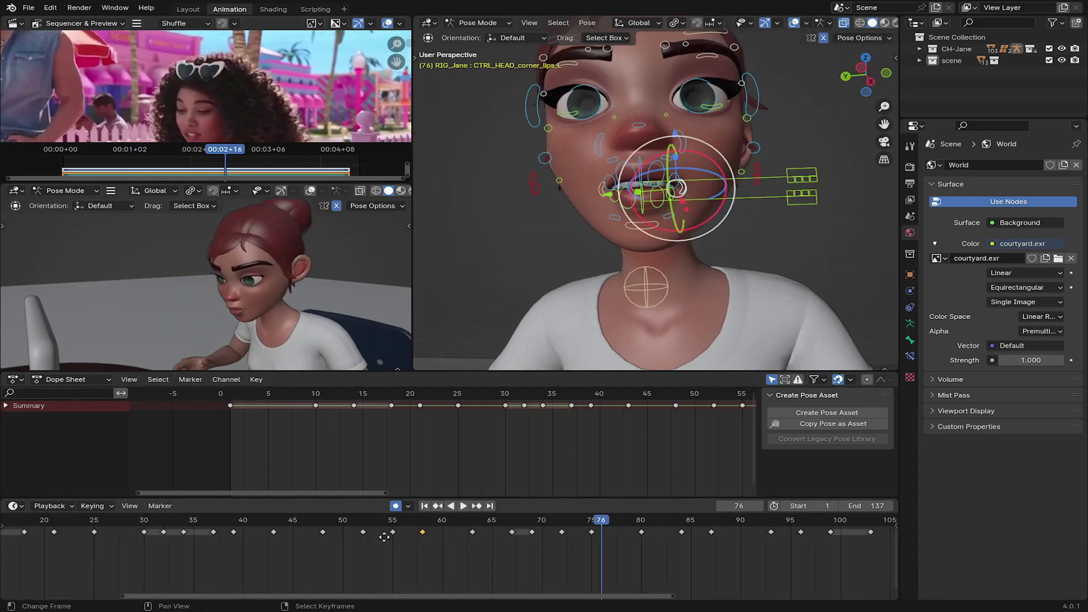
{"action": "scroll", "coordinate": [750, 545], "scroll_direction": "down", "scroll_amount": 2, "text": "ctrl"}
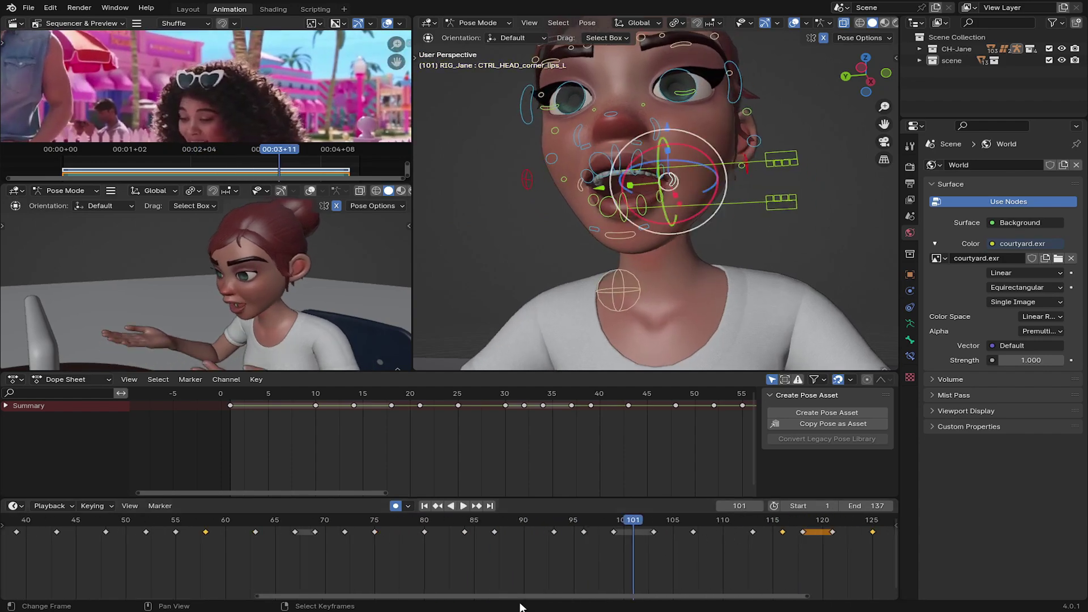
{"action": "key", "text": "space"}
{"action": "middle_click_drag", "start_coordinate": [153, 295], "coordinate": [681, 233]}
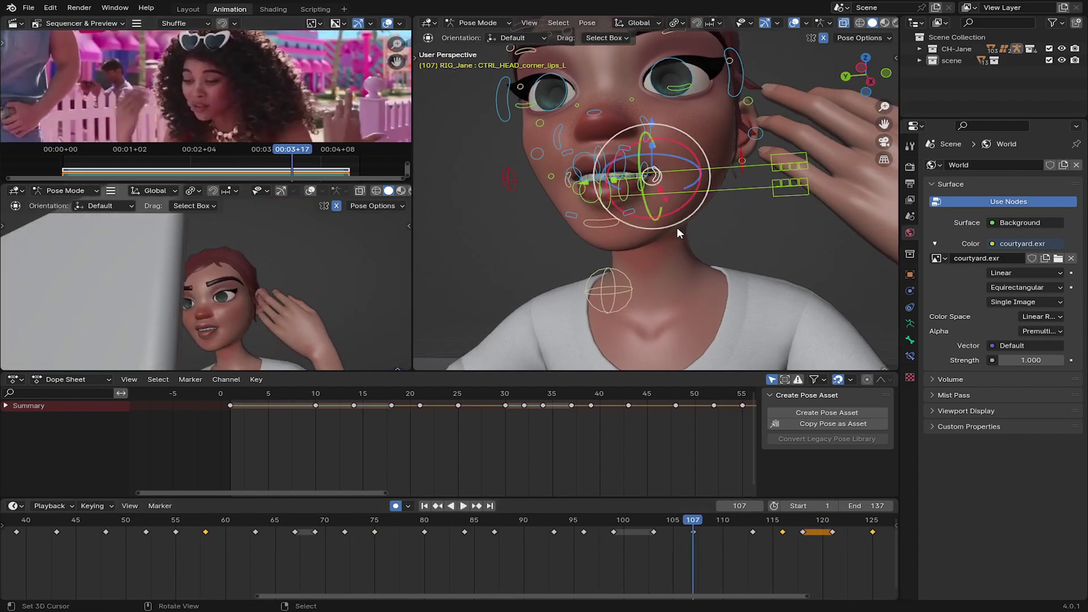
{"action": "key", "text": "space"}
{"action": "scroll", "coordinate": [543, 550], "scroll_direction": "down", "scroll_amount": 2, "text": "ctrl"}
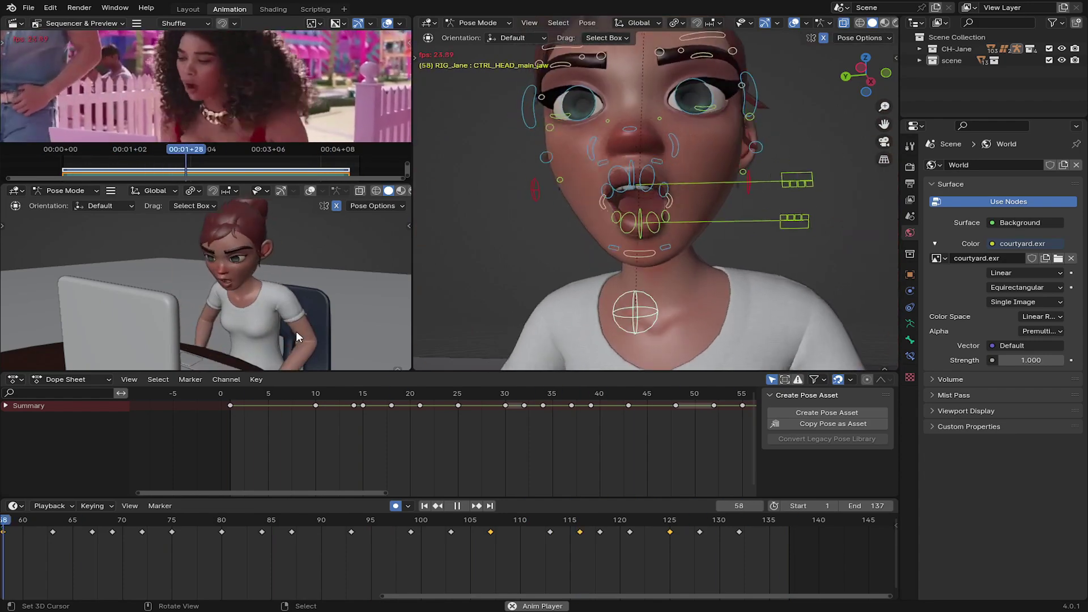
{"action": "key", "text": "Escape"}
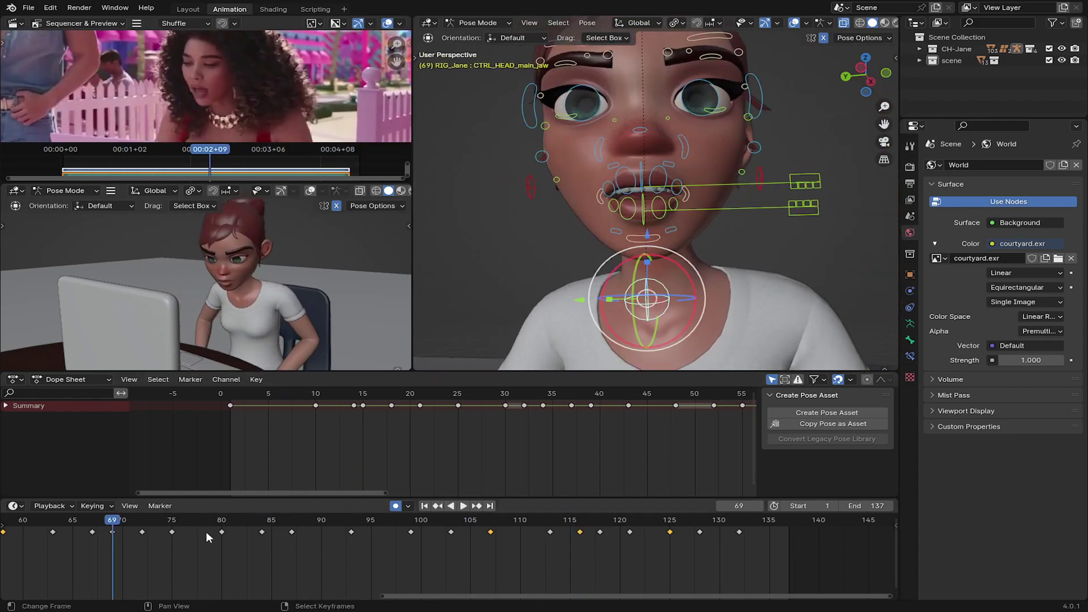
Scrub through the lip-sync around frames 58–69 and play from frame 69
{"action": "mouse_move", "coordinate": [485, 549]}
{"action": "left_mouse_down"}
{"action": "mouse_move", "coordinate": [578, 549]}
{"action": "mouse_move", "coordinate": [97, 557]}
{"action": "left_mouse_up"}
{"action": "middle_click_drag", "start_coordinate": [96, 557], "coordinate": [373, 549]}
{"action": "mouse_move", "coordinate": [256, 552]}
{"action": "left_mouse_down"}
{"action": "mouse_move", "coordinate": [458, 564]}
{"action": "mouse_move", "coordinate": [430, 543]}
{"action": "mouse_move", "coordinate": [534, 560]}
{"action": "mouse_move", "coordinate": [771, 552]}
{"action": "mouse_move", "coordinate": [641, 549]}
{"action": "mouse_move", "coordinate": [709, 545]}
{"action": "left_mouse_up"}
{"action": "key", "text": "space"}
{"action": "key", "text": "space"}
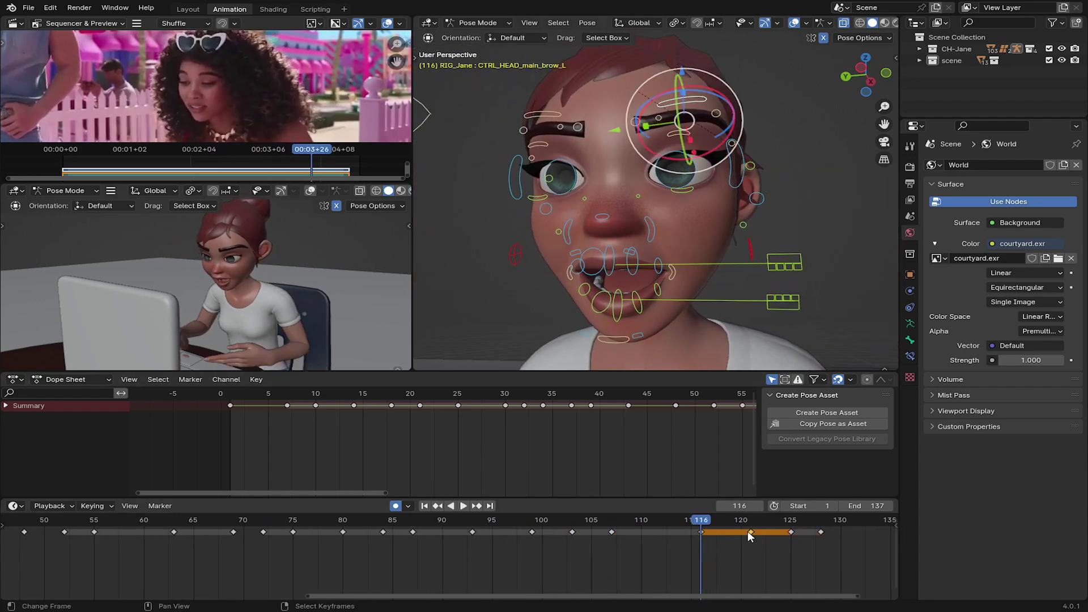
Play and scrub the left brow's motion between frames 116 and 125 to review it
{"action": "key", "text": "i"}
{"action": "left_click", "coordinate": [683, 73]}
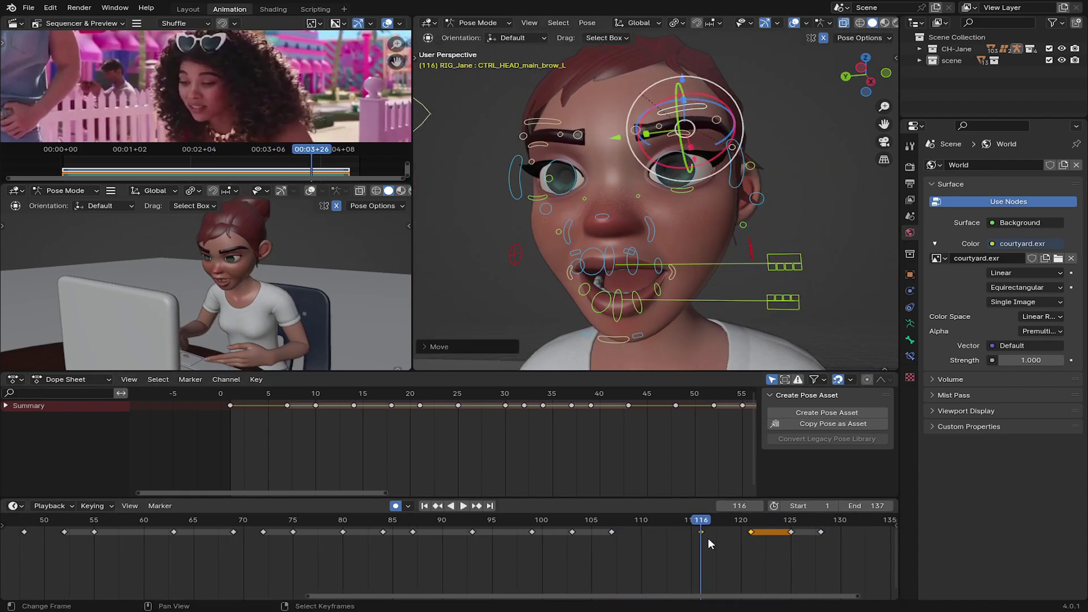
{"action": "left_click_drag", "start_coordinate": [709, 538], "coordinate": [591, 540]}
{"action": "key", "text": "space"}
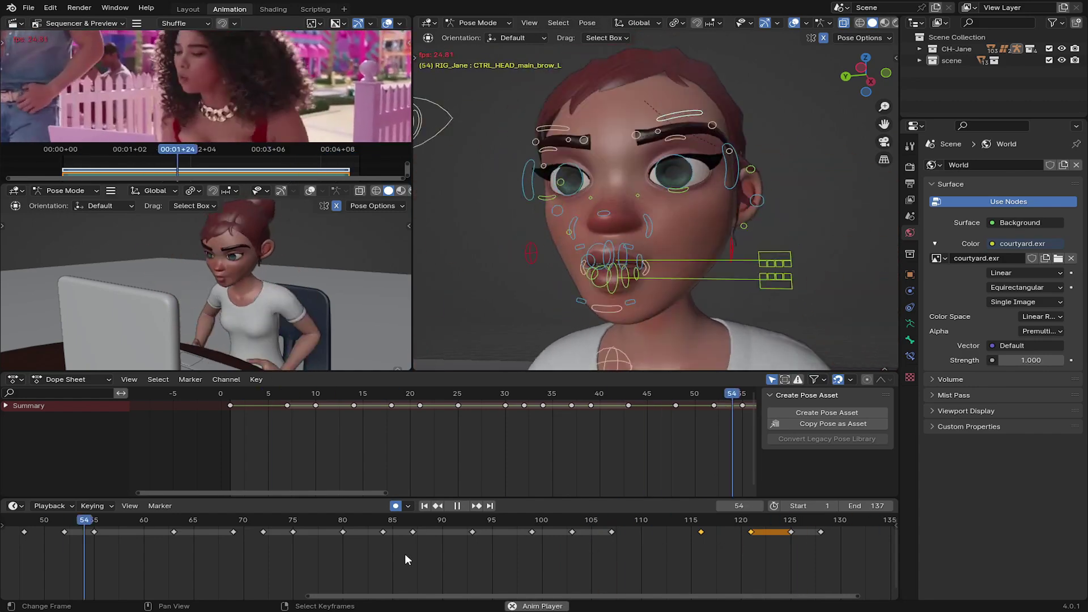
{"action": "key", "text": "space"}
{"action": "left_click", "coordinate": [750, 545]}
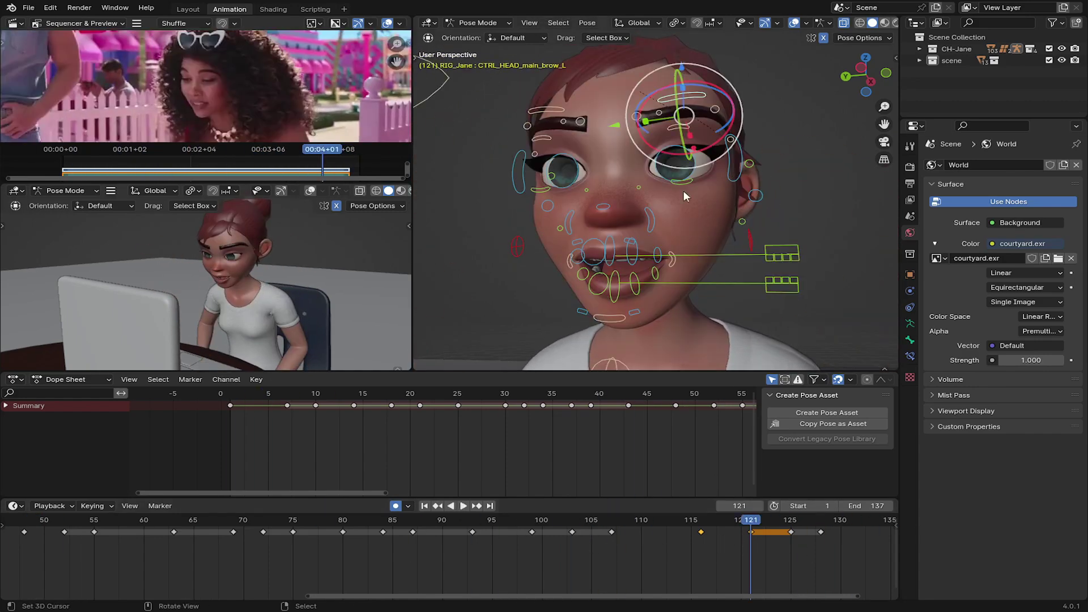
{"action": "key", "text": "Up"}
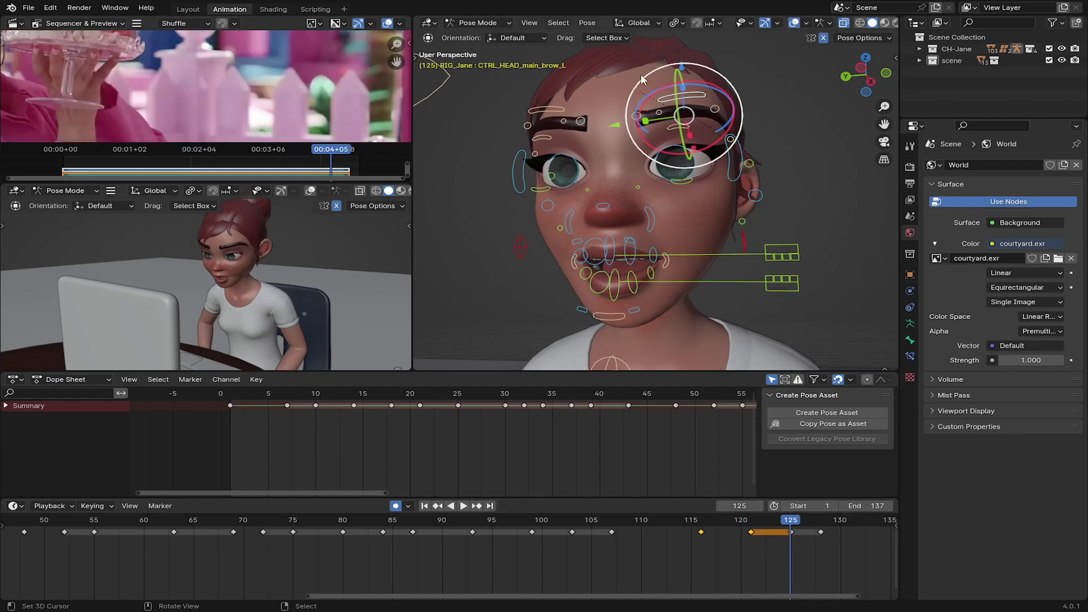
{"action": "mouse_move", "coordinate": [668, 536]}
{"action": "left_mouse_down"}
{"action": "mouse_move", "coordinate": [673, 550]}
{"action": "mouse_move", "coordinate": [607, 535]}
{"action": "mouse_move", "coordinate": [707, 538]}
{"action": "left_mouse_up"}
Delete the brow keyframe at frame 125 and lower the brow vertically into a new pose
{"action": "left_click", "coordinate": [708, 535]}
{"action": "key", "text": "g"}
{"action": "key", "text": "z"}
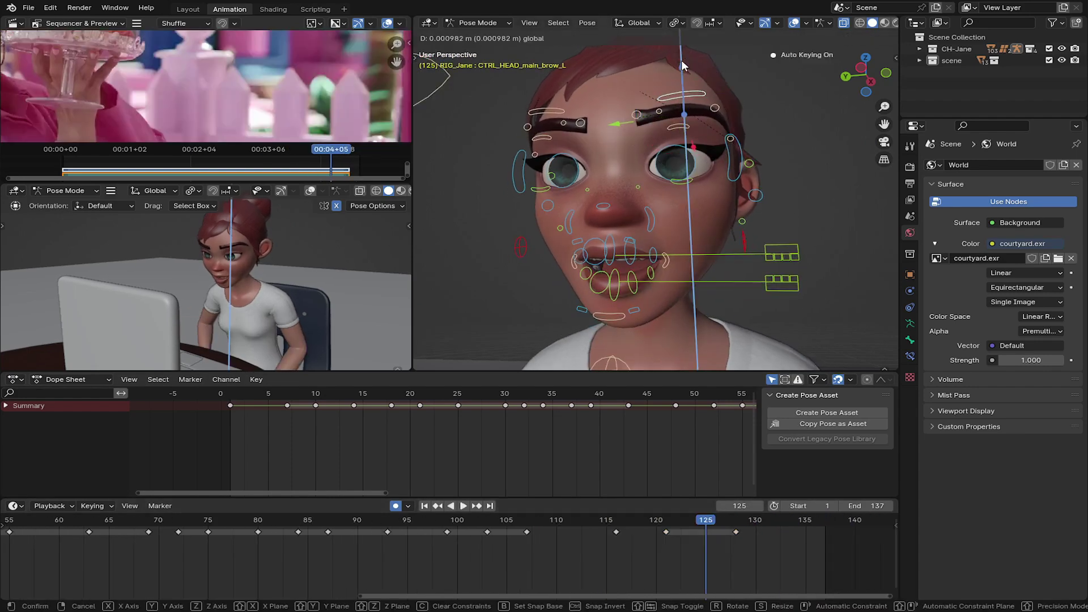
{"action": "left_click", "coordinate": [699, 549]}
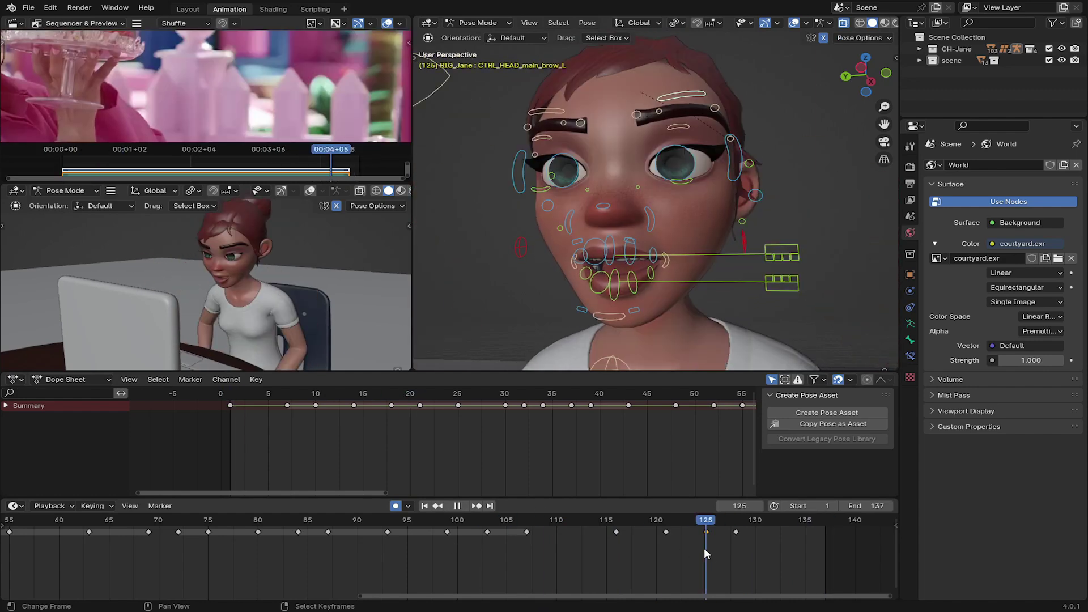
{"action": "left_click", "coordinate": [681, 64]}
{"action": "key", "text": "Down"}
{"action": "key", "text": "Down"}
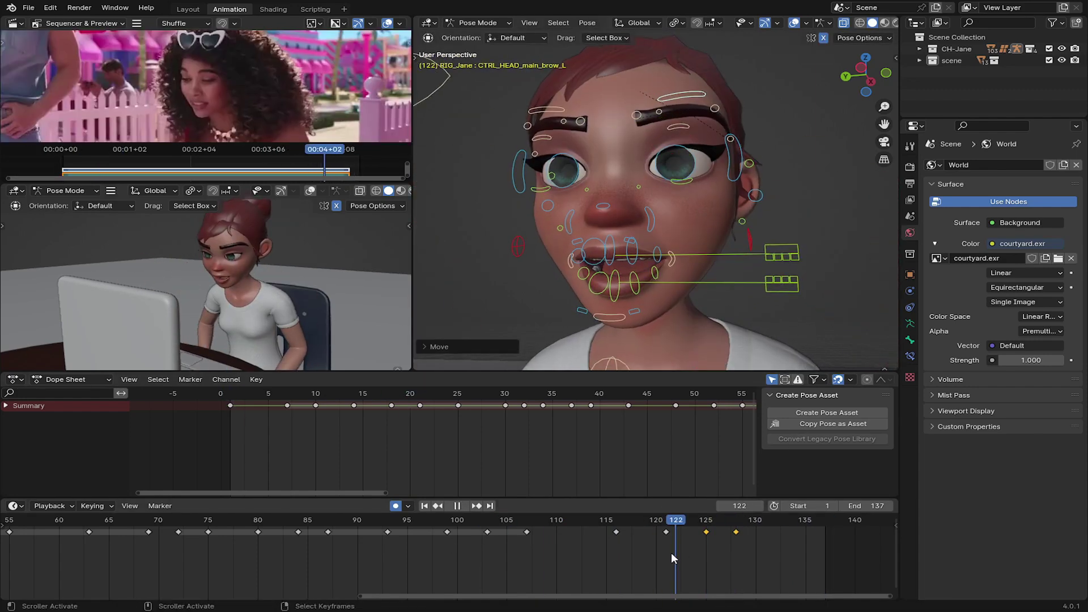
{"action": "key", "text": "Up"}
Key the full-rig pose at frame 125 and play the animation back
{"action": "left_click", "coordinate": [683, 57]}
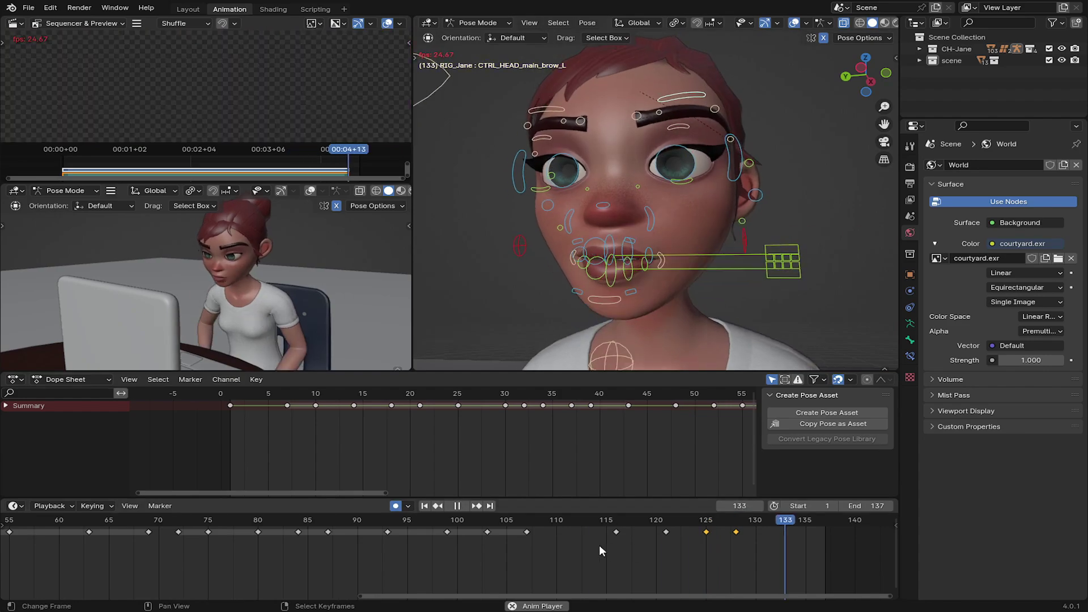
{"action": "left_click_drag", "start_coordinate": [600, 545], "coordinate": [706, 542]}
{"action": "left_click", "coordinate": [672, 227]}
{"action": "key", "text": "i"}
{"action": "key", "text": "shift+ctrl+space"}
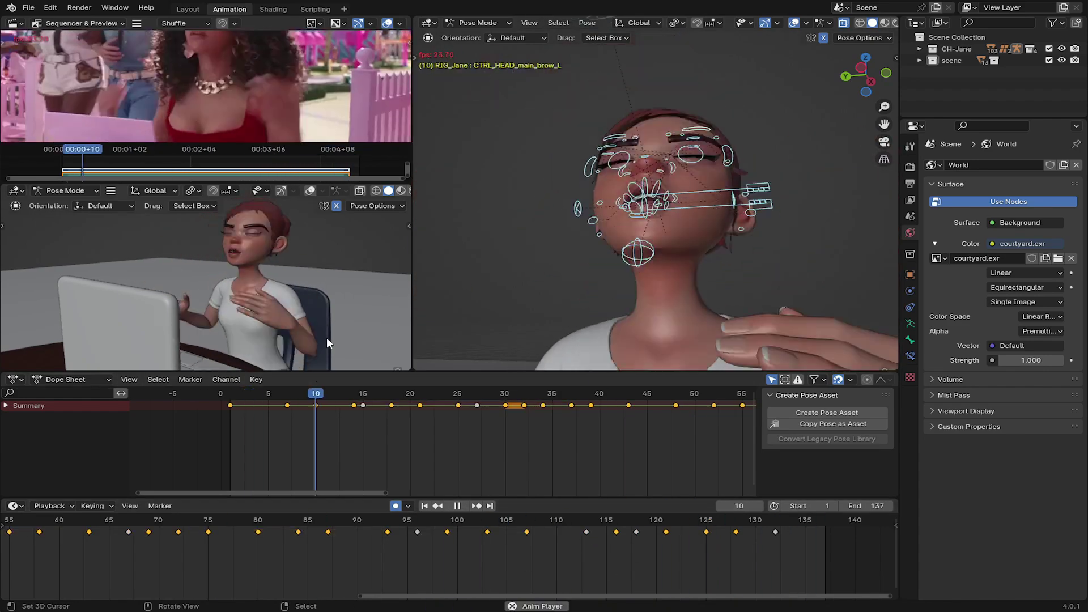
Enlarge the reference video area and play the animation alongside the reference clip
{"action": "key", "text": "space"}
{"action": "left_click_drag", "start_coordinate": [199, 183], "coordinate": [199, 119]}
{"action": "scroll", "coordinate": [260, 545], "scroll_direction": "down", "scroll_amount": 3}
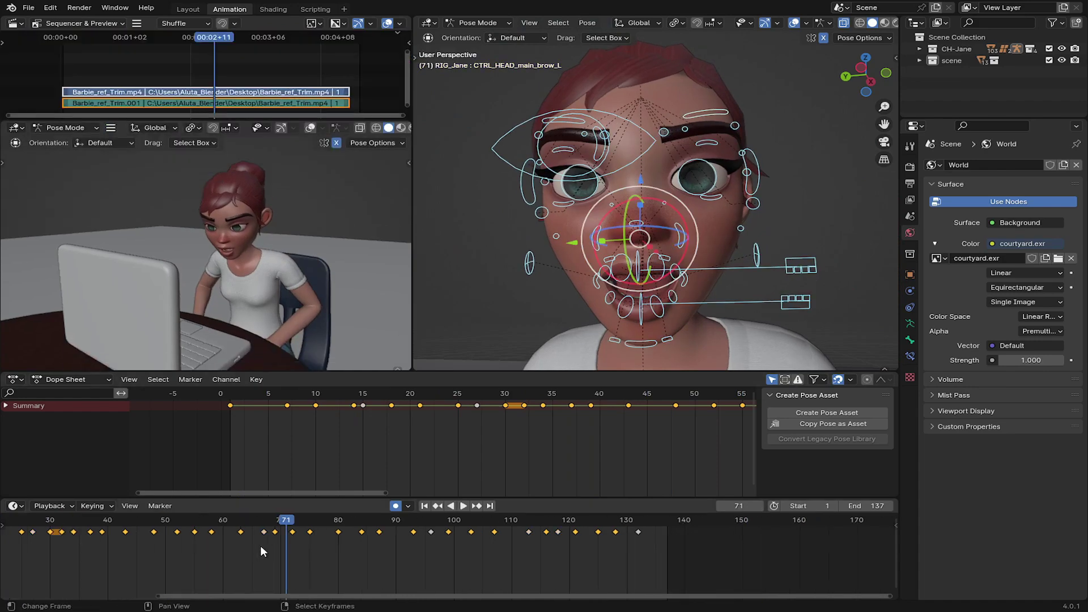
{"action": "mouse_move", "coordinate": [260, 546]}
{"action": "left_mouse_down"}
{"action": "mouse_move", "coordinate": [154, 543]}
{"action": "mouse_move", "coordinate": [536, 546]}
{"action": "mouse_move", "coordinate": [637, 566]}
{"action": "mouse_move", "coordinate": [378, 573]}
{"action": "left_mouse_up"}
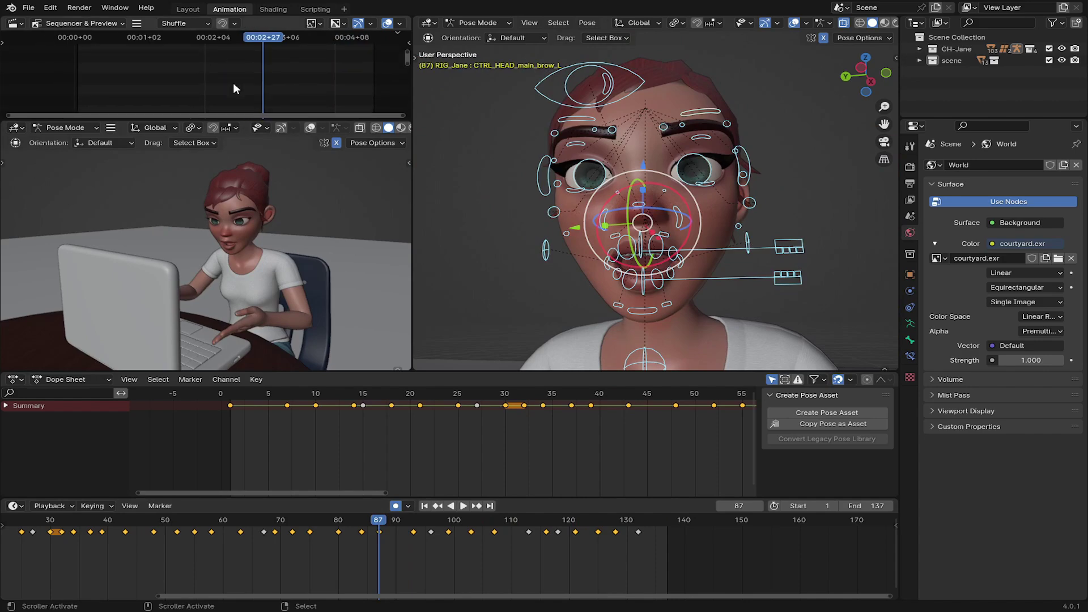
{"action": "left_click_drag", "start_coordinate": [238, 120], "coordinate": [238, 224]}
{"action": "scroll", "coordinate": [268, 565], "scroll_direction": "up", "scroll_amount": 3}
{"action": "key", "text": "shift+ctrl+space"}
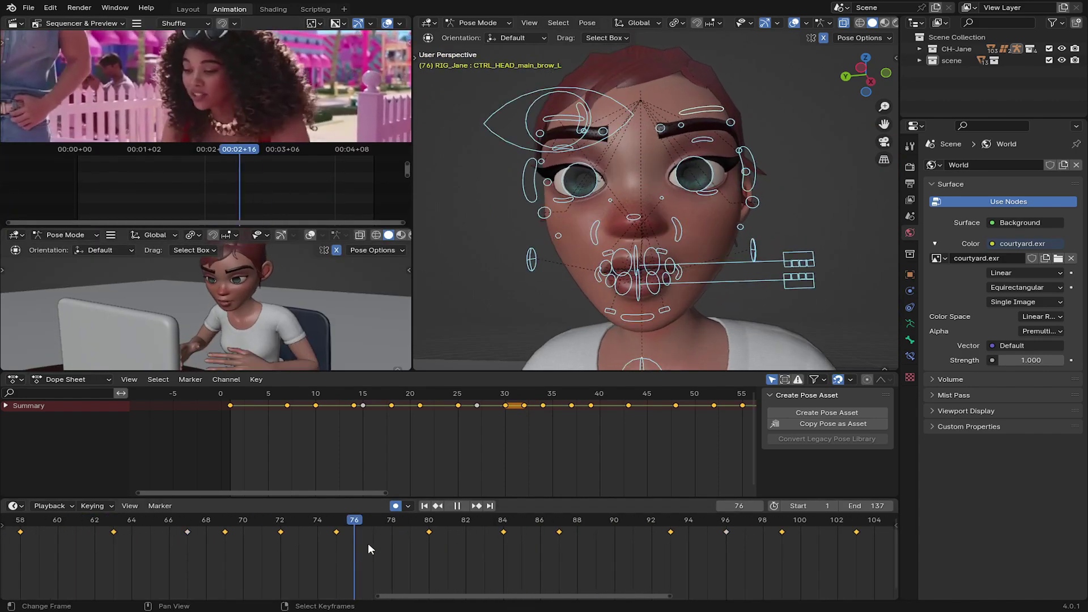
{"action": "left_click_drag", "start_coordinate": [368, 543], "coordinate": [646, 555]}
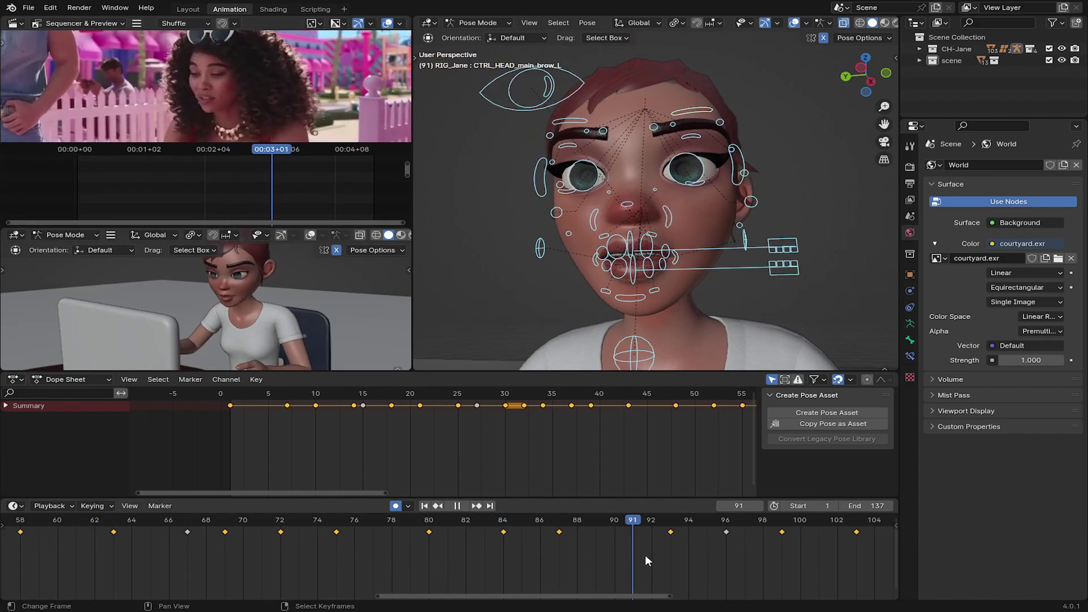
{"action": "key", "text": "space"}
In Output Properties, browse for a new render output folder inside C:\tmp\
{"action": "left_click", "coordinate": [110, 235]}
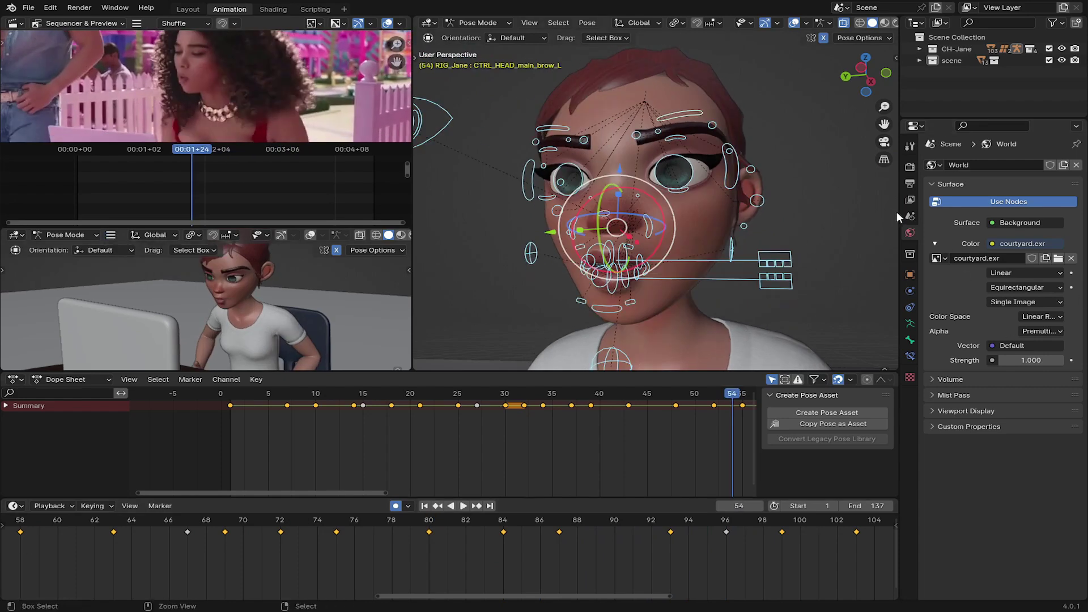
{"action": "left_click", "coordinate": [911, 187]}
{"action": "left_click", "coordinate": [1073, 399]}
{"action": "type", "text": "dialoque"}
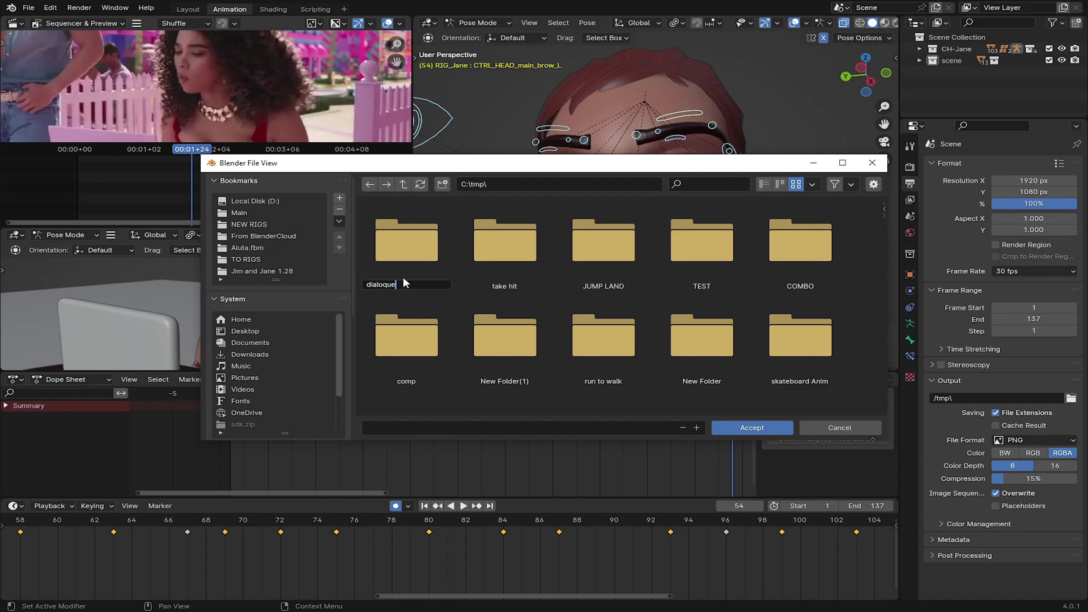
Name the new folder 'dialoque' and accept C:\tmp\dialoque\ as the render output path
{"action": "key", "text": "Return"}
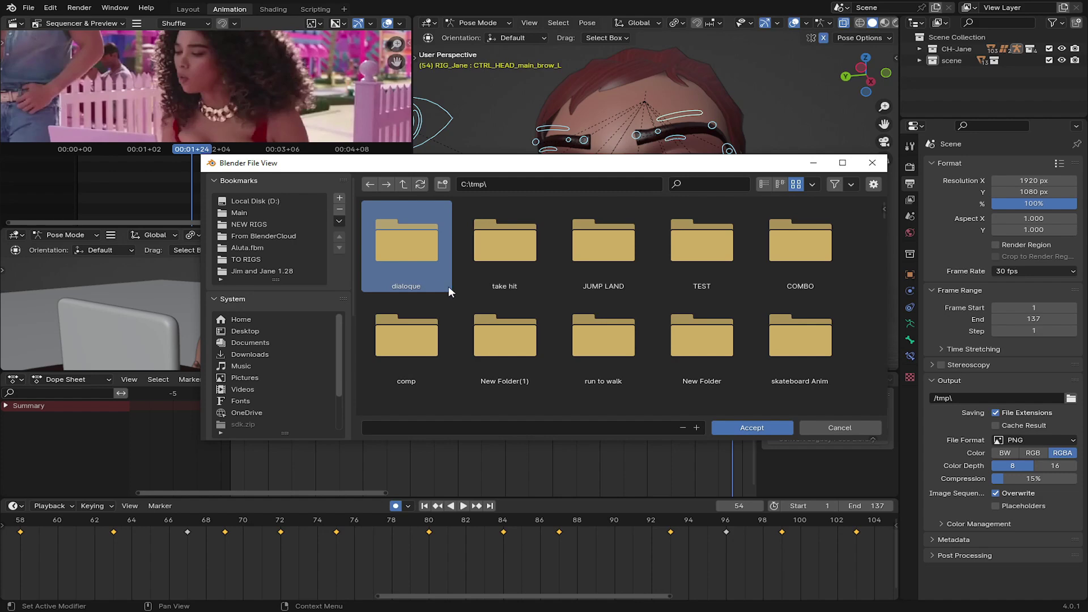
{"action": "key", "text": "Return"}
{"action": "left_click", "coordinate": [747, 430]}
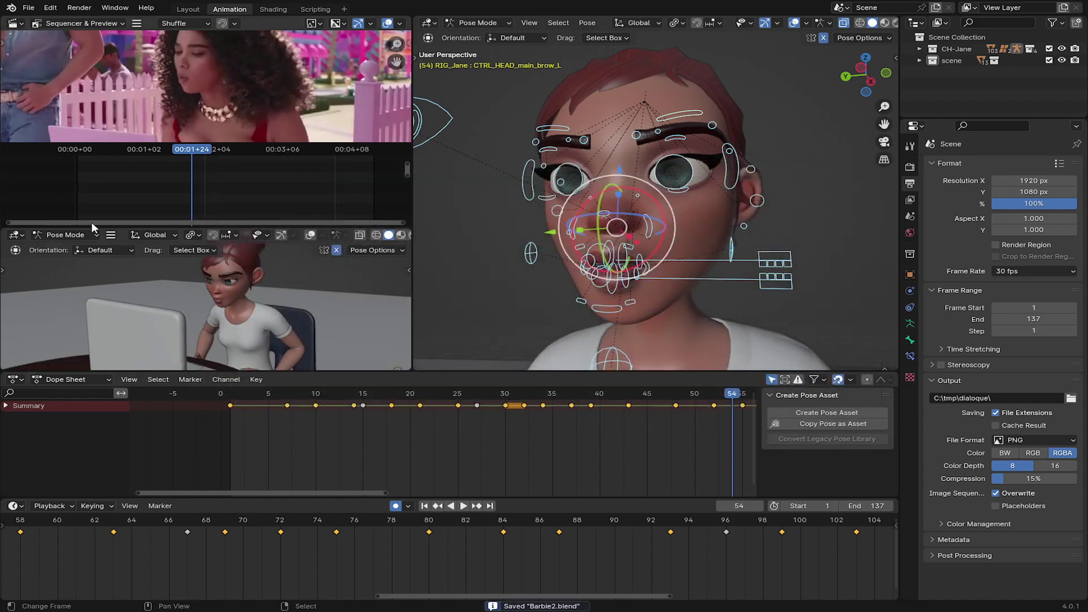
Render the full animation to PNG frames with Ctrl+F12, then close the render window
{"action": "scroll", "coordinate": [239, 312], "scroll_direction": "up", "scroll_amount": 2}
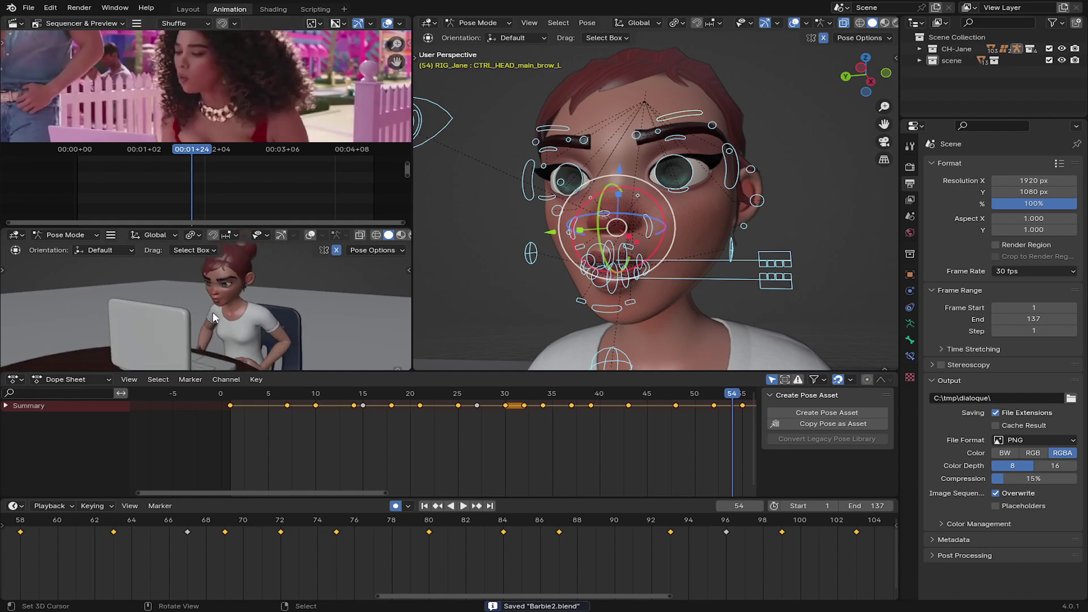
{"action": "mouse_move", "coordinate": [251, 227]}
{"action": "left_mouse_down"}
{"action": "mouse_move", "coordinate": [249, 23]}
{"action": "mouse_move", "coordinate": [242, 167]}
{"action": "left_mouse_up"}
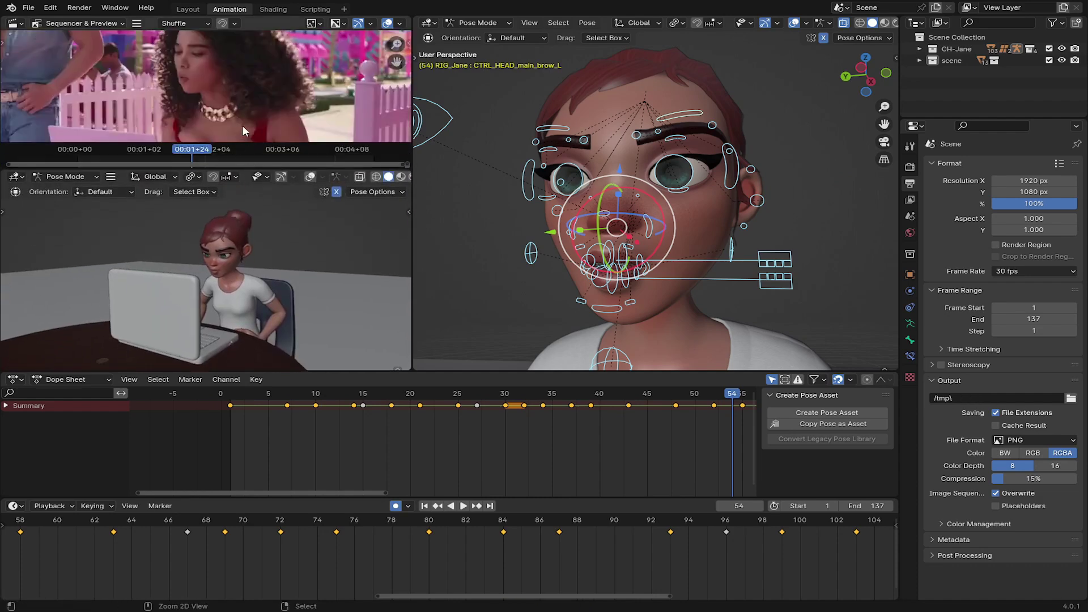
{"action": "key", "text": "ctrl+F12"}
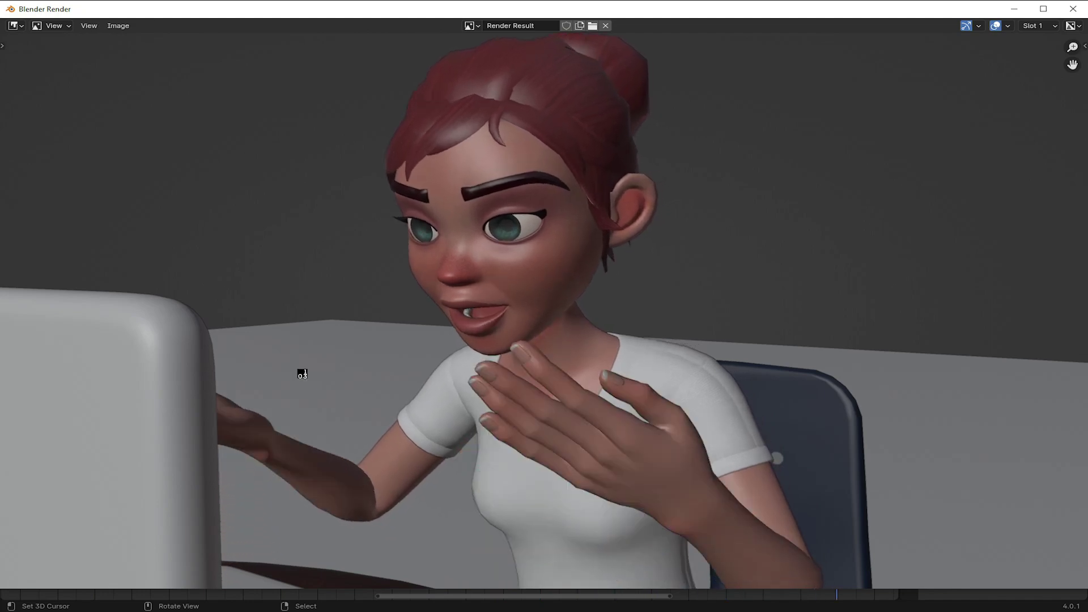
{"action": "key", "text": "Escape"}
In After Effects, import the [0001-0137].png frame sequence from the dialoque folder
{"action": "left_click", "coordinate": [310, 605]}
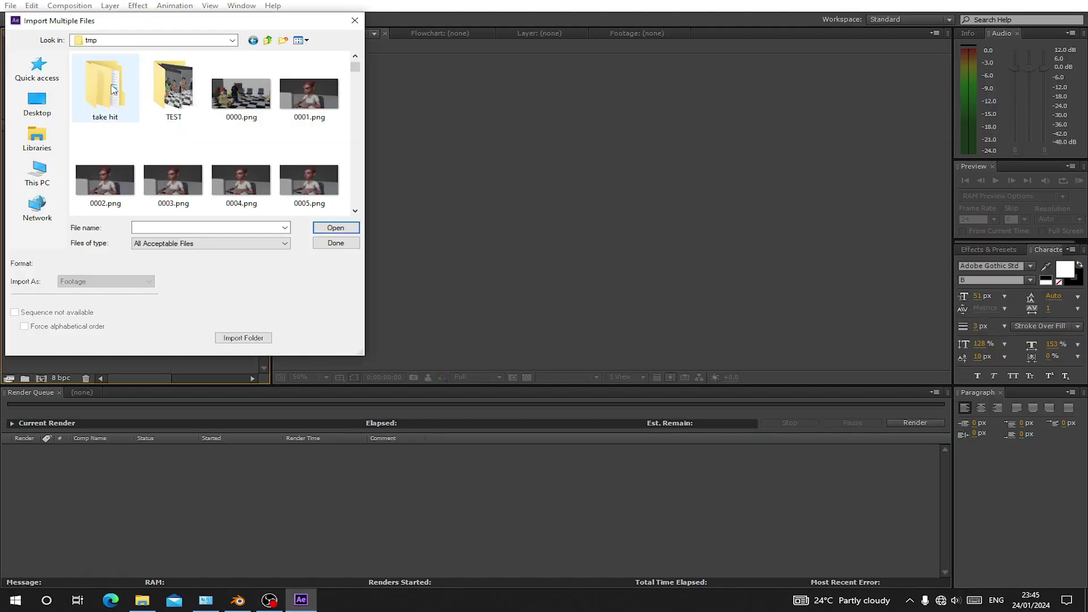
{"action": "scroll", "coordinate": [170, 105], "scroll_direction": "up", "scroll_amount": 2}
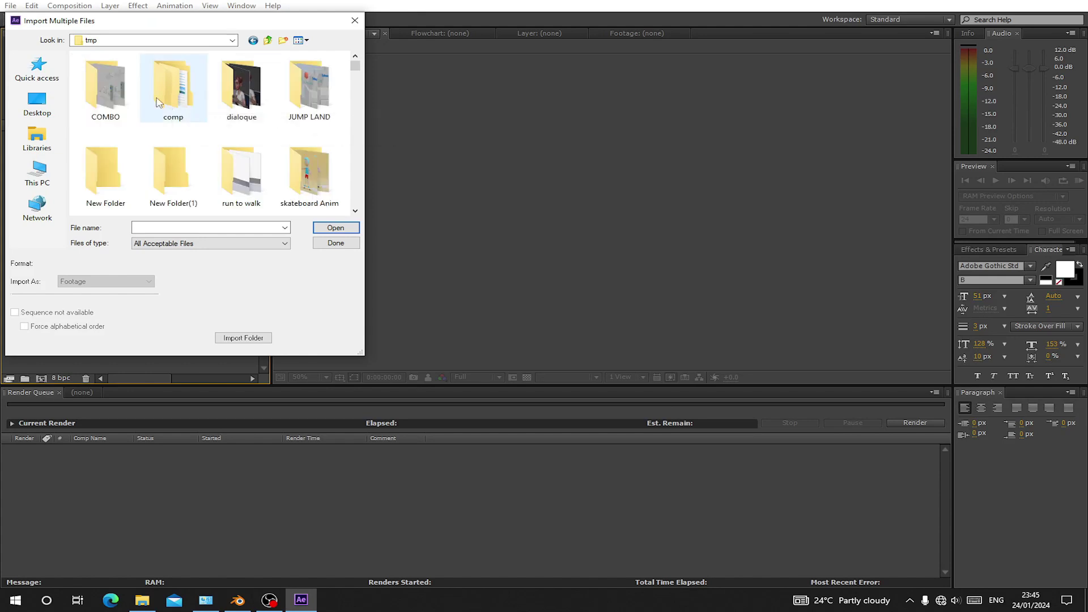
{"action": "double_click", "coordinate": [232, 91]}
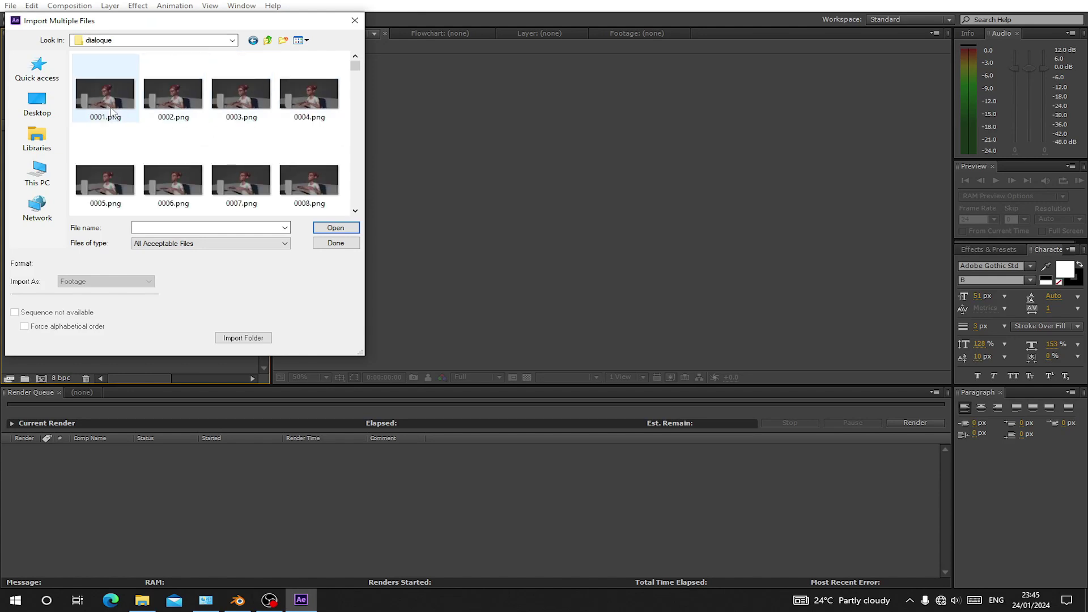
{"action": "double_click", "coordinate": [110, 106]}
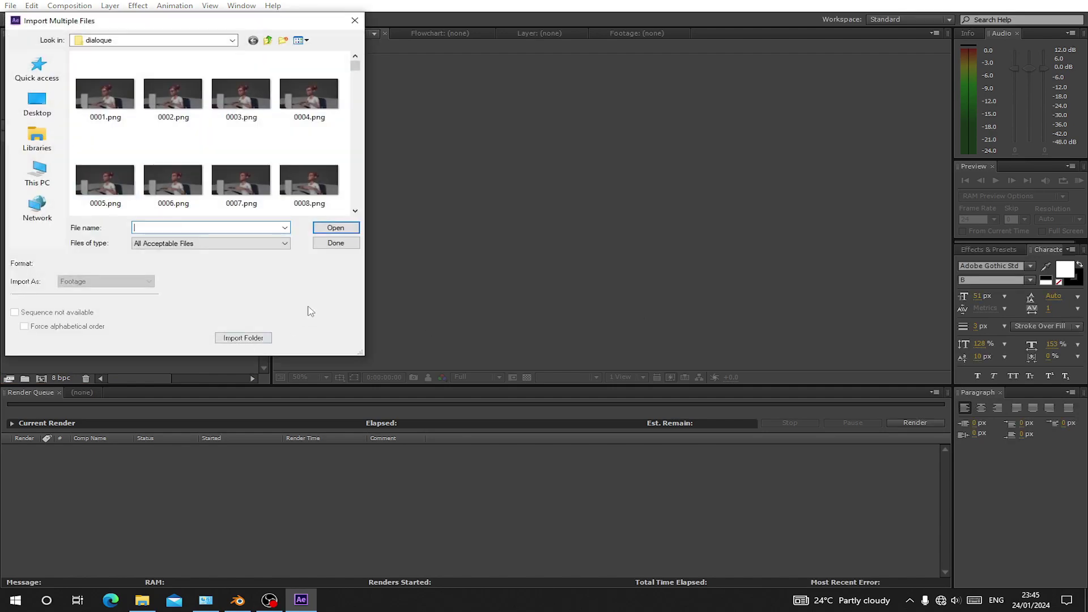
{"action": "left_click", "coordinate": [336, 242]}
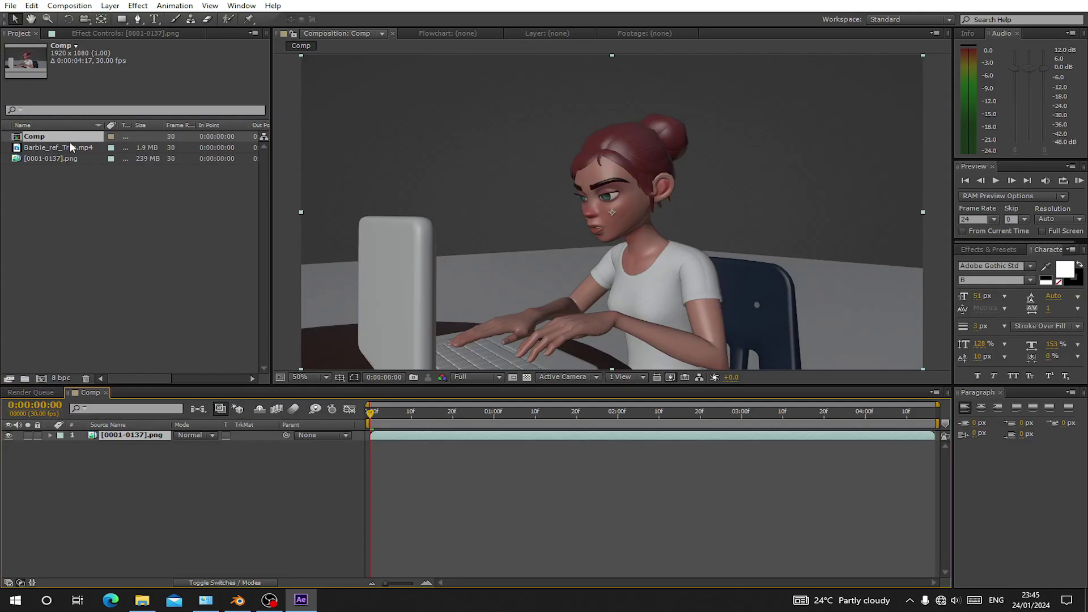
Add Barbie_ref_Trim.mp4 to the composition, set the preview frame rate and run RAM Preview
{"action": "left_click_drag", "start_coordinate": [68, 148], "coordinate": [114, 519]}
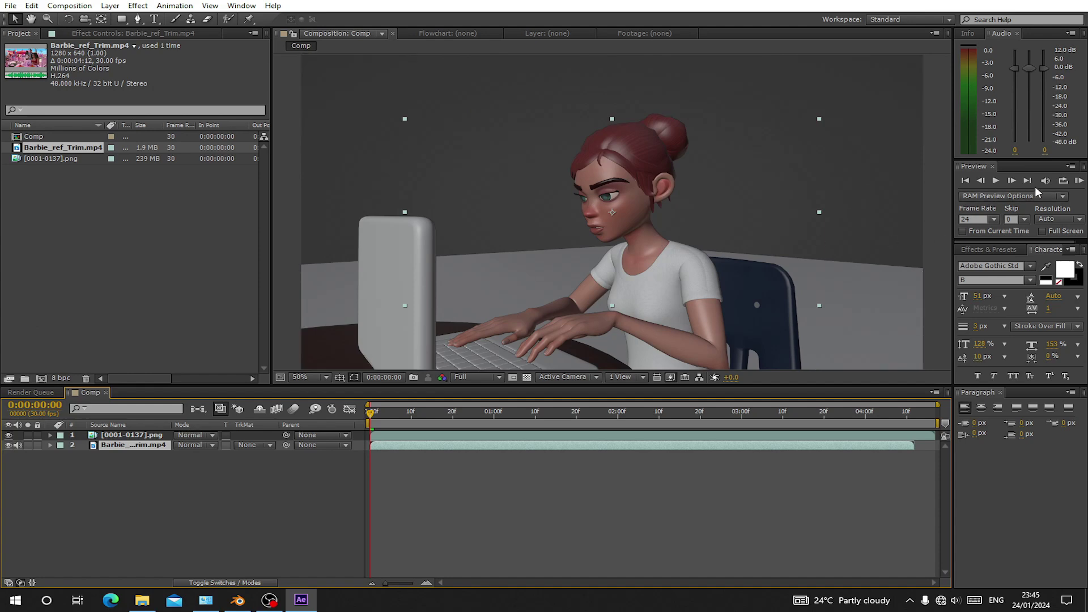
{"action": "left_click", "coordinate": [995, 220]}
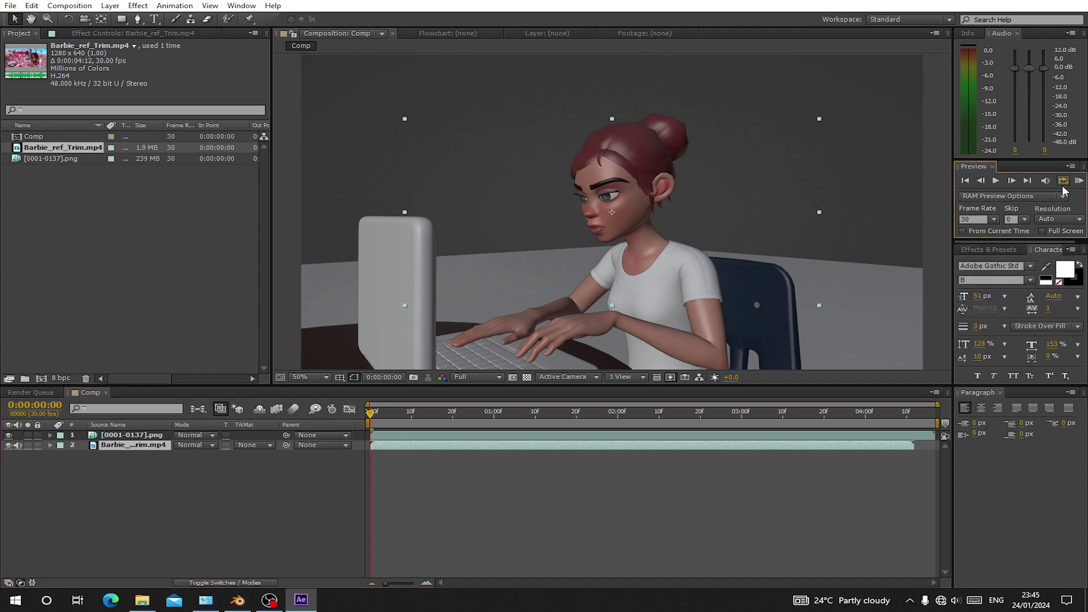
{"action": "left_click", "coordinate": [1080, 181]}
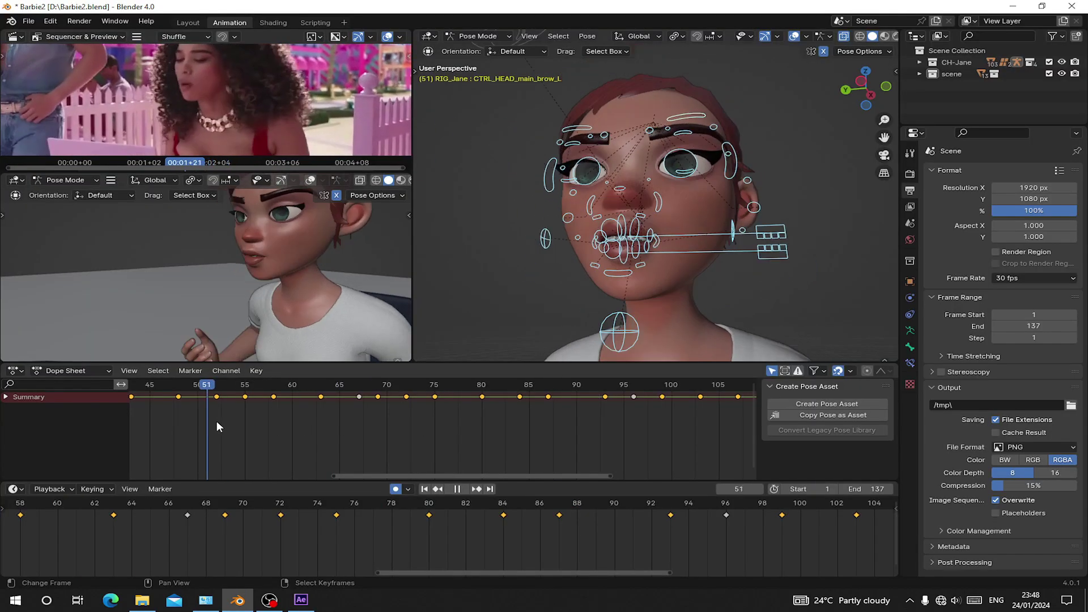
Frame the character's mouth and enable the Face (Tweak) rig controls in the side panel
{"action": "key", "text": "space"}
{"action": "middle_click_drag", "start_coordinate": [510, 284], "coordinate": [674, 208]}
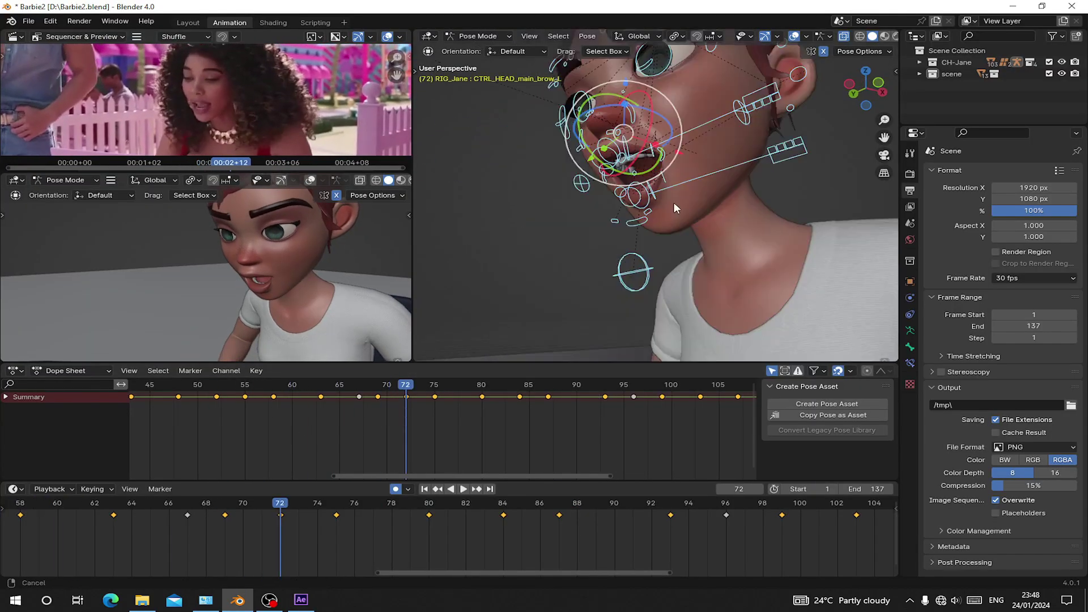
{"action": "scroll", "coordinate": [674, 208], "scroll_direction": "up", "scroll_amount": 5}
{"action": "key", "text": "n"}
{"action": "middle_click_drag", "start_coordinate": [652, 255], "coordinate": [610, 310]}
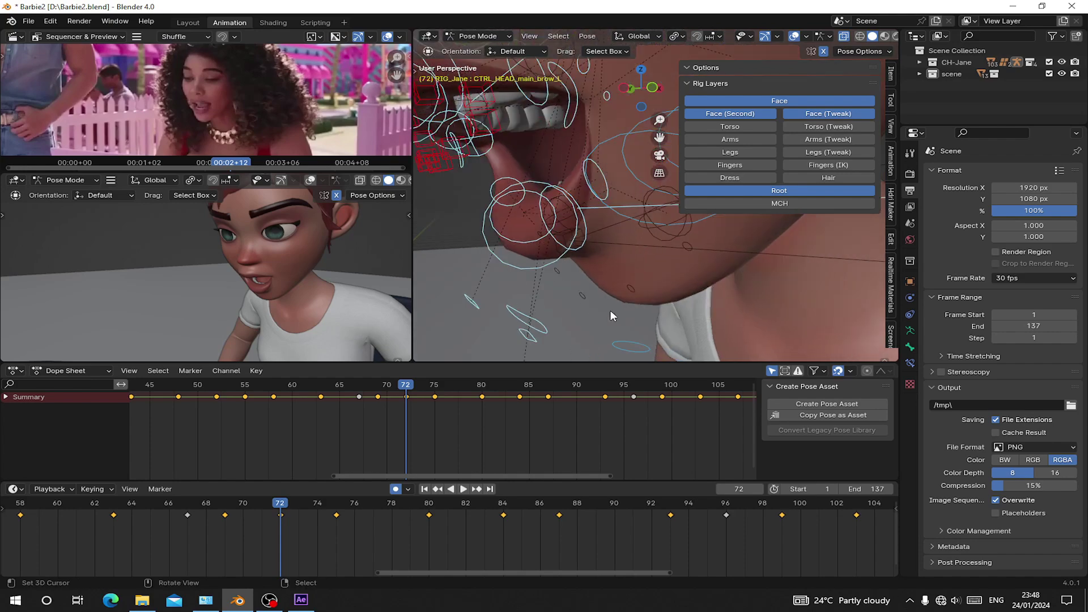
{"action": "left_click", "coordinate": [671, 316]}
{"action": "mouse_move", "coordinate": [654, 229]}
{"action": "middle_mouse_down"}
{"action": "mouse_move", "coordinate": [677, 243]}
{"action": "mouse_move", "coordinate": [605, 220]}
{"action": "mouse_move", "coordinate": [464, 293]}
{"action": "middle_mouse_up"}
{"action": "left_click", "coordinate": [819, 114]}
Key the mouth pose at frame 67 and the tongue tip at frame 70
{"action": "left_click", "coordinate": [227, 530]}
{"action": "left_click_drag", "start_coordinate": [228, 531], "coordinate": [179, 534]}
{"action": "key", "text": "i"}
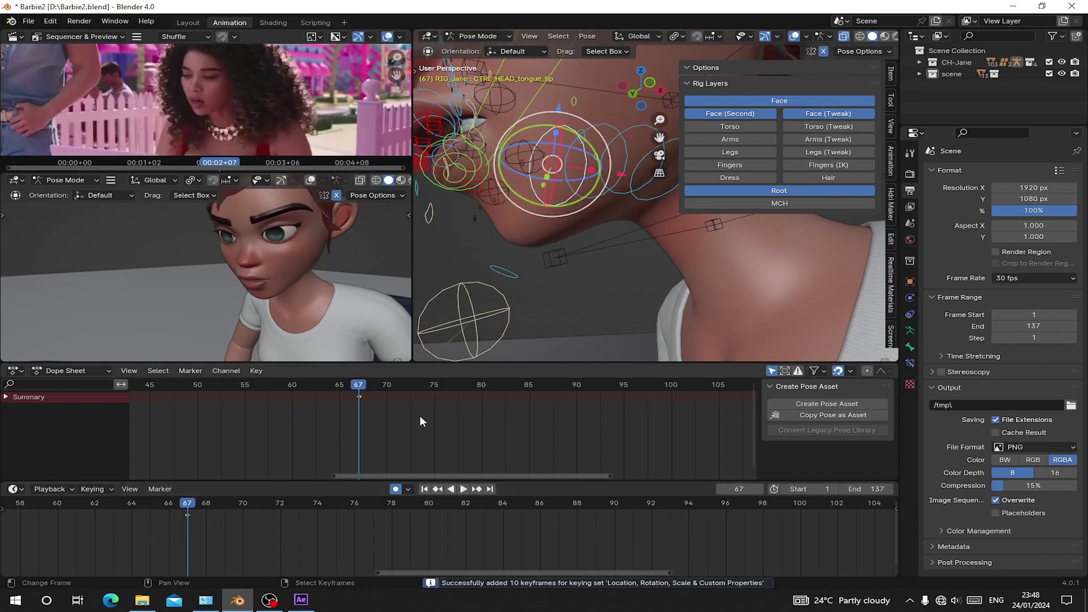
{"action": "left_click", "coordinate": [237, 543]}
{"action": "mouse_move", "coordinate": [573, 266]}
{"action": "middle_mouse_down"}
{"action": "mouse_move", "coordinate": [631, 257]}
{"action": "mouse_move", "coordinate": [600, 215]}
{"action": "middle_mouse_up"}
{"action": "key", "text": "i"}
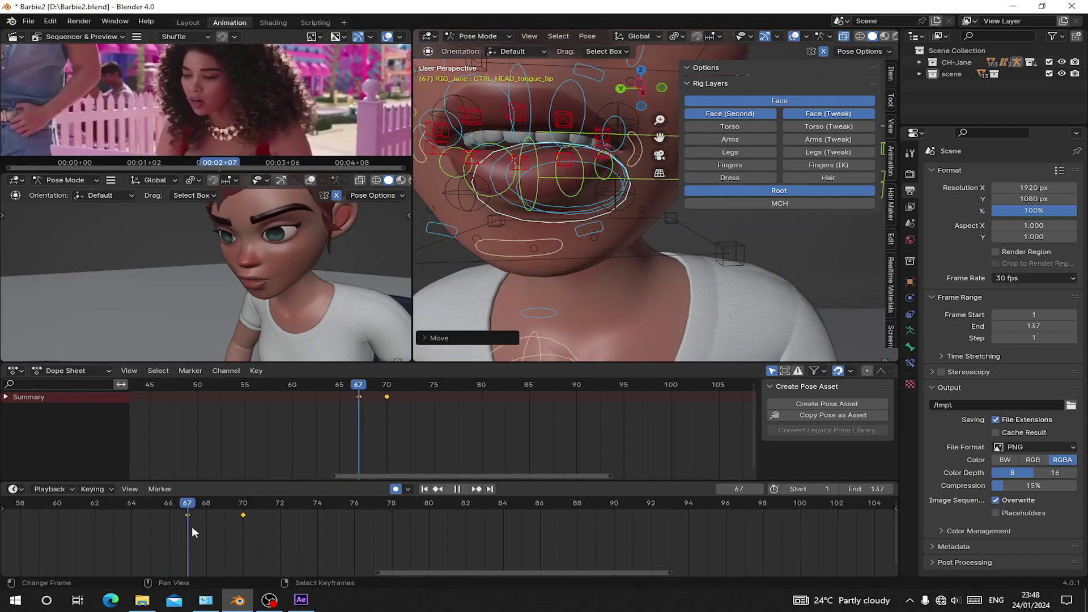
Move and rotate CTRL_HEAD_tongue_tip into place and key it at frame 72
{"action": "left_click_drag", "start_coordinate": [192, 526], "coordinate": [297, 539]}
{"action": "key", "text": "g"}
{"action": "left_click", "coordinate": [548, 155]}
{"action": "middle_click_drag", "start_coordinate": [547, 155], "coordinate": [595, 187]}
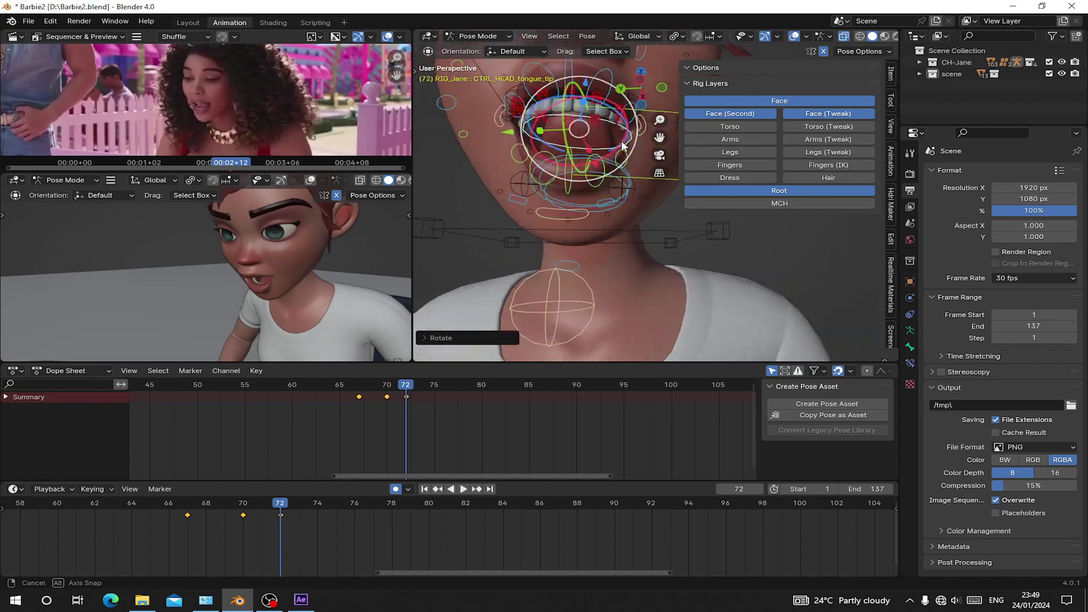
{"action": "mouse_move", "coordinate": [340, 267]}
{"action": "middle_mouse_down"}
{"action": "mouse_move", "coordinate": [374, 282]}
{"action": "mouse_move", "coordinate": [397, 266]}
{"action": "middle_mouse_up"}
{"action": "middle_click_drag", "start_coordinate": [567, 227], "coordinate": [630, 220]}
{"action": "key", "text": "g"}
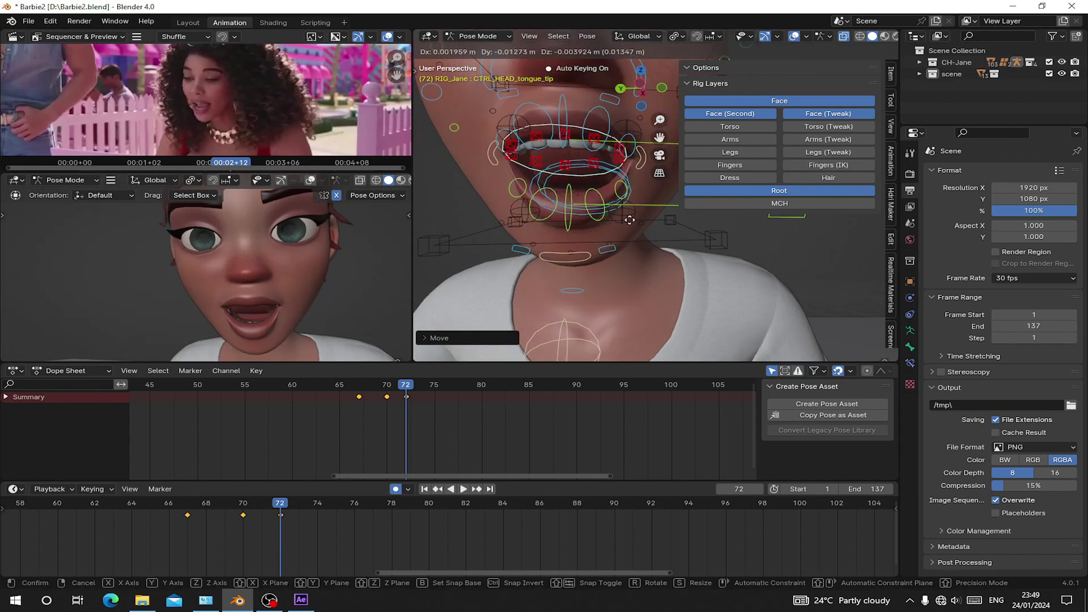
{"action": "key", "text": "Return"}
{"action": "key", "text": "space"}
Key the mouth at frame 74, shift the new keys one frame later and review playback
{"action": "left_click_drag", "start_coordinate": [283, 521], "coordinate": [295, 523]}
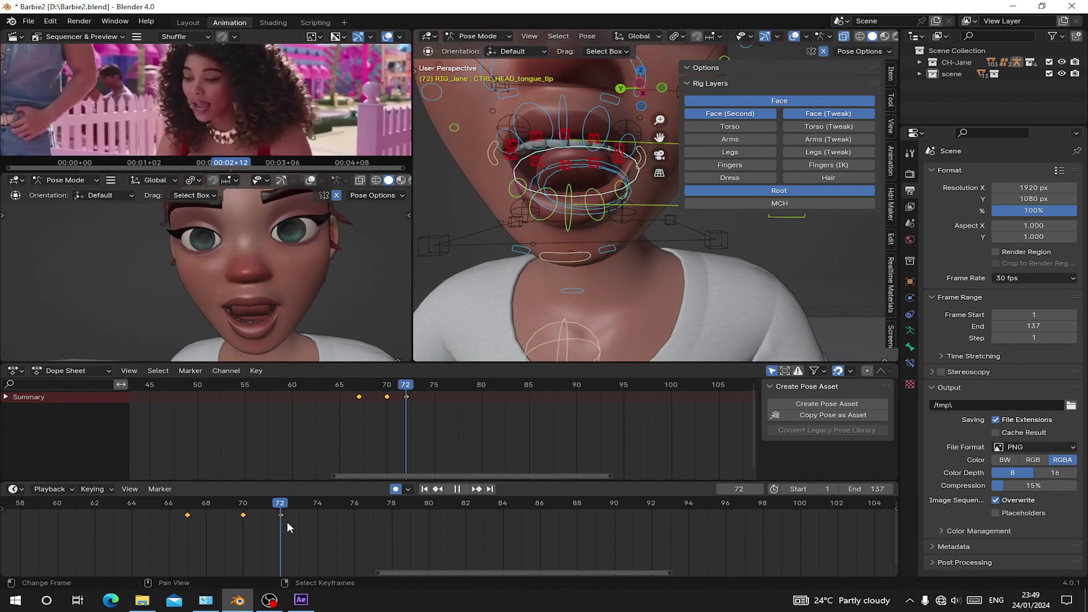
{"action": "key", "text": "i"}
{"action": "key", "text": "space"}
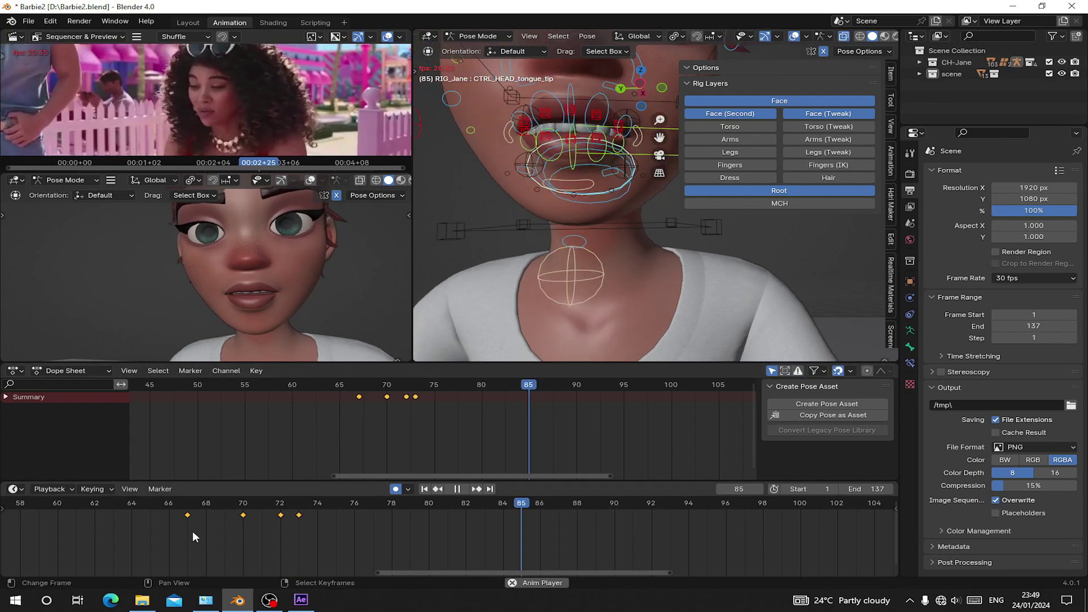
{"action": "mouse_move", "coordinate": [301, 514]}
{"action": "left_mouse_down"}
{"action": "mouse_move", "coordinate": [178, 541]}
{"action": "mouse_move", "coordinate": [281, 525]}
{"action": "left_mouse_up"}
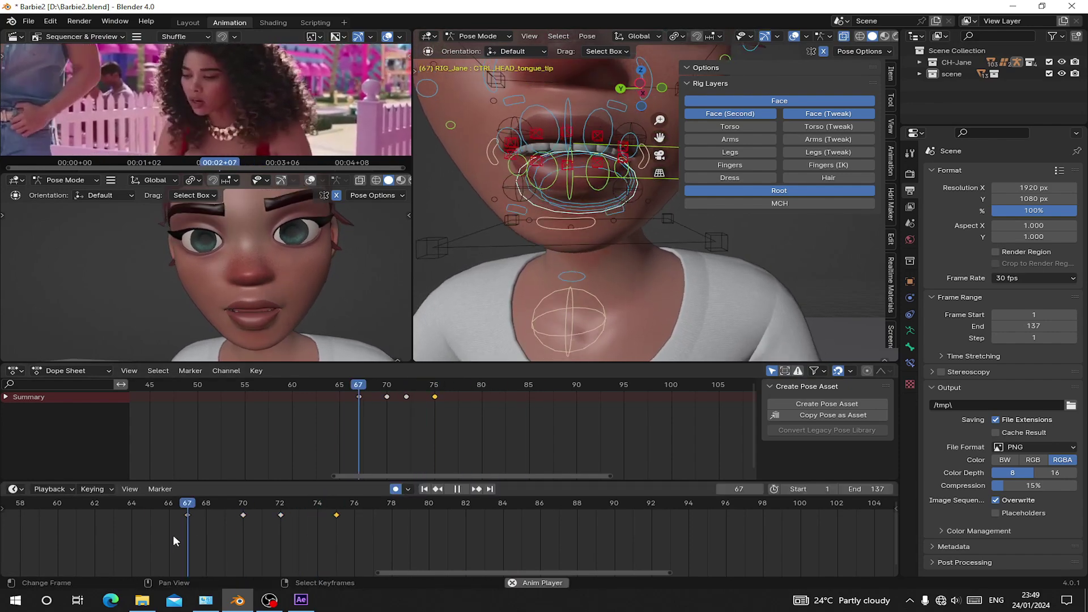
{"action": "key", "text": "g"}
{"action": "left_click", "coordinate": [312, 524]}
{"action": "key", "text": "space"}
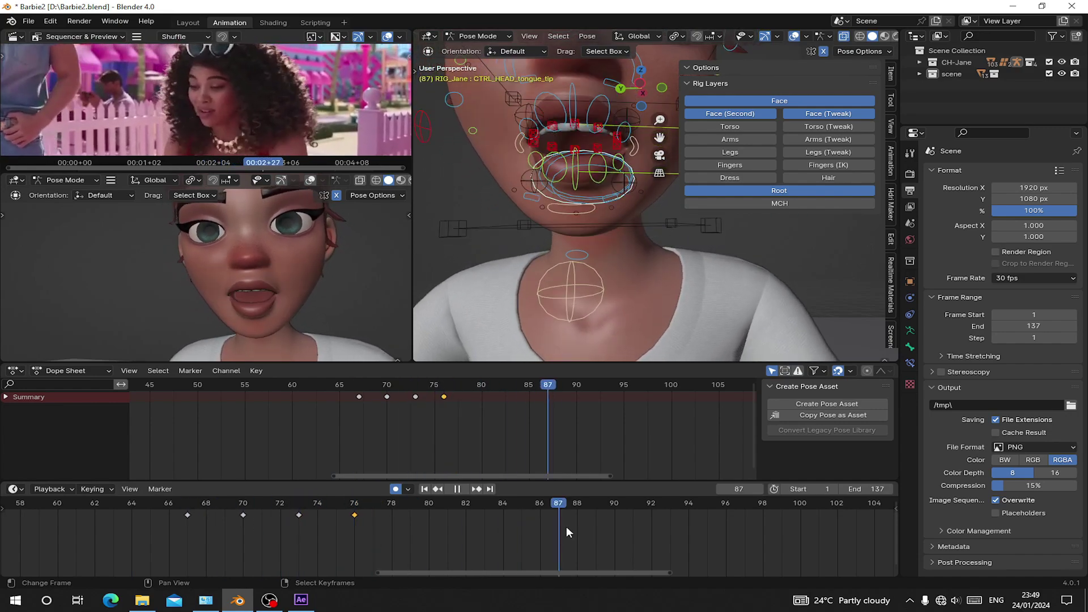
{"action": "scroll", "coordinate": [567, 526], "scroll_direction": "down", "scroll_amount": 3}
{"action": "key", "text": "space"}
{"action": "left_click_drag", "start_coordinate": [624, 542], "coordinate": [568, 541]}
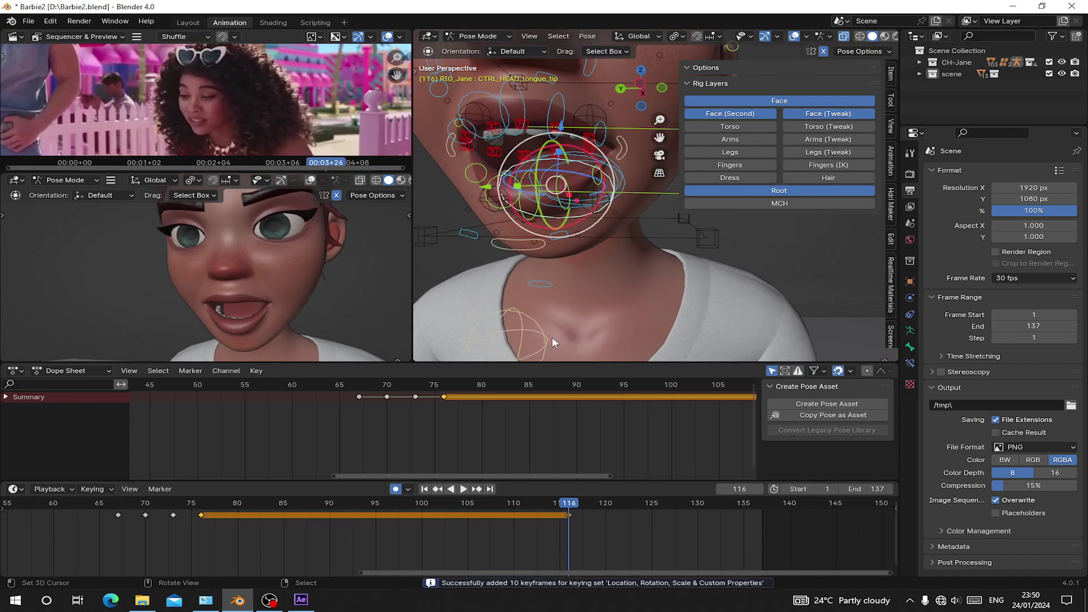
Review the lip sync, then key the mouth pose at frames 86 and 88
{"action": "key", "text": "g"}
{"action": "key", "text": "space"}
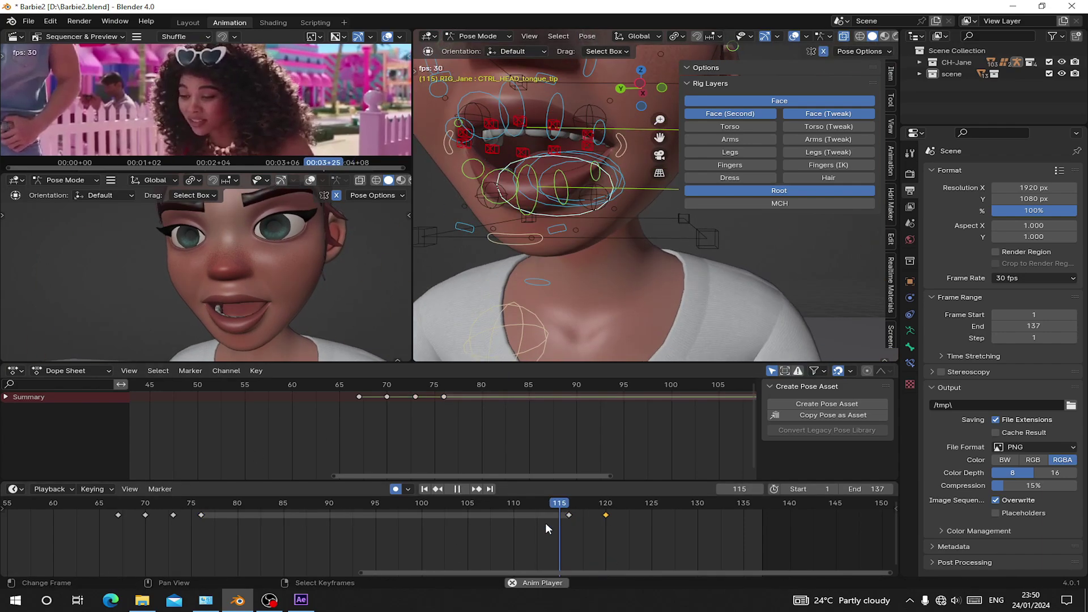
{"action": "key", "text": "space"}
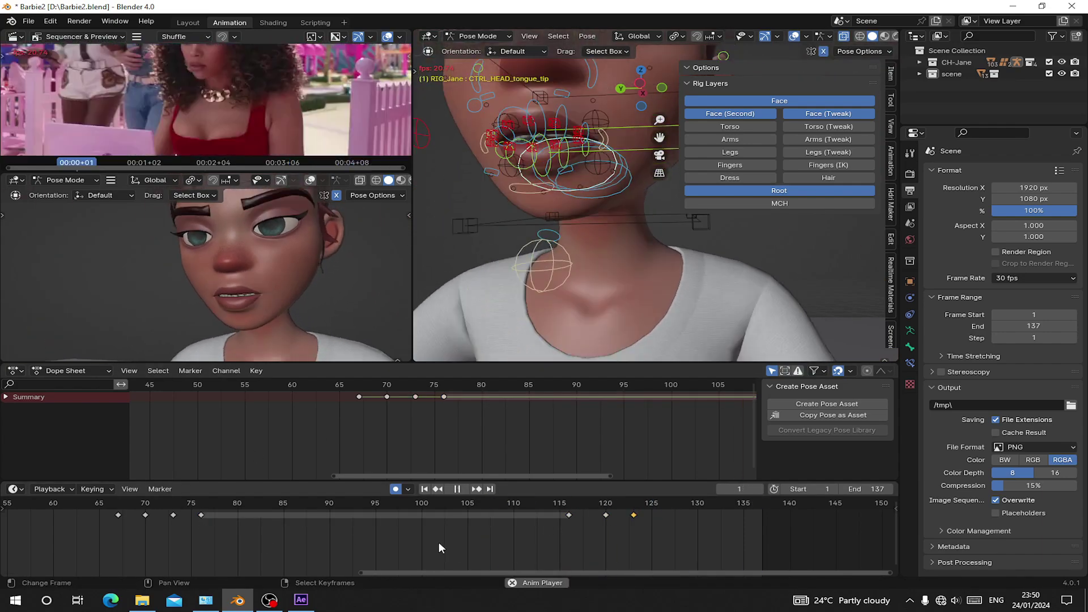
{"action": "mouse_move", "coordinate": [314, 534]}
{"action": "left_mouse_down"}
{"action": "mouse_move", "coordinate": [264, 528]}
{"action": "mouse_move", "coordinate": [292, 533]}
{"action": "left_mouse_up"}
{"action": "key", "text": "i"}
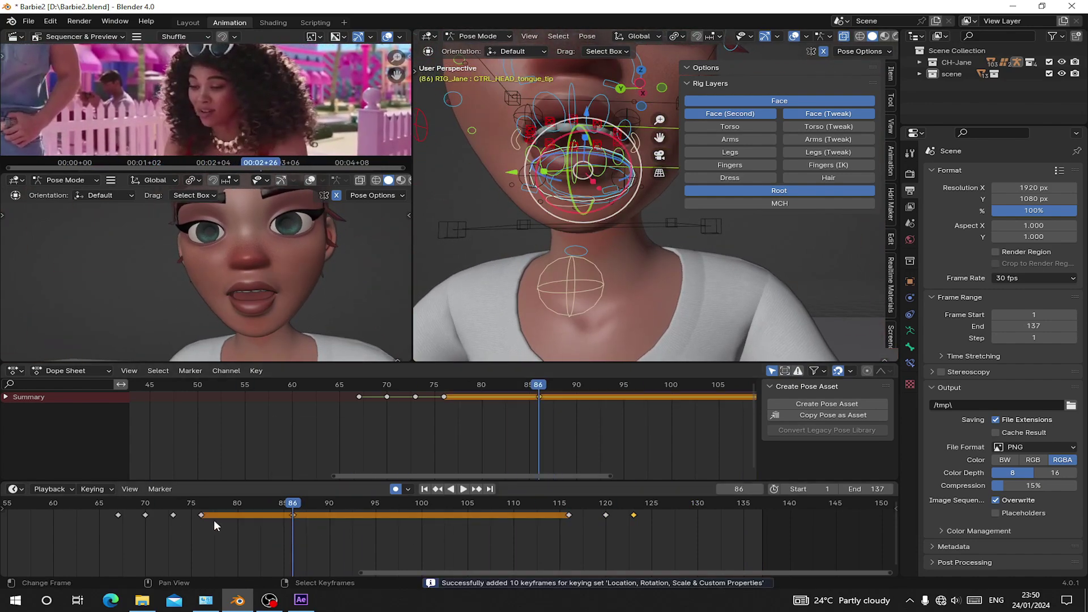
{"action": "key", "text": "Right"}
{"action": "key", "text": "Right"}
{"action": "key", "text": "i"}
{"action": "key", "text": "space"}
Add a mouth key at frame 91 and switch the left view to the camera shot
{"action": "left_click", "coordinate": [199, 515]}
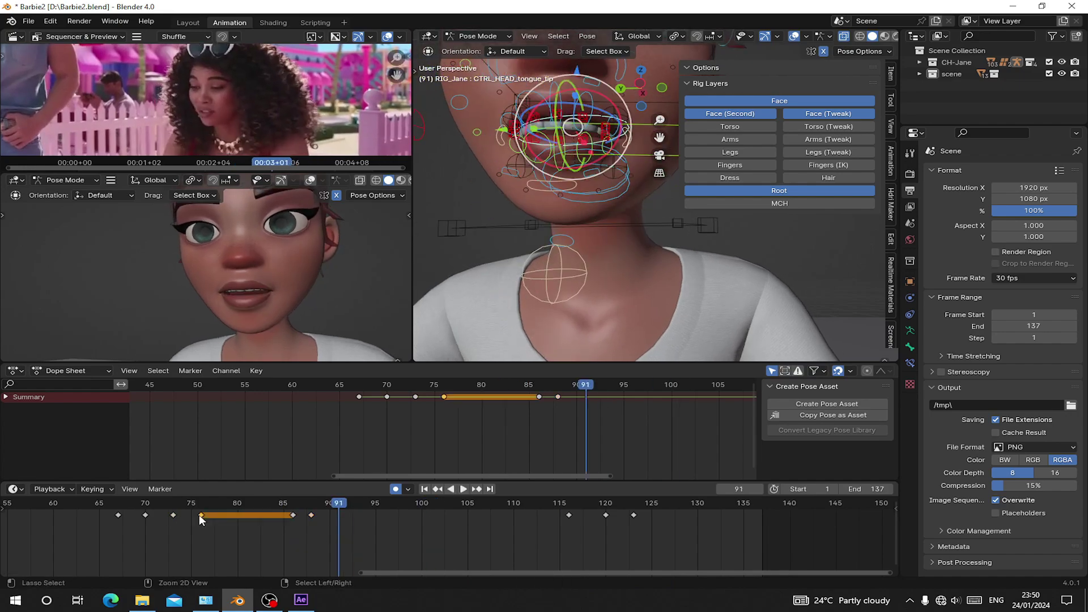
{"action": "key", "text": "i"}
{"action": "left_click", "coordinate": [154, 540]}
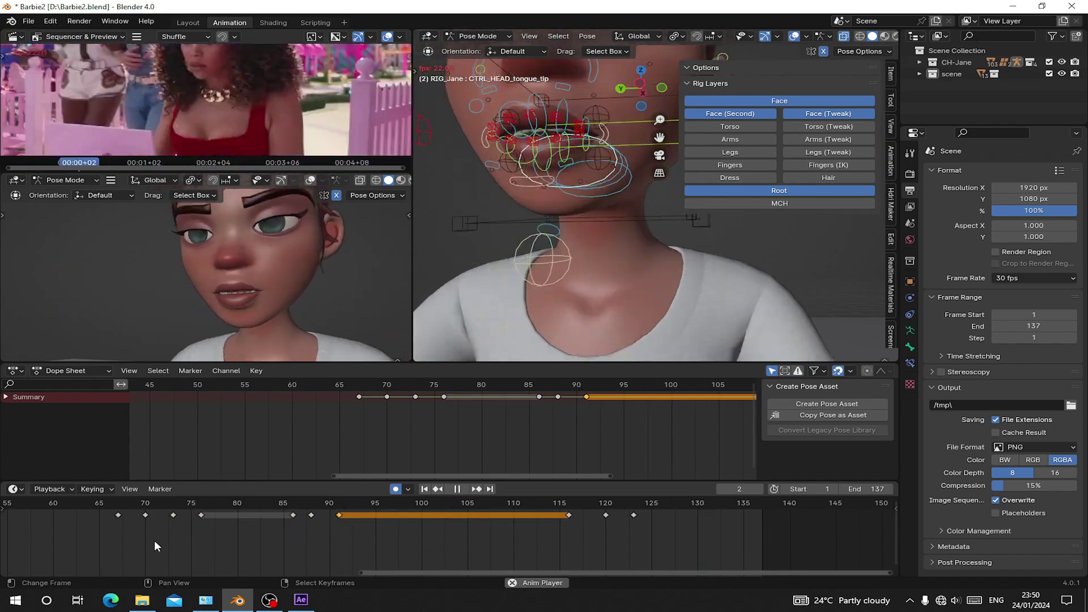
{"action": "key", "text": "space"}
{"action": "key", "text": "KP_0"}
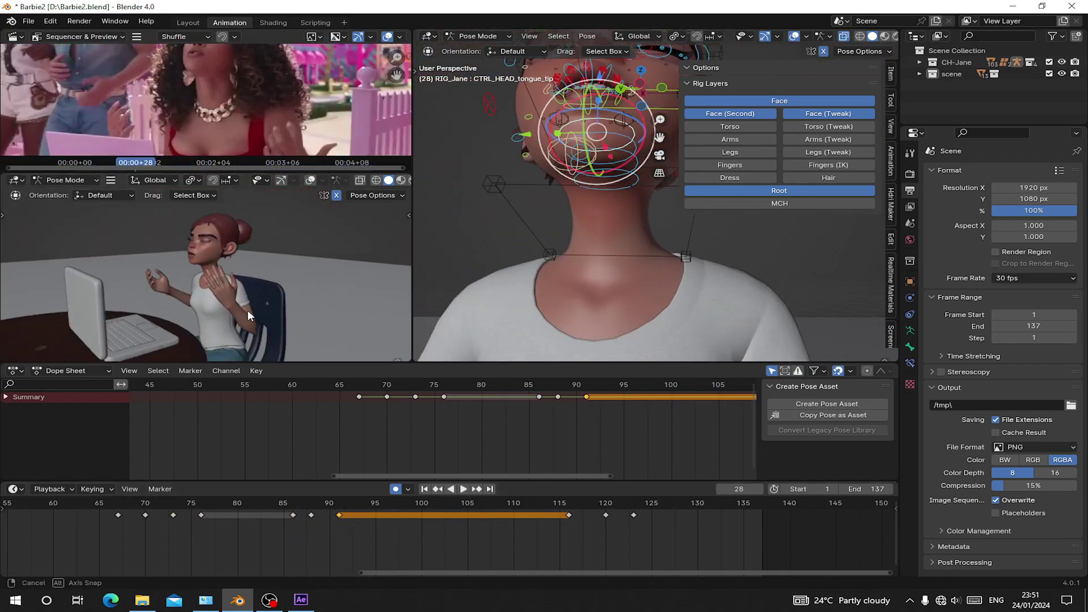
Save Barbie2.blend, delete the duplicate reference strip and run Viewport Render Animation
{"action": "key", "text": "ctrl+s"}
{"action": "scroll", "coordinate": [246, 146], "scroll_direction": "down", "scroll_amount": 2}
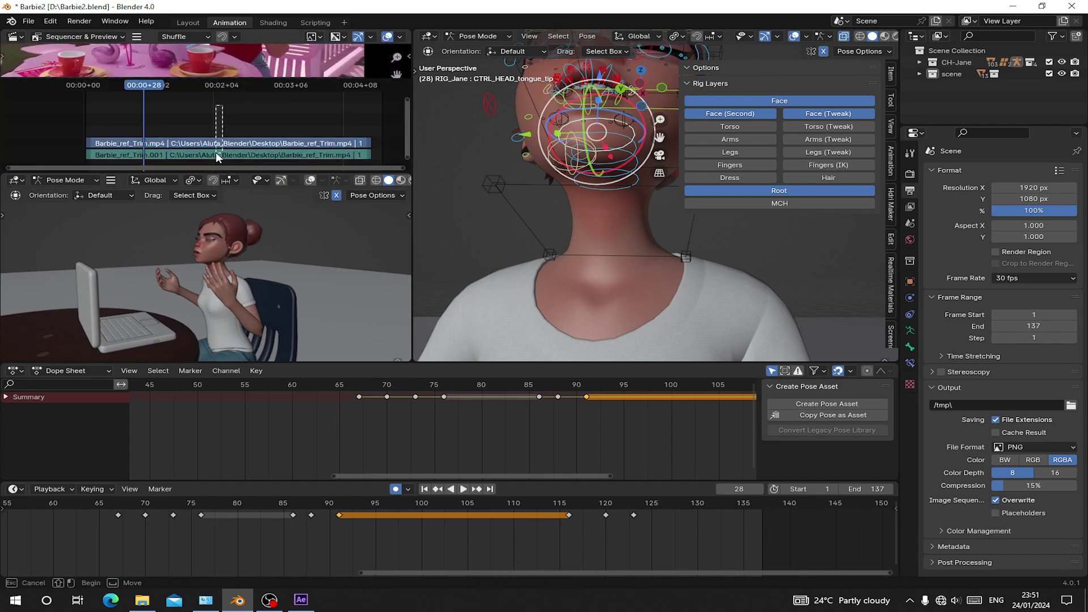
{"action": "key", "text": "Delete"}
{"action": "scroll", "coordinate": [285, 268], "scroll_direction": "up", "scroll_amount": 3}
{"action": "left_click", "coordinate": [110, 180]}
{"action": "left_click", "coordinate": [329, 429]}
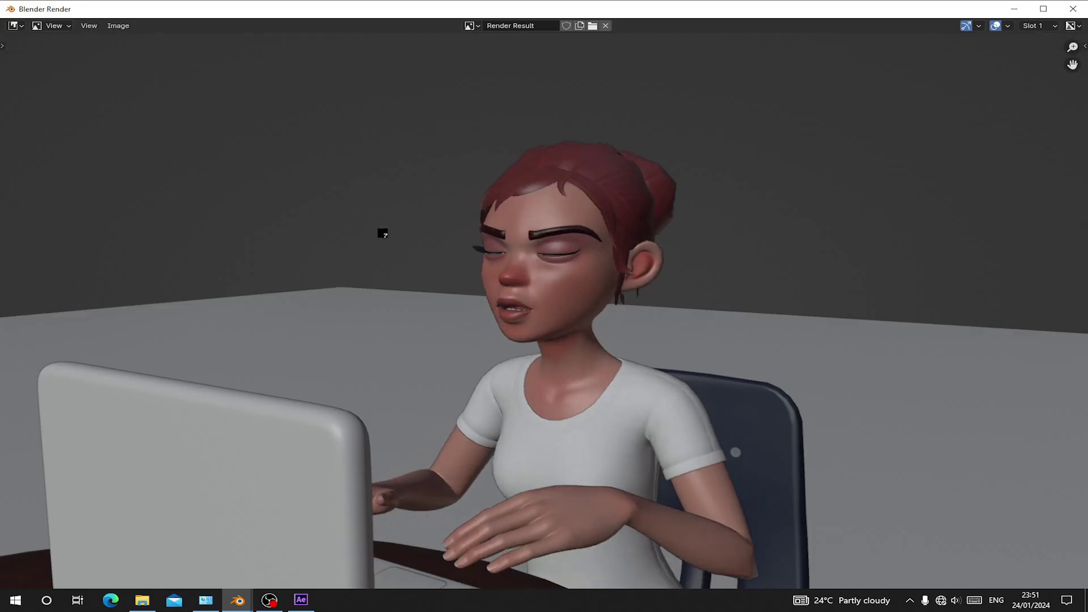